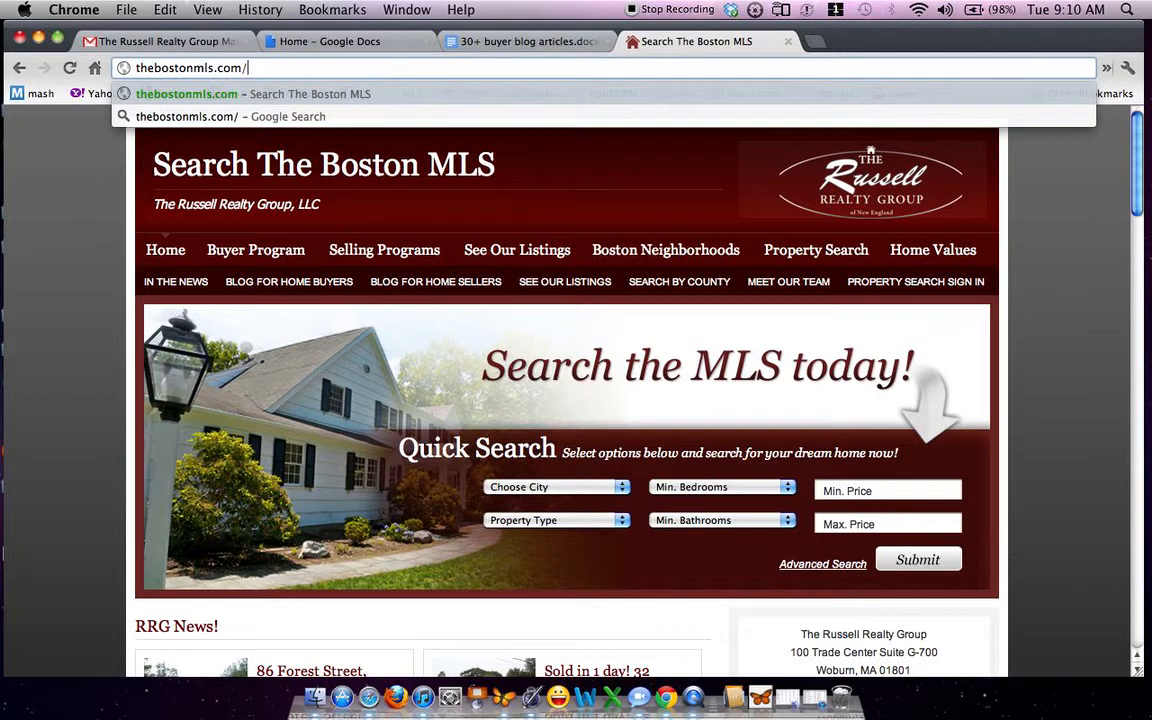
Open the admin login page of thebostonmls.com and log in with the account's username and password.
text(dmin)
key(Return)
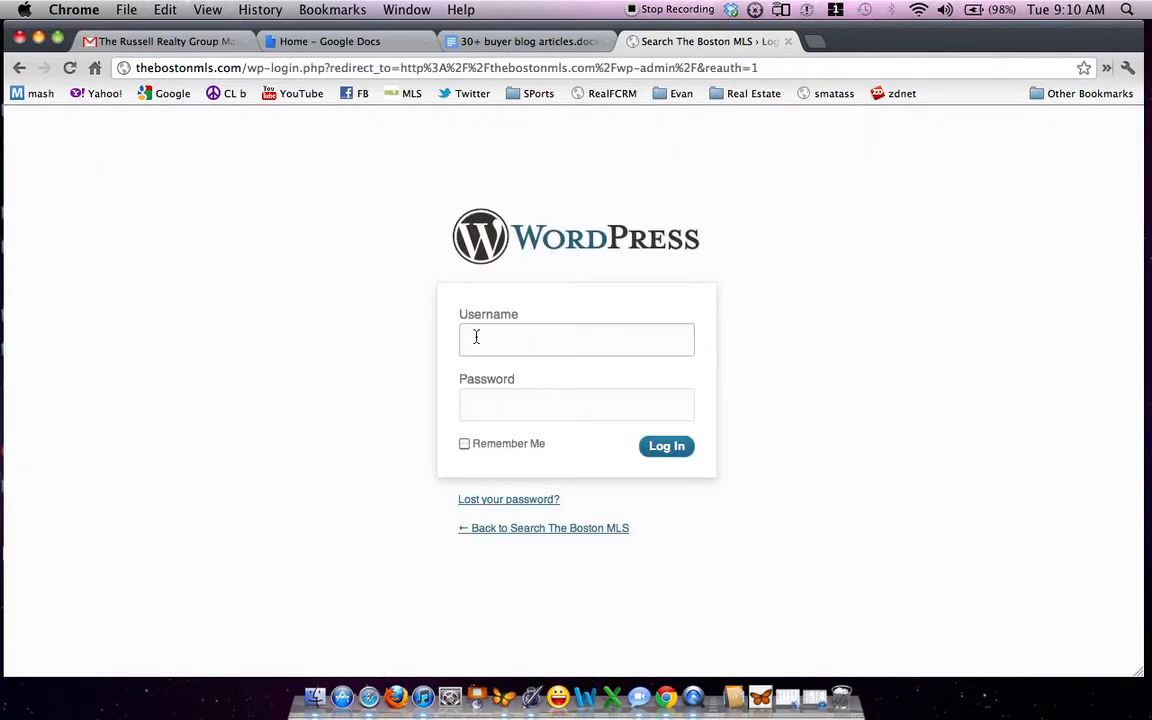
text(listyoulast)
key(Tab)
text(••••••••)
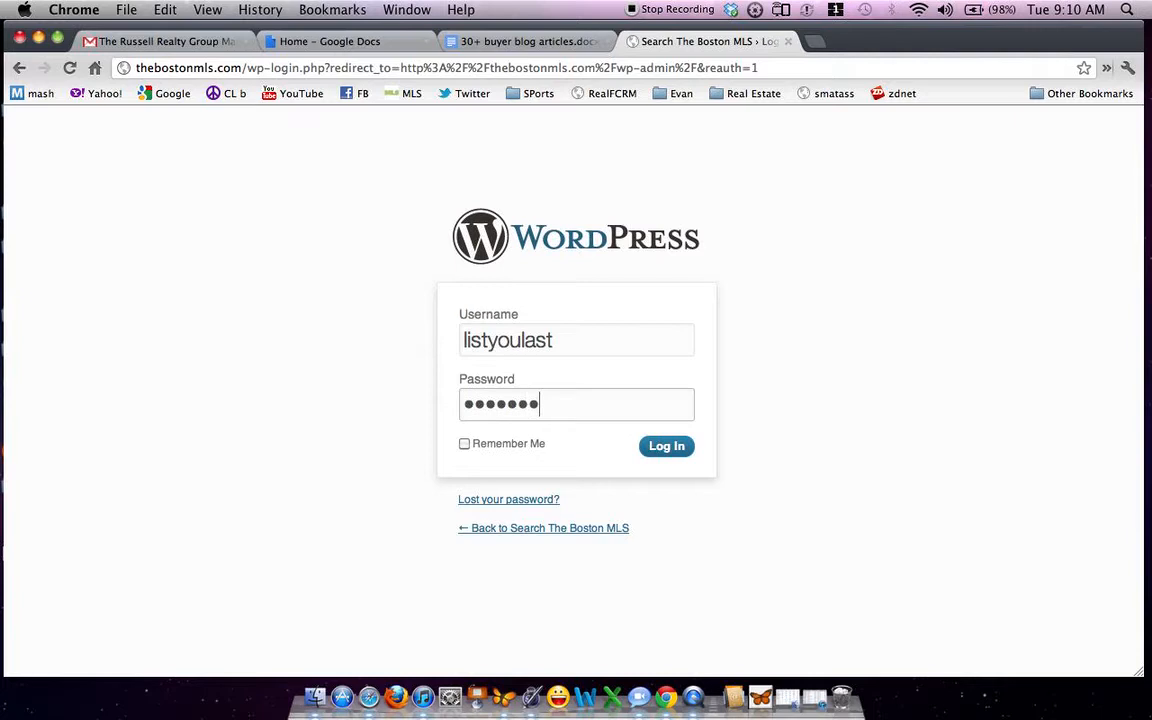
click(650, 452)
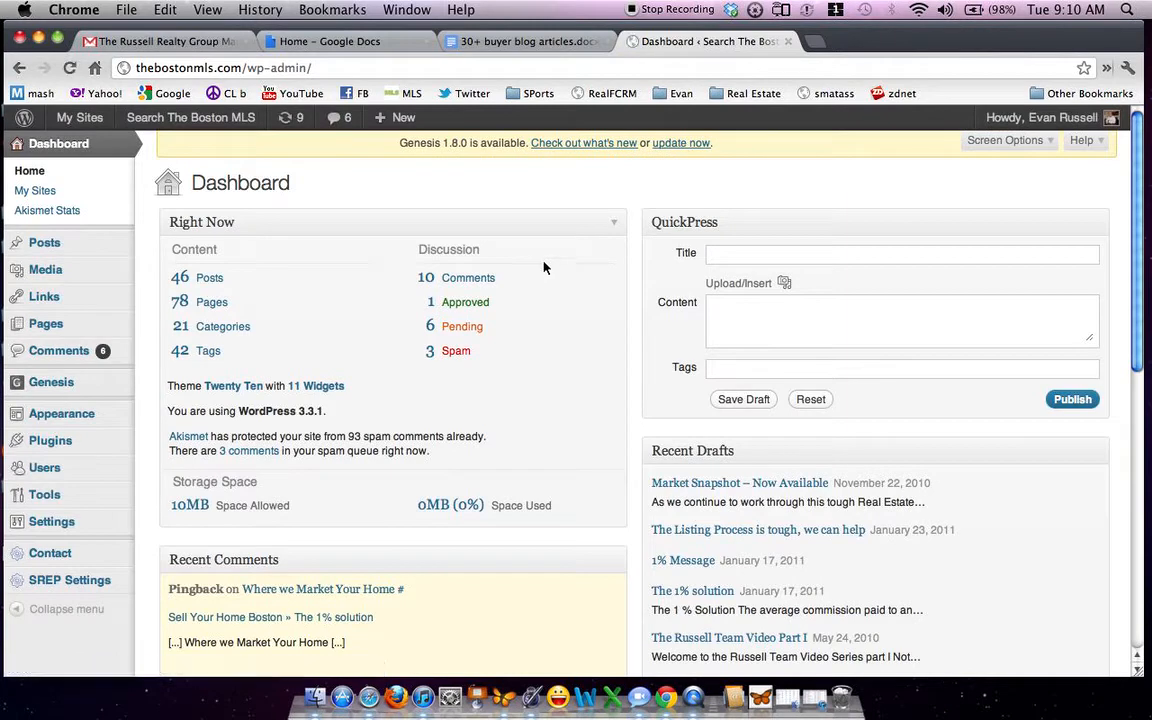
mouse_move(45, 243)
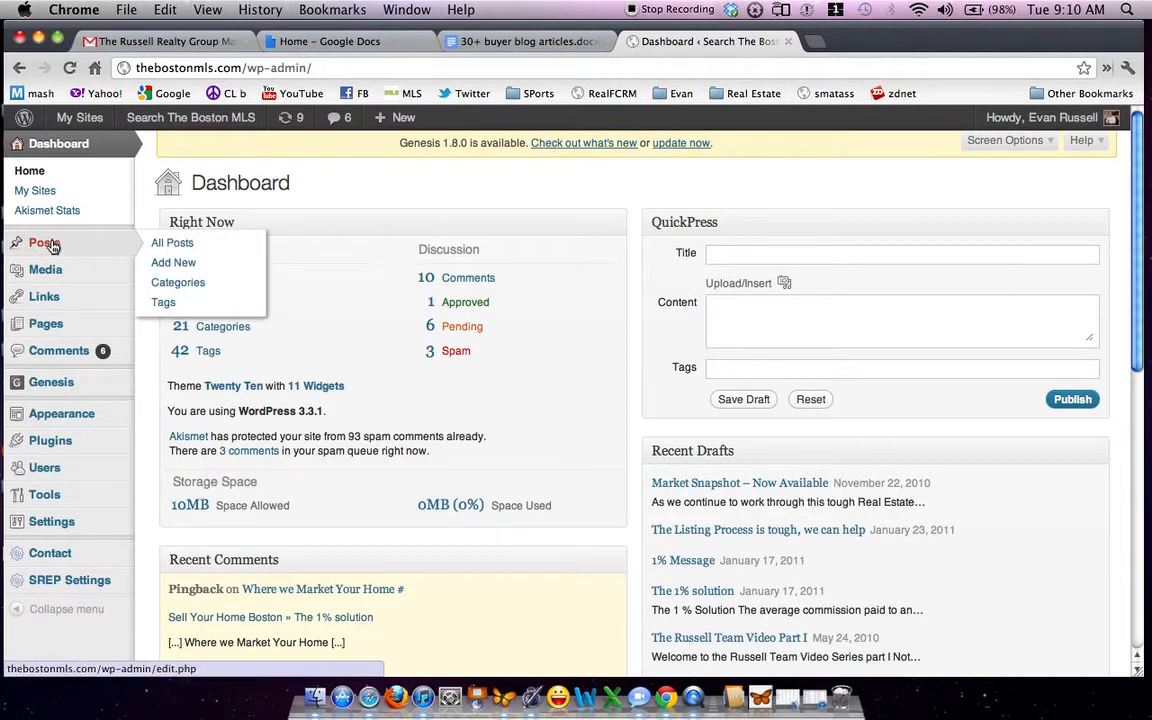
mouse_move(55, 331)
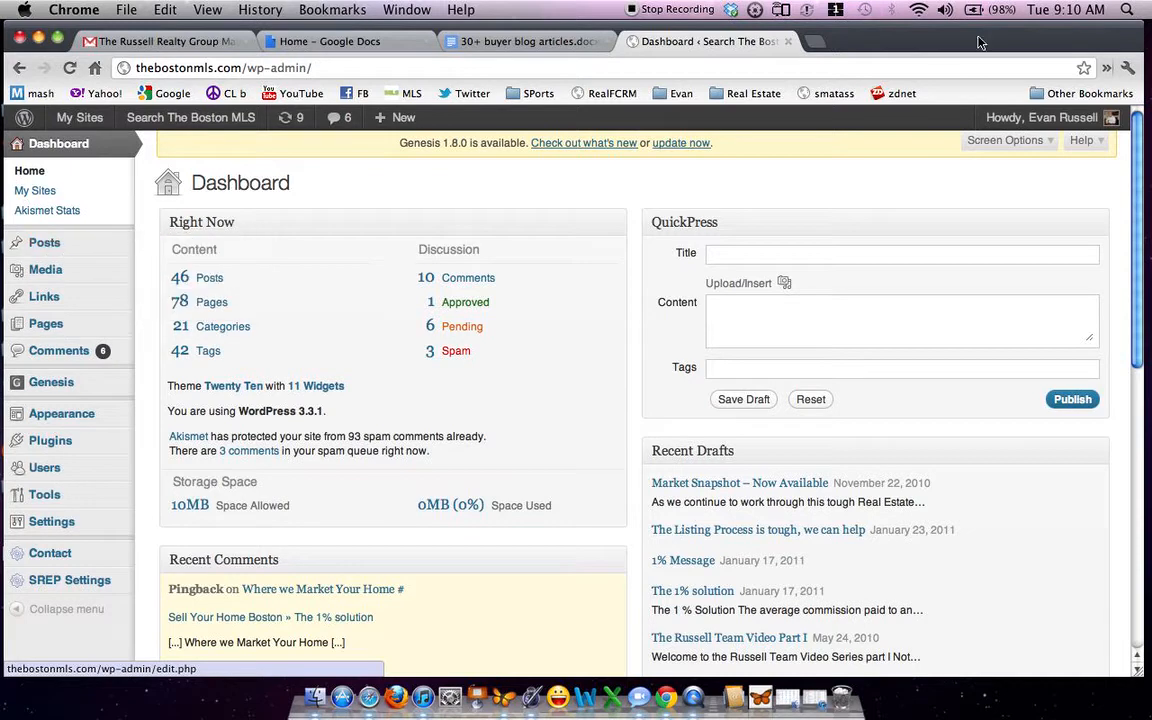
Open thebostonmls.com in a new browser tab and view its Blog for Home Buyers articles.
click(815, 43)
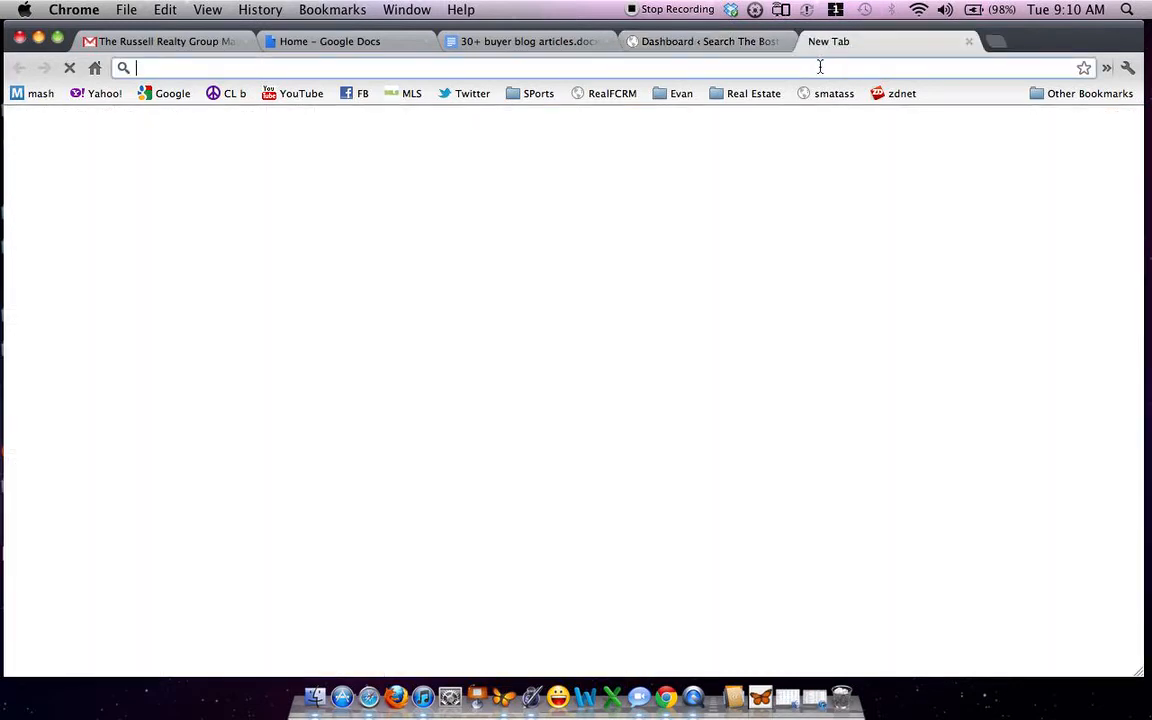
text(thebo)
key(Return)
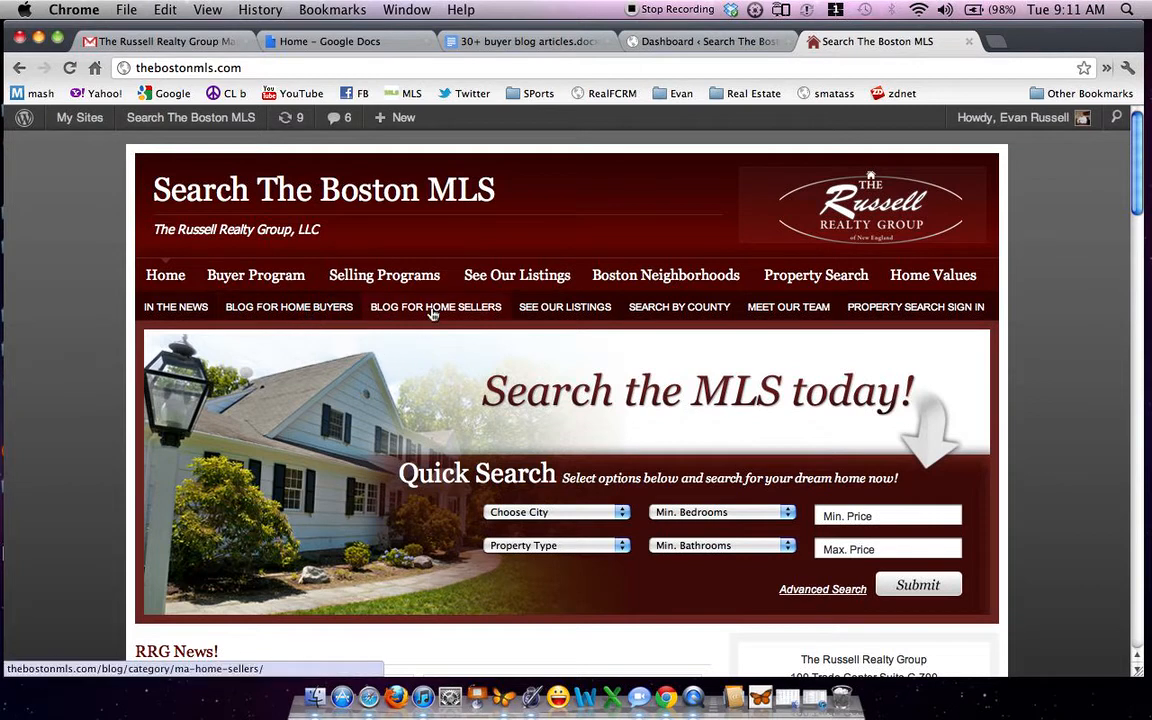
click(303, 317)
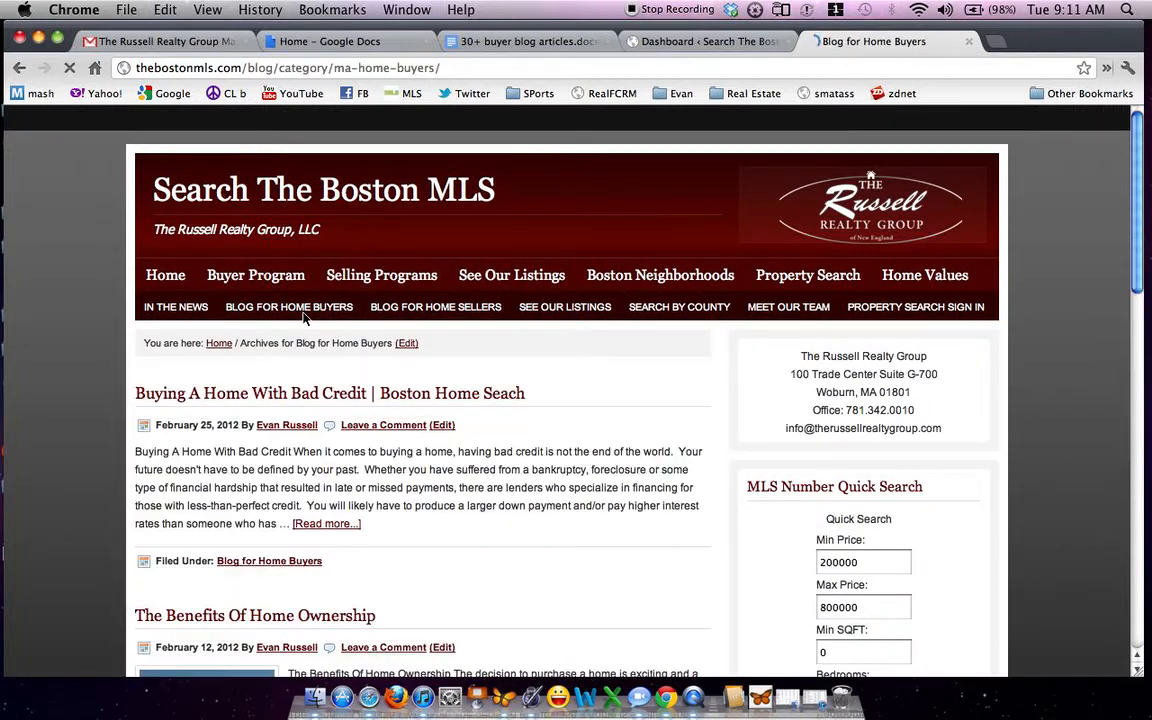
scroll(491, 451, down, 5)
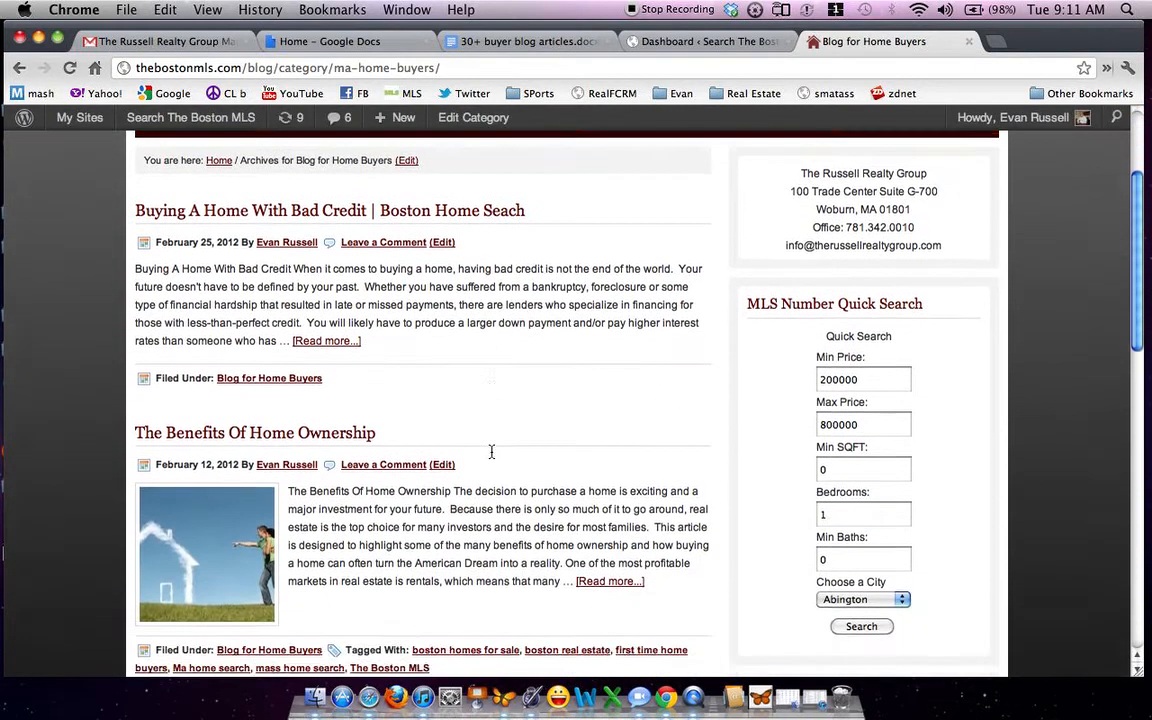
scroll(491, 451, up, 1)
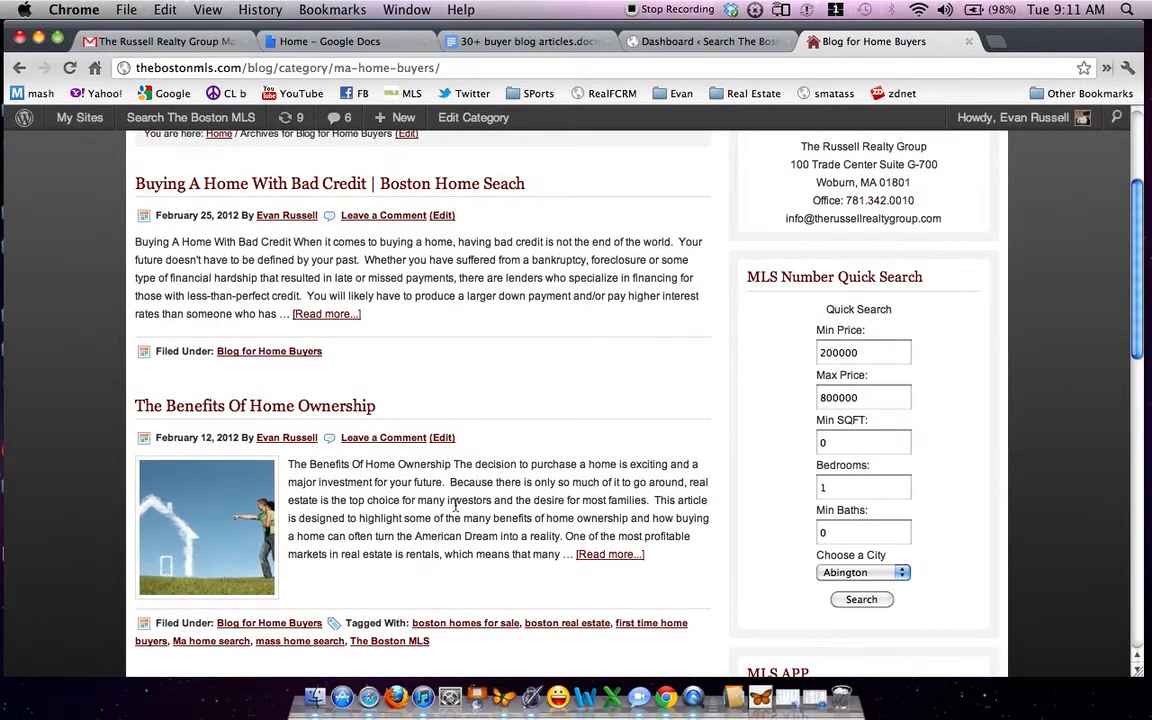
Open the published post "Buying A Home With Bad Credit | Boston Home Seach" and review its layout and content.
click(290, 194)
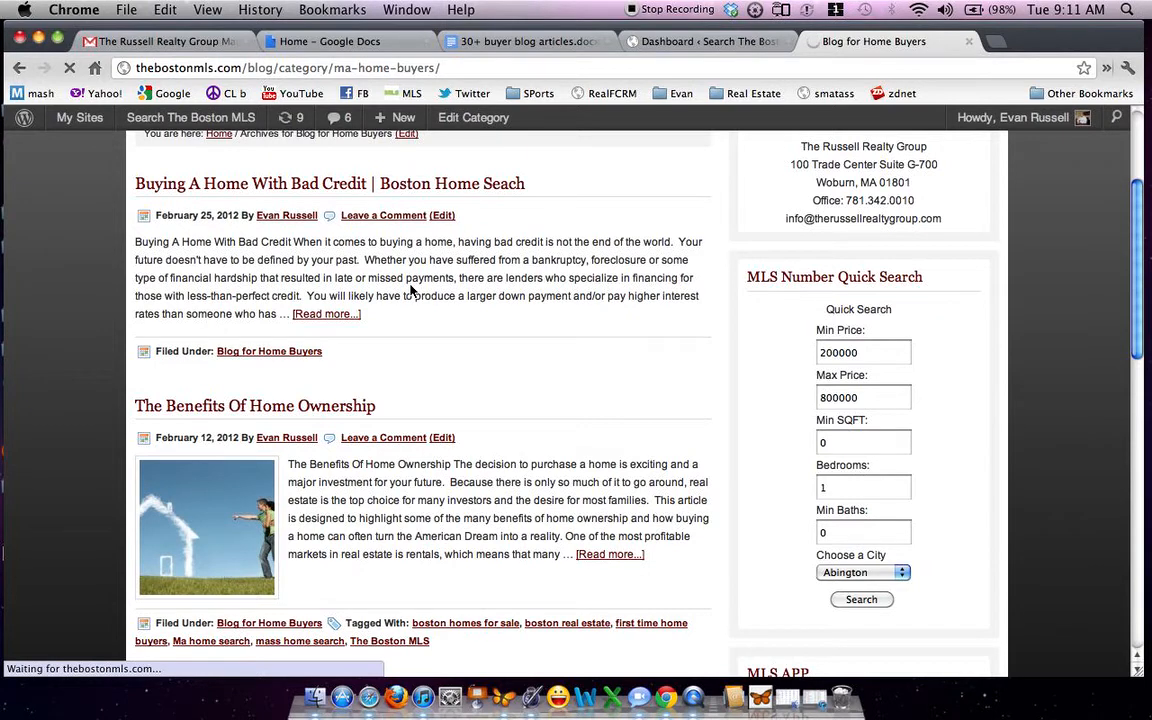
scroll(410, 290, up, 1)
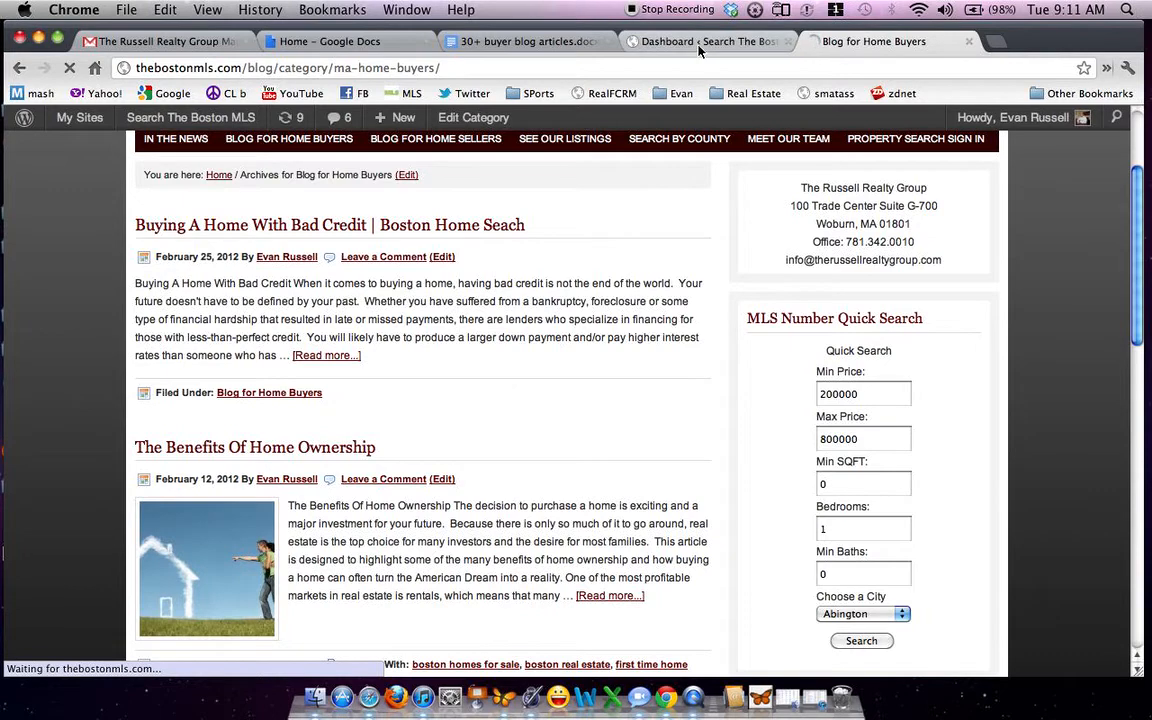
click(241, 228)
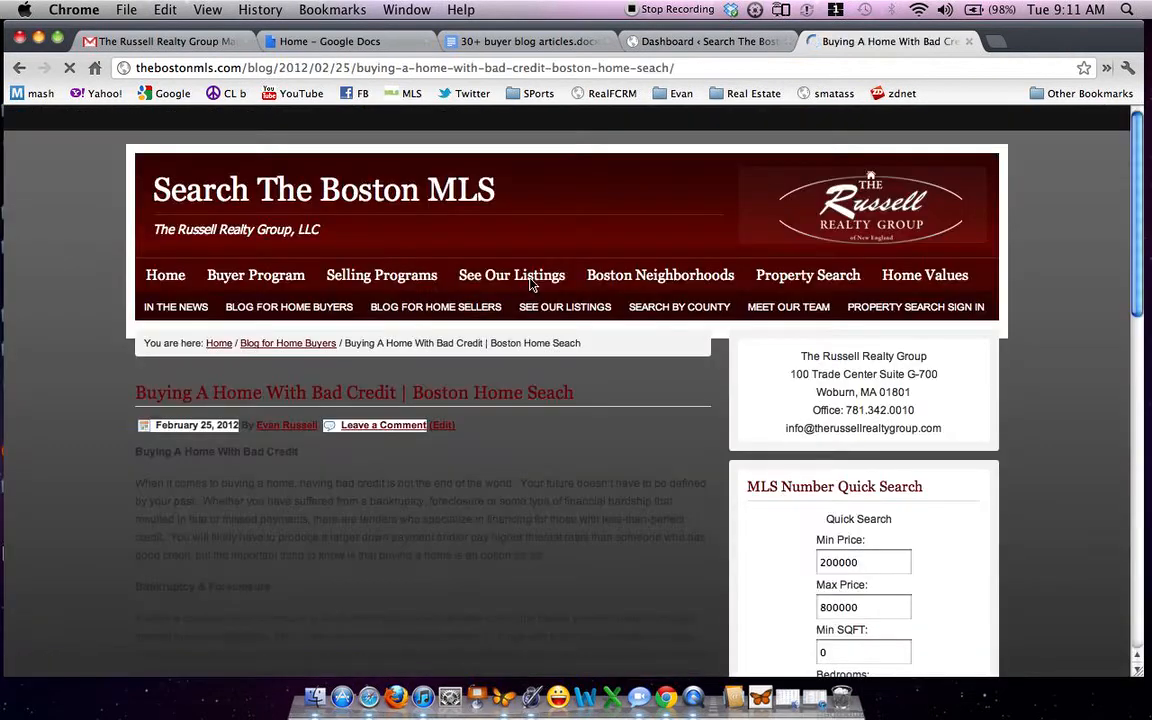
scroll(518, 456, down, 5)
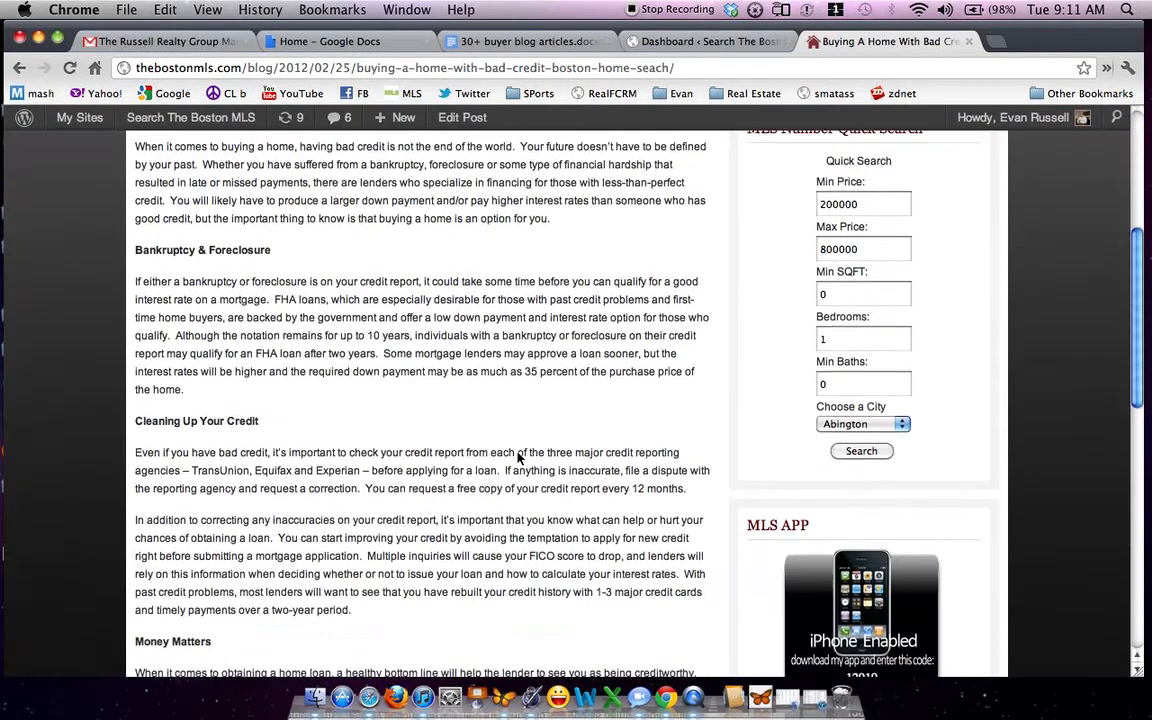
scroll(518, 456, up, 1)
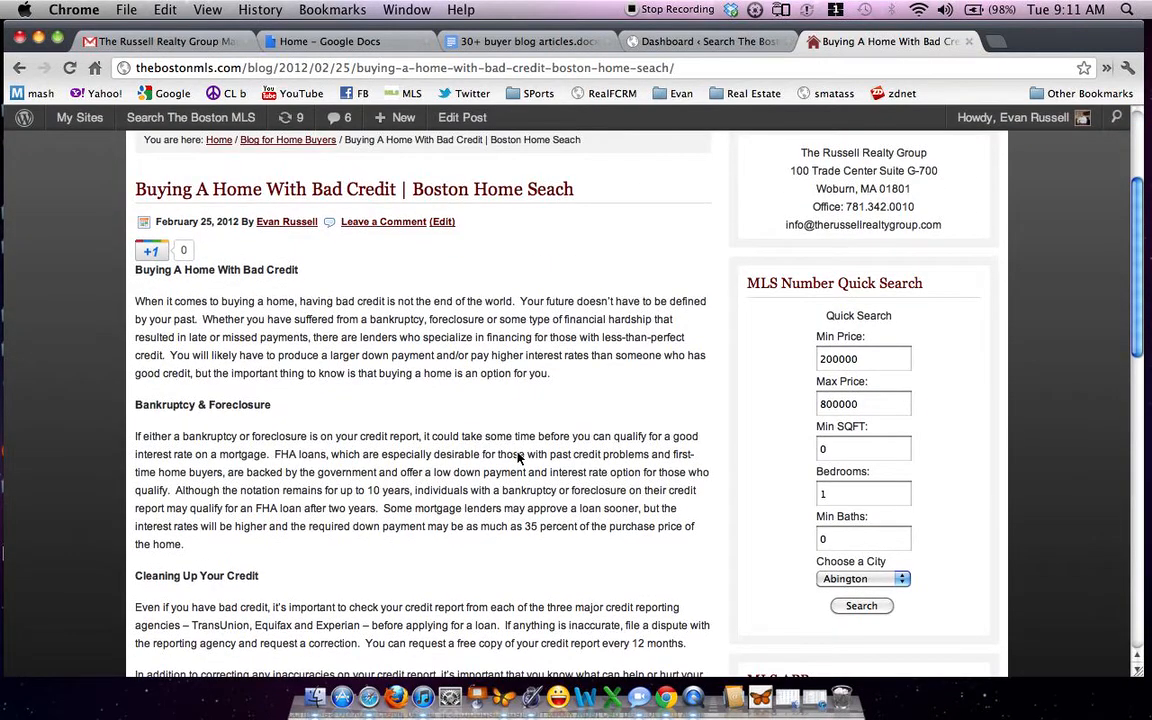
scroll(518, 456, down, 10)
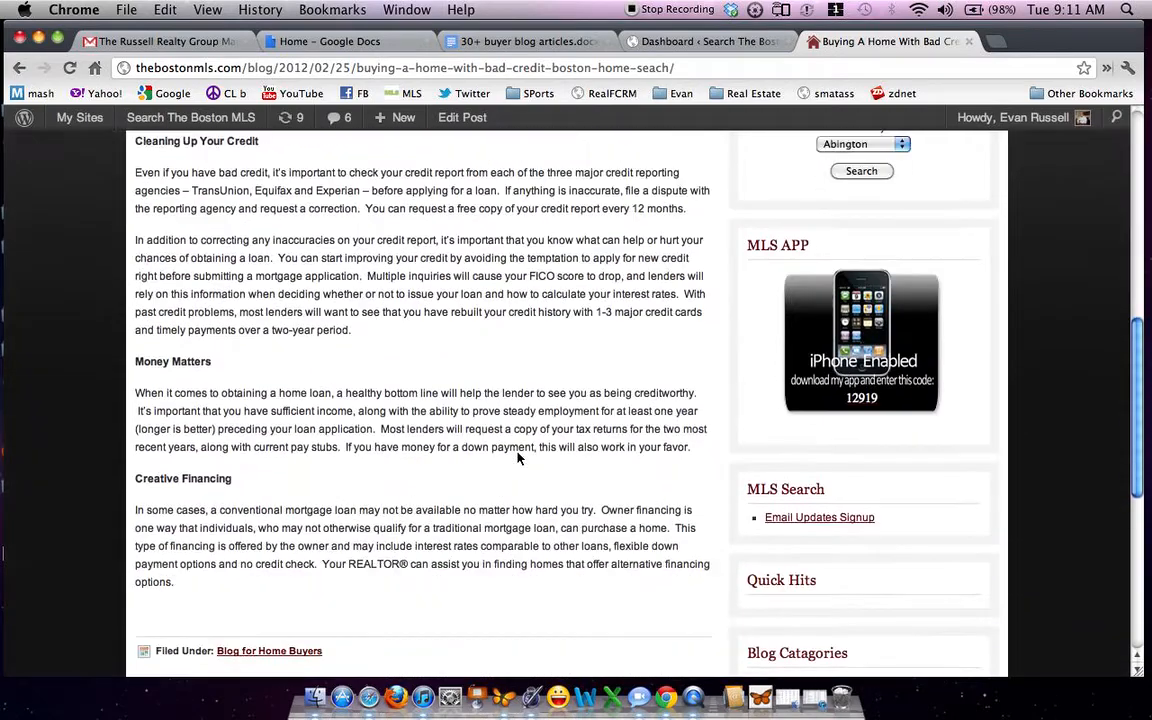
scroll(518, 456, down, 9)
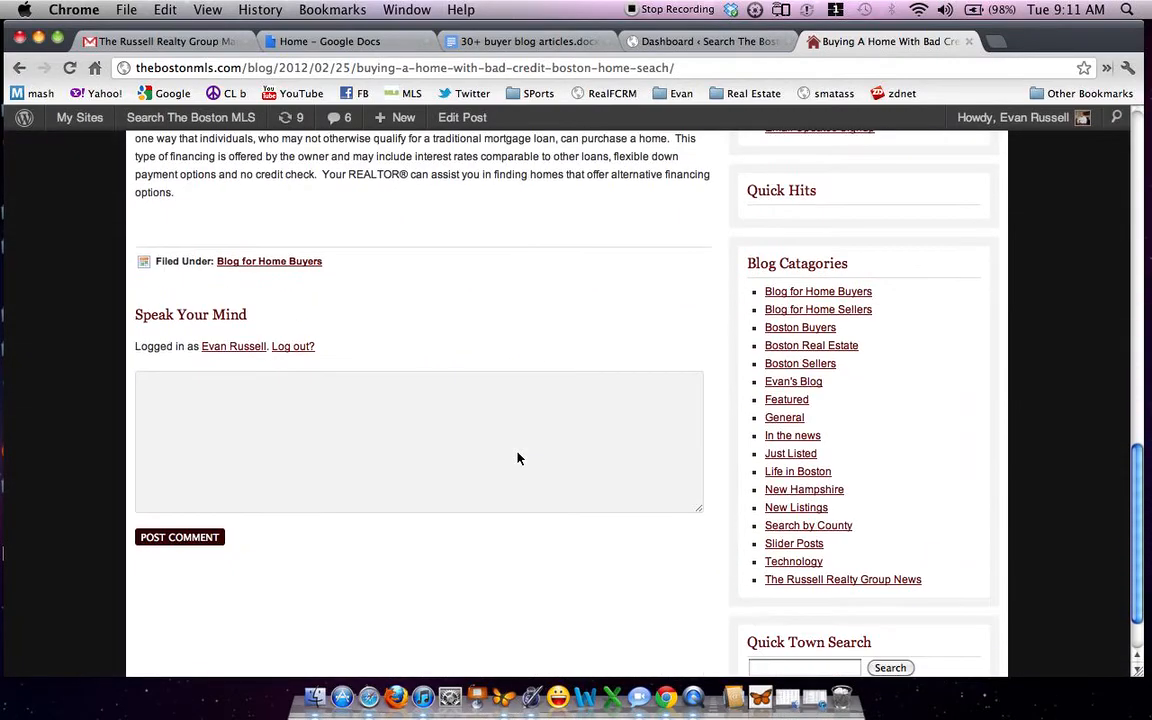
scroll(518, 458, up, 19)
scroll(518, 456, up, 4)
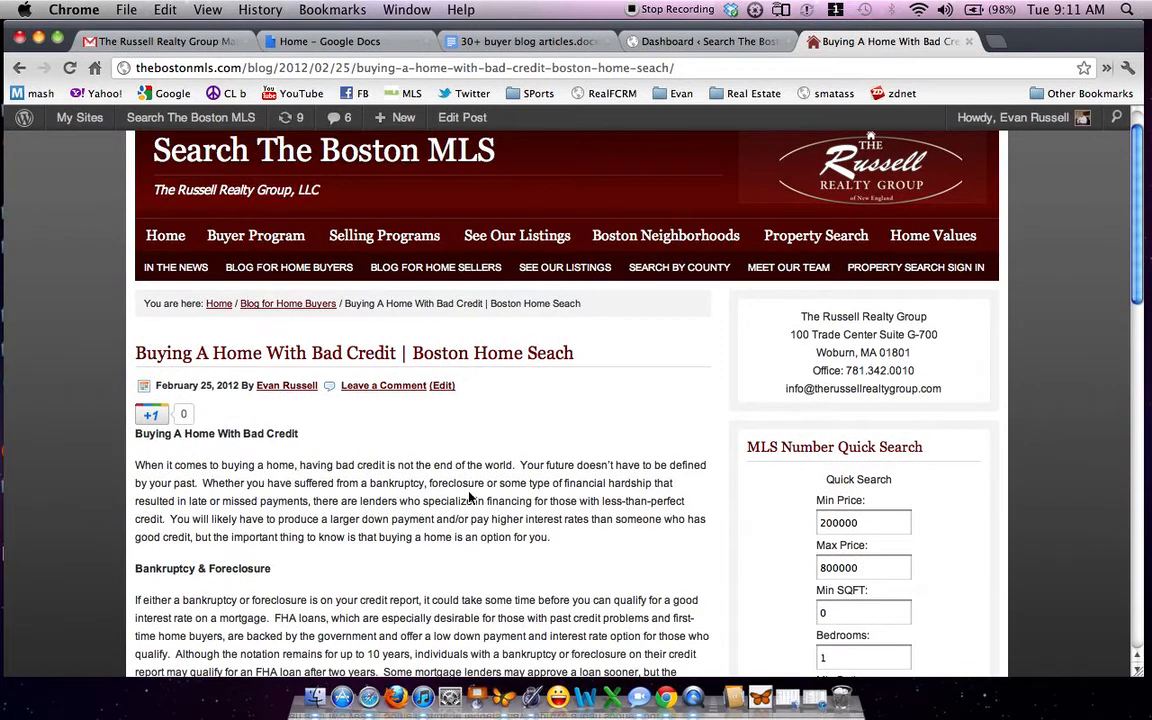
Return to the WordPress dashboard and start a new post.
click(697, 42)
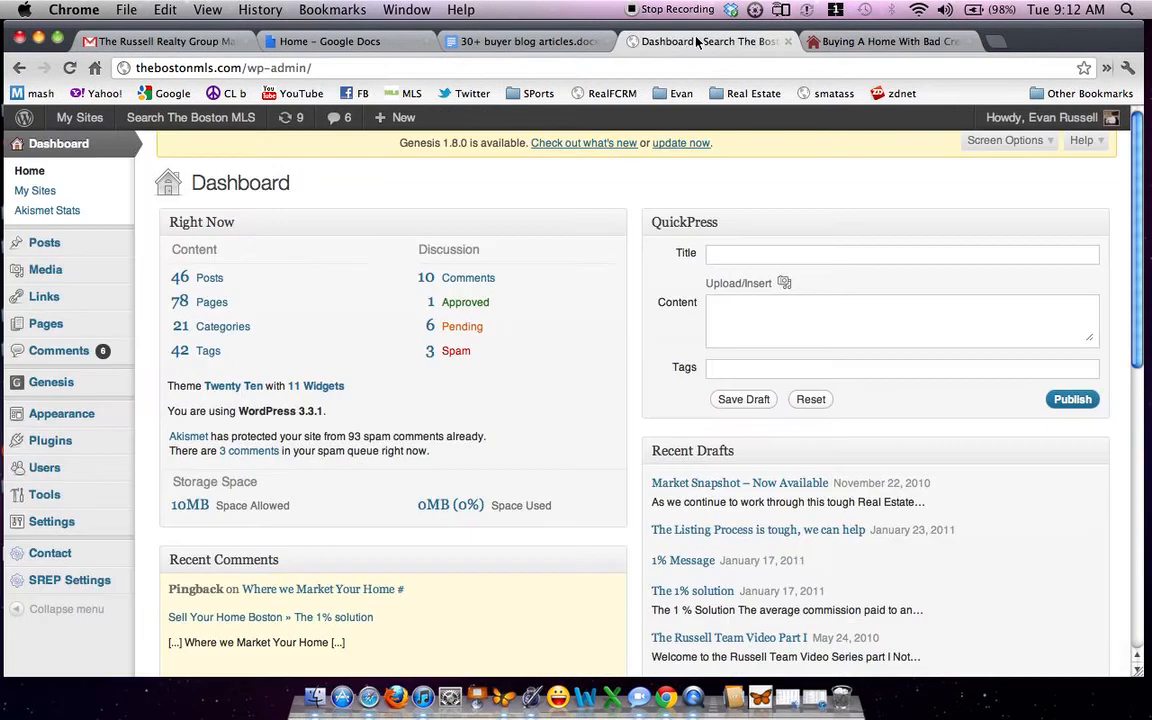
mouse_move(85, 244)
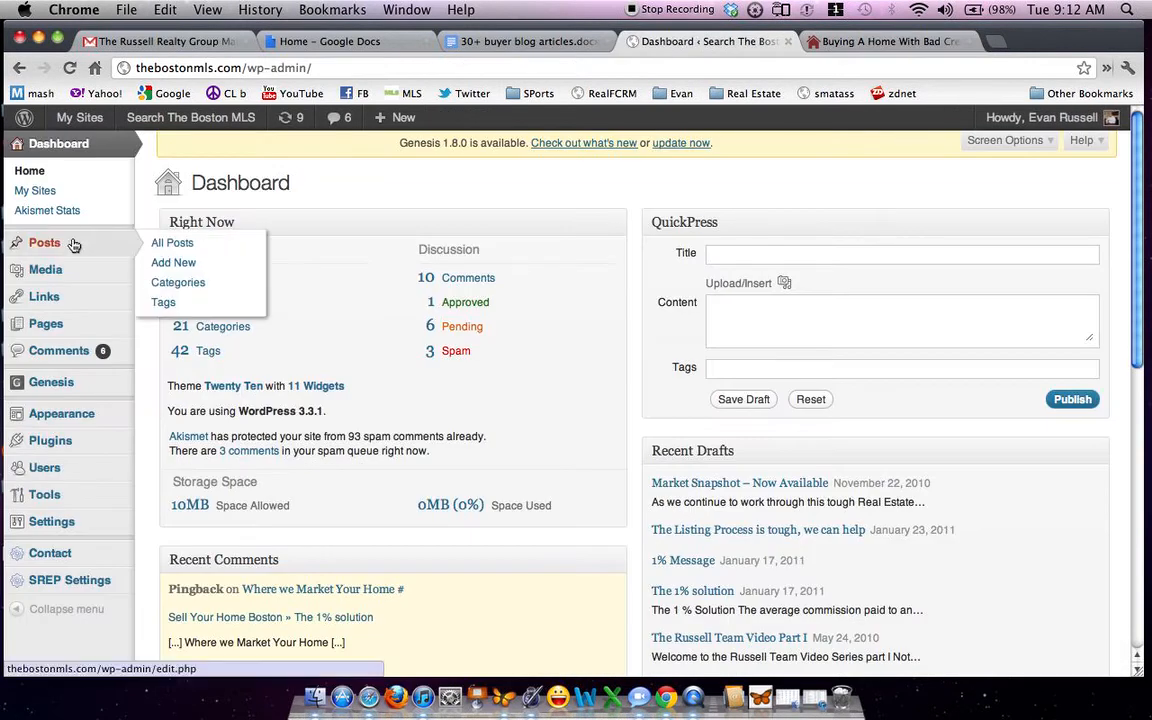
click(161, 269)
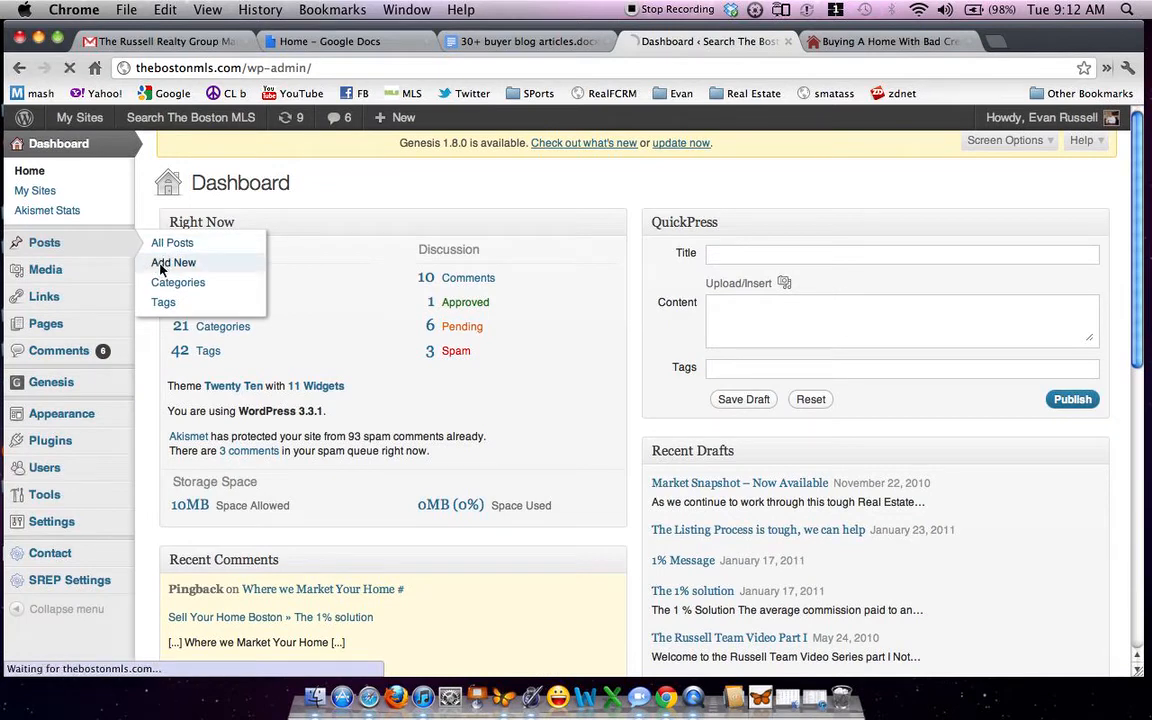
In the Google Docs document "30+ buyer blog articles.docx", find and copy the entire "Buying A Home With Bad Credit" article.
click(518, 42)
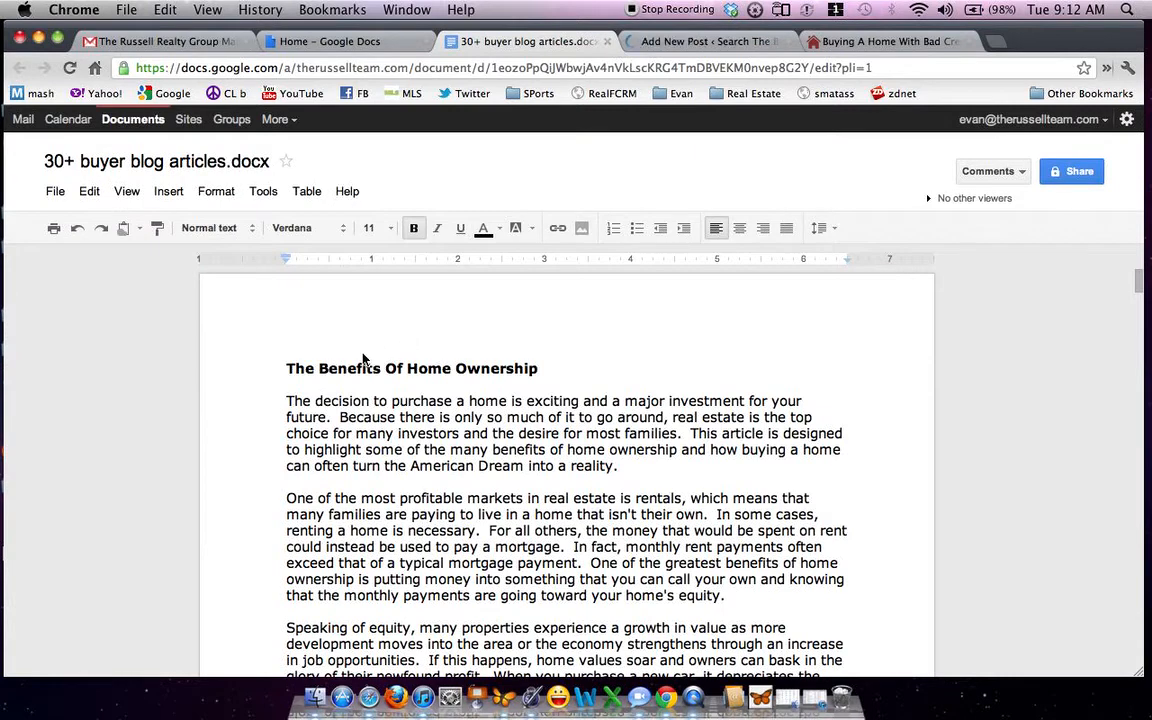
scroll(363, 360, down, 10)
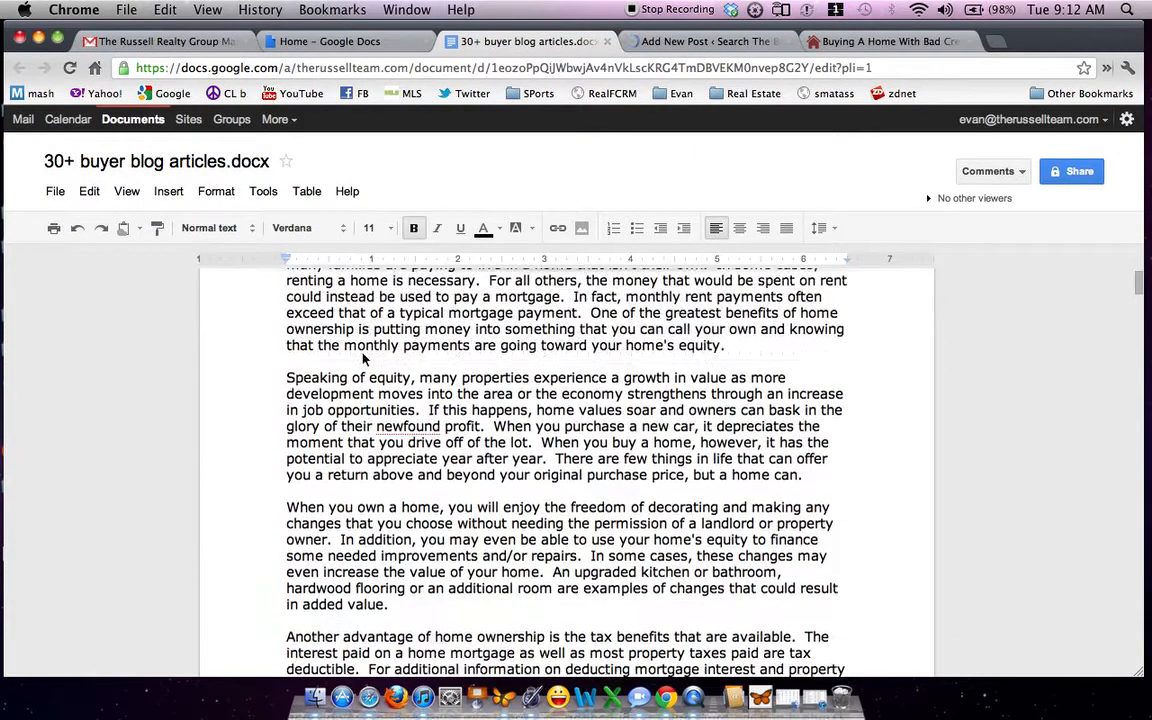
scroll(363, 360, down, 15)
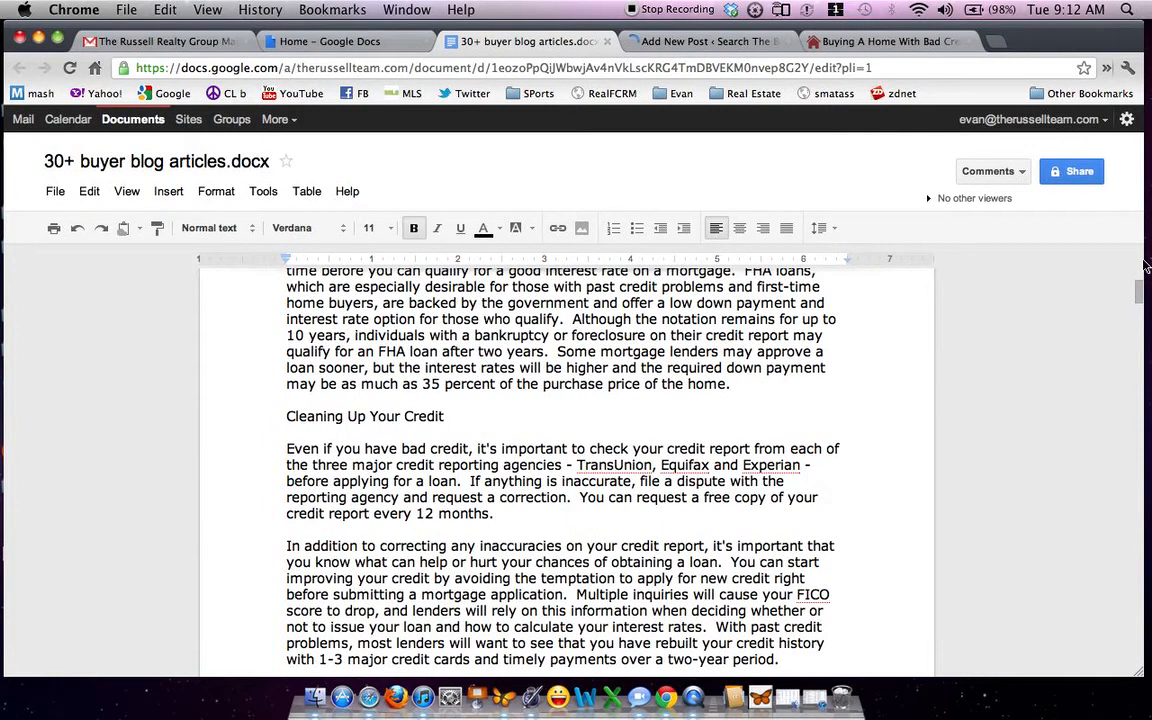
scroll(804, 273, up, 5)
click(610, 40)
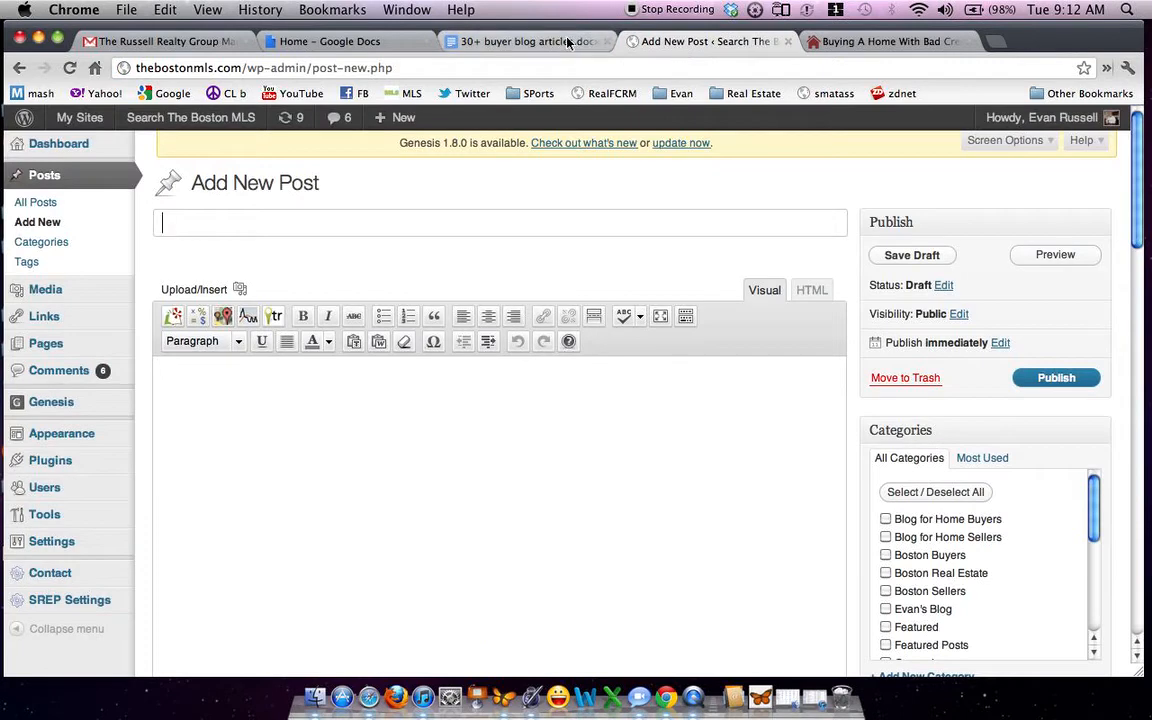
click(568, 42)
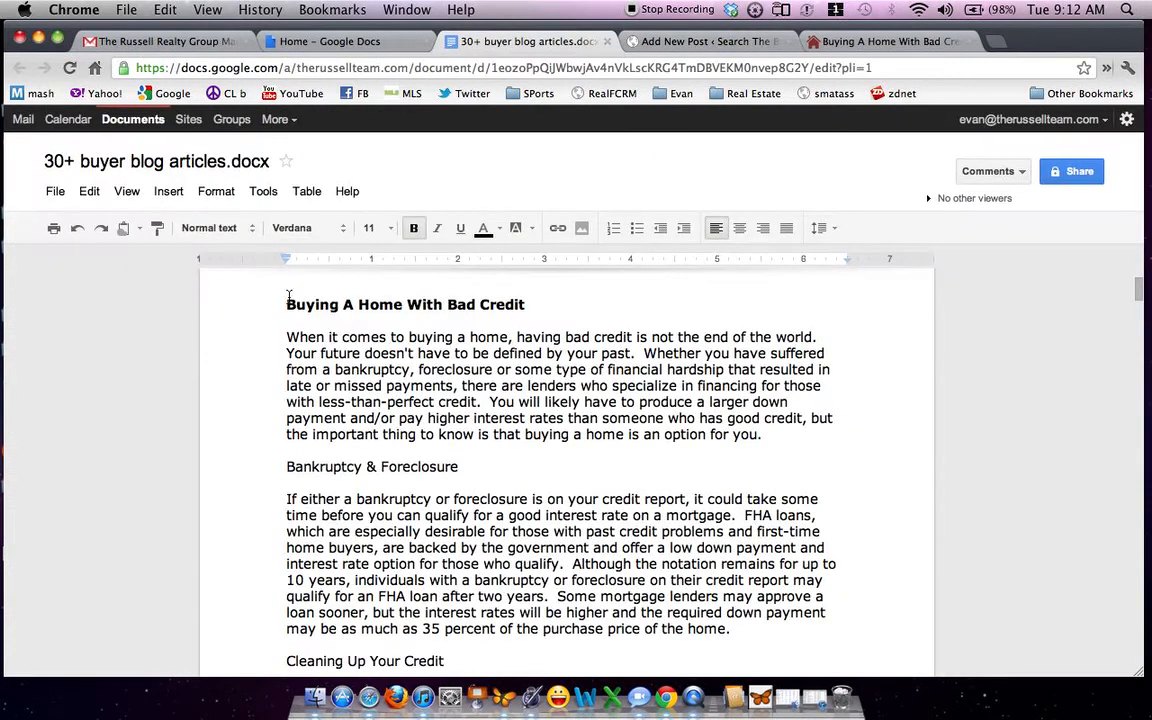
drag(287, 303, 666, 316)
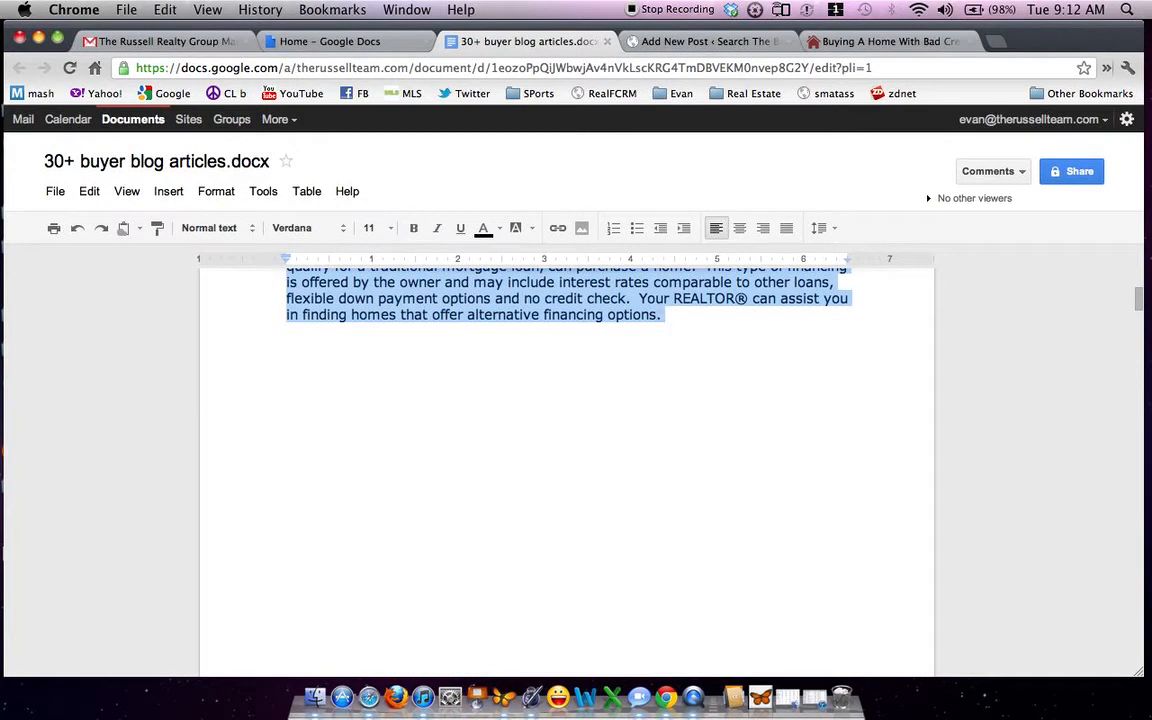
Switch back to the new WordPress post and paste the copied article into its body.
click(647, 41)
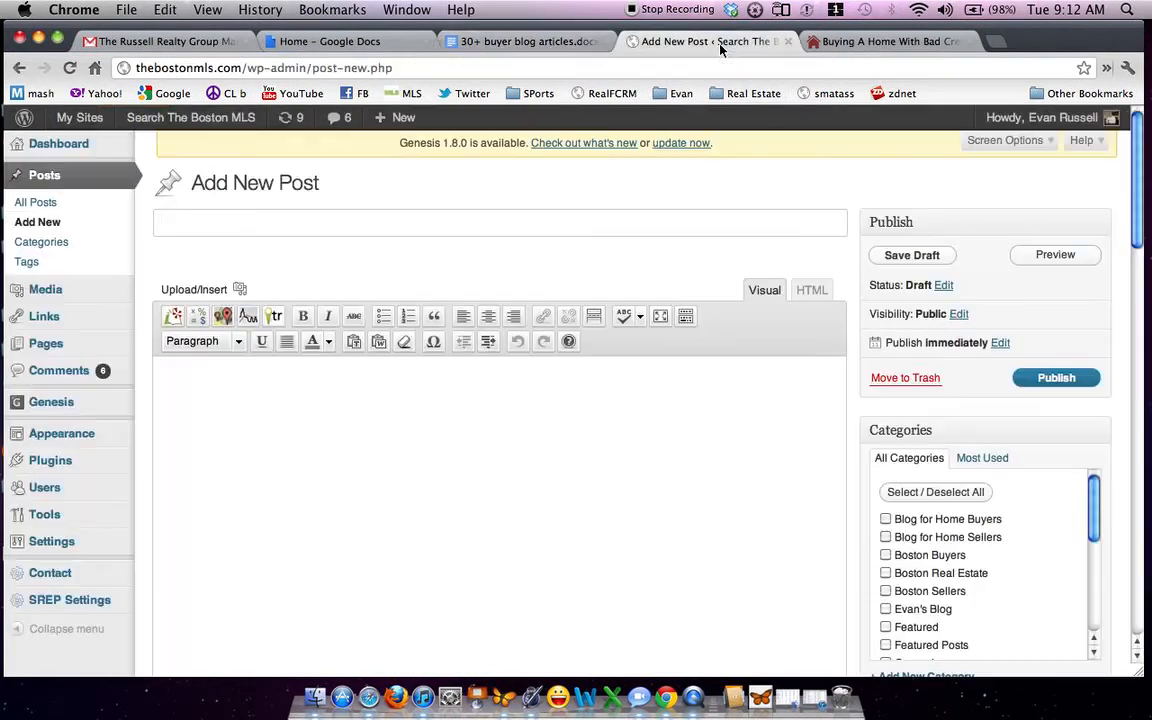
click(277, 380)
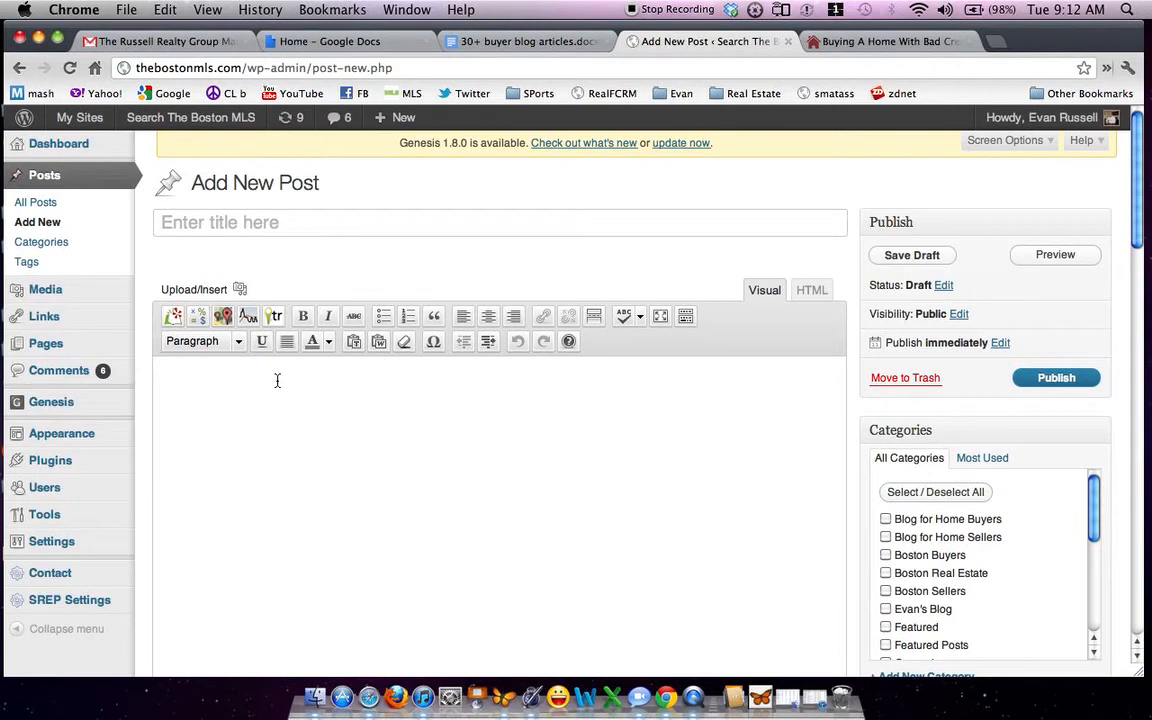
key(super+v)
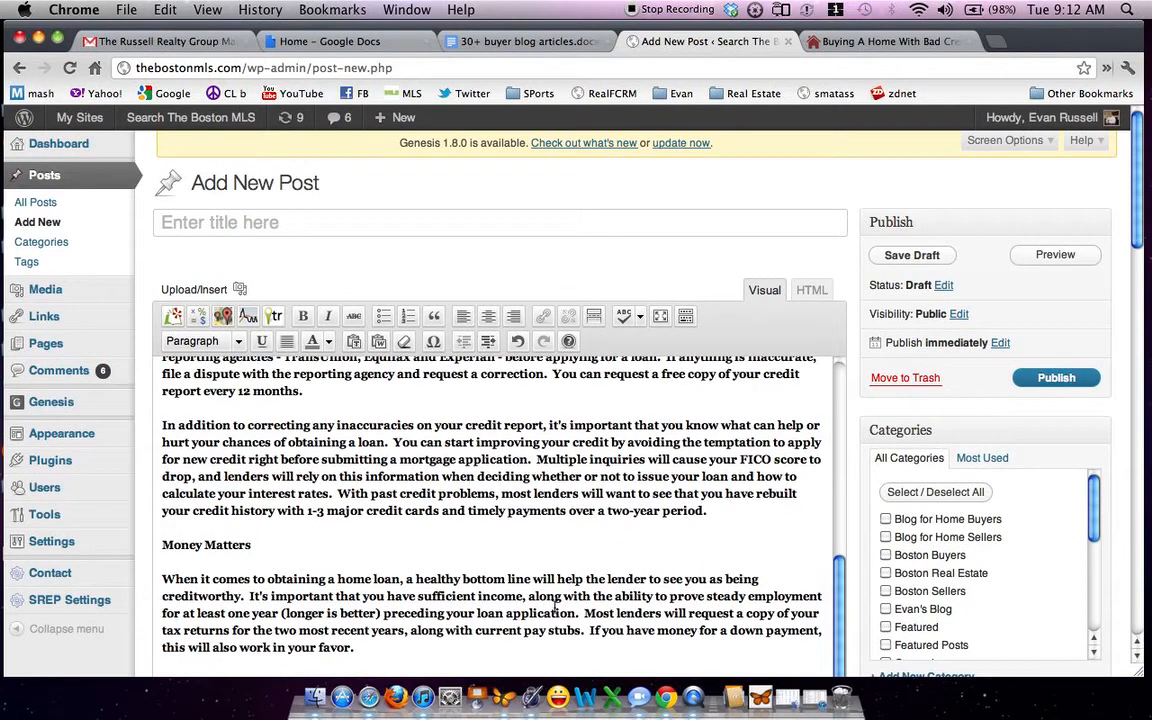
Remove the bold formatting from the entire post body.
click(386, 643)
key(super+a)
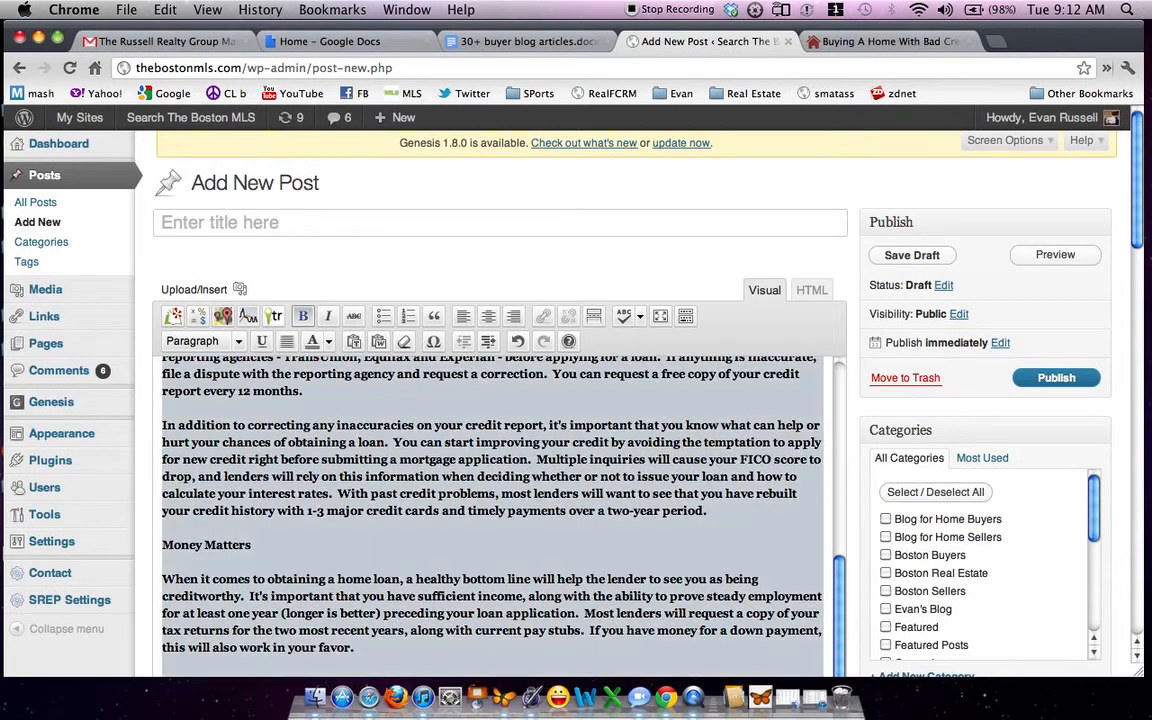
click(304, 317)
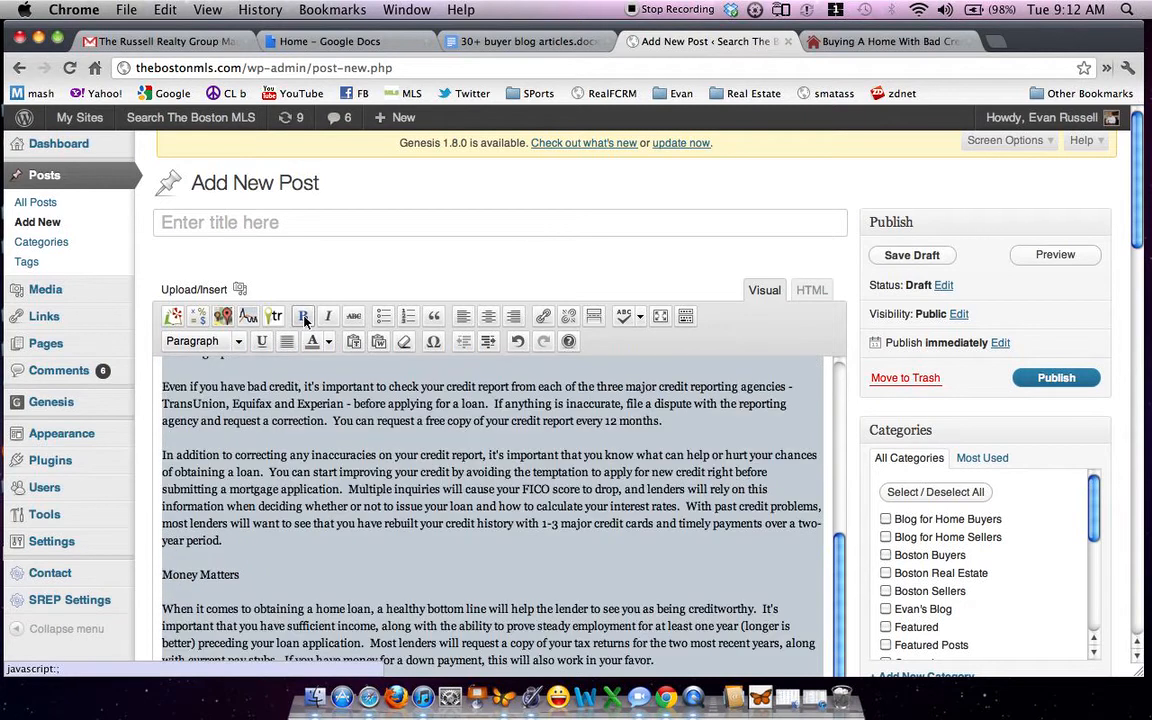
click(298, 527)
Make the heading "Buying A Home With Bad Credit" at the start of the post body bold.
scroll(298, 527, up, 10)
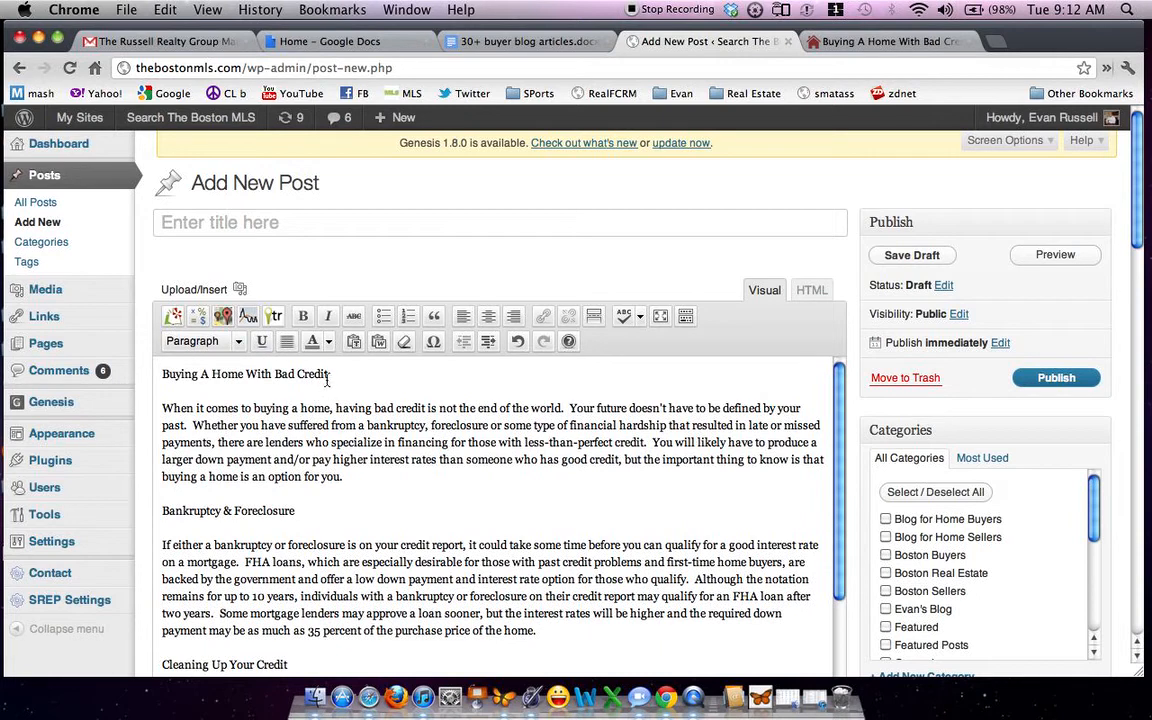
drag(332, 375, 166, 380)
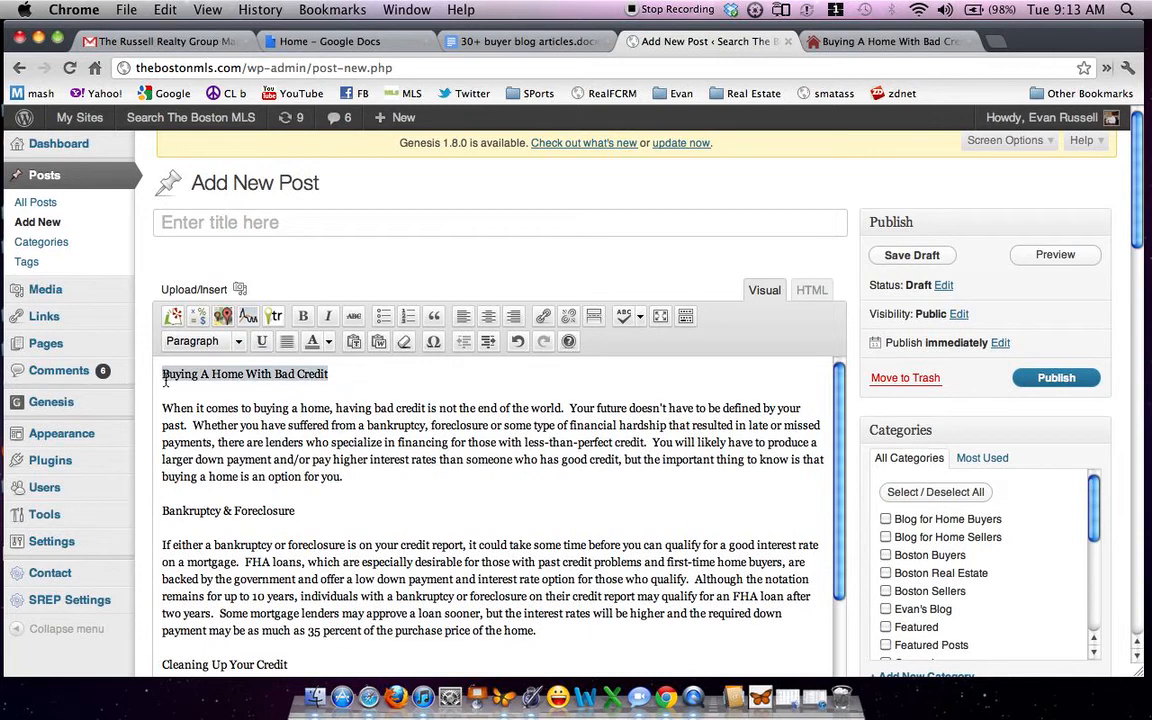
click(303, 316)
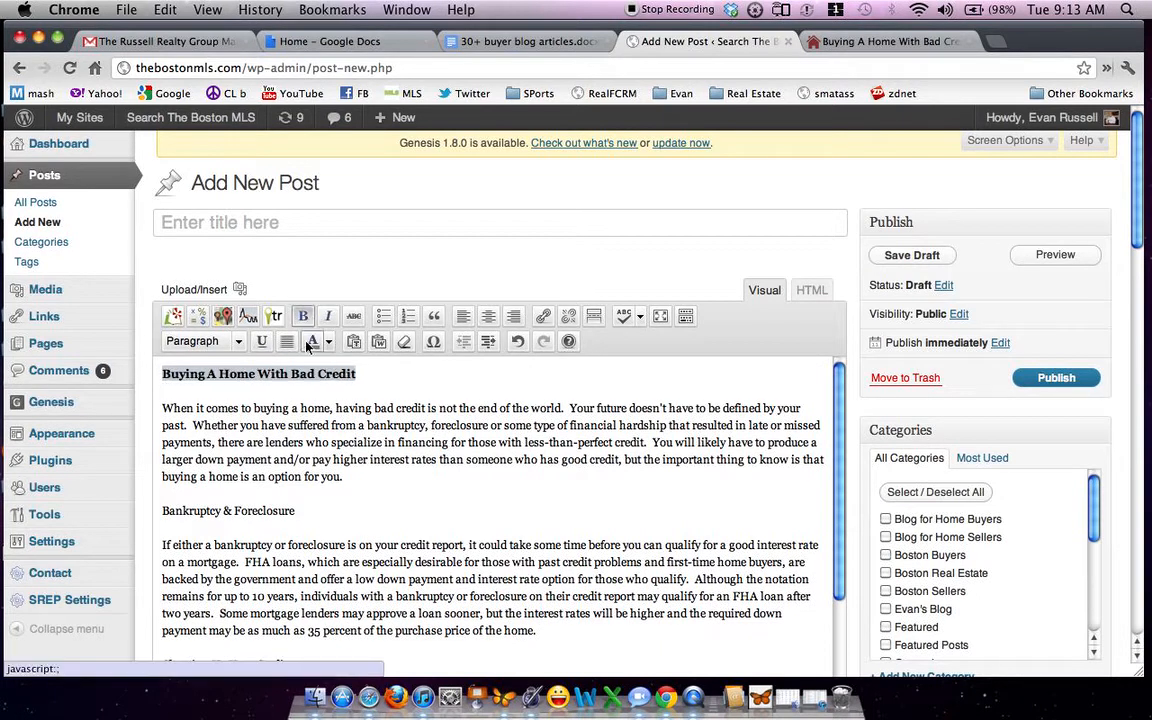
Make the subheadings "Bankruptcy & Foreclosure" and "Cleaning Up Your Credit" in the post body bold.
drag(300, 511, 164, 513)
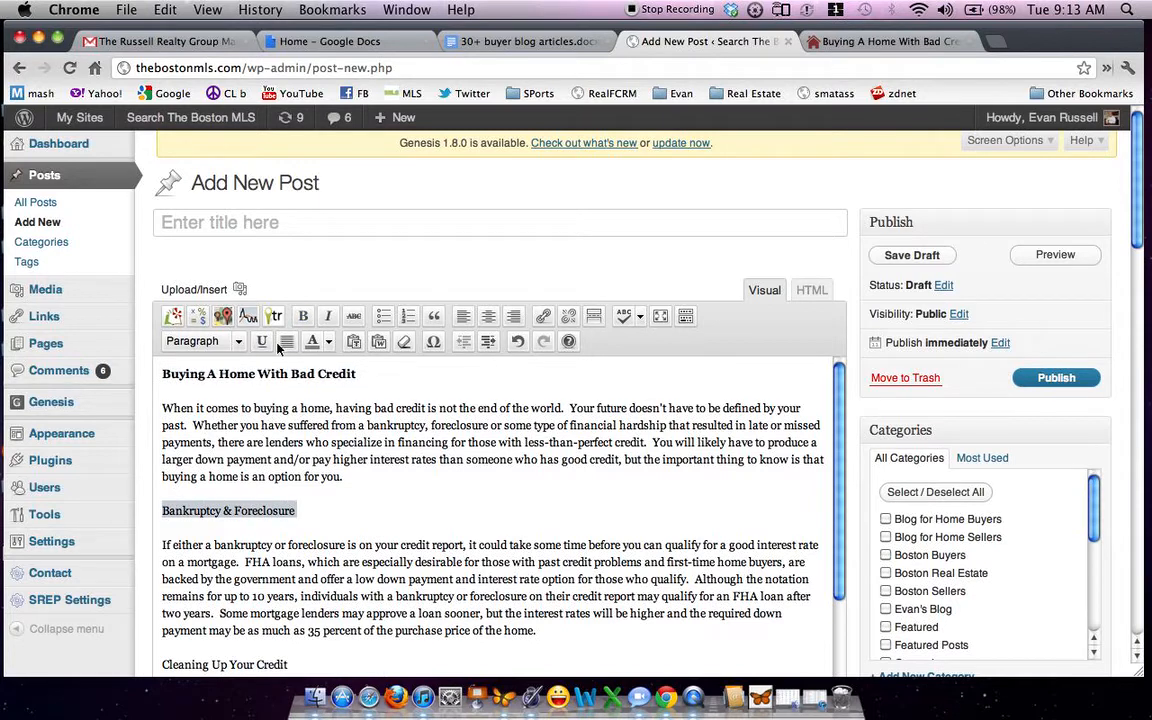
click(302, 317)
scroll(290, 538, down, 3)
drag(293, 553, 165, 553)
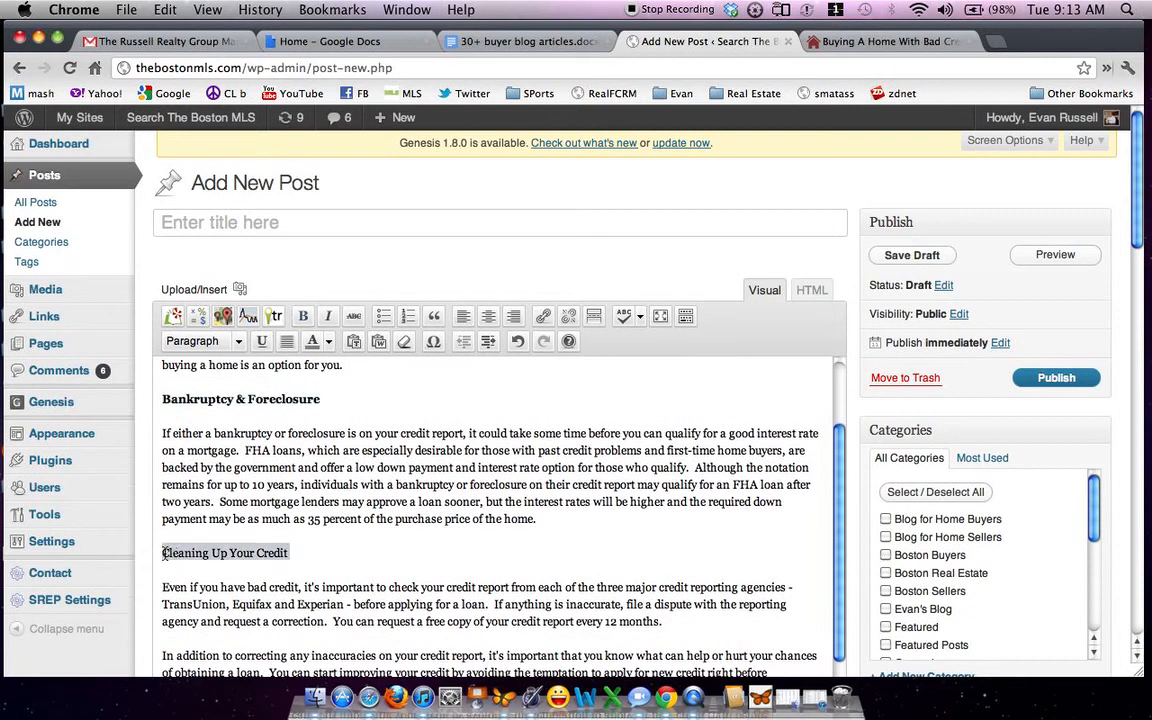
click(302, 316)
Make the subheadings "Money Matters" and "Creative Financing" further down the post body bold.
scroll(316, 444, down, 5)
scroll(316, 444, down, 3)
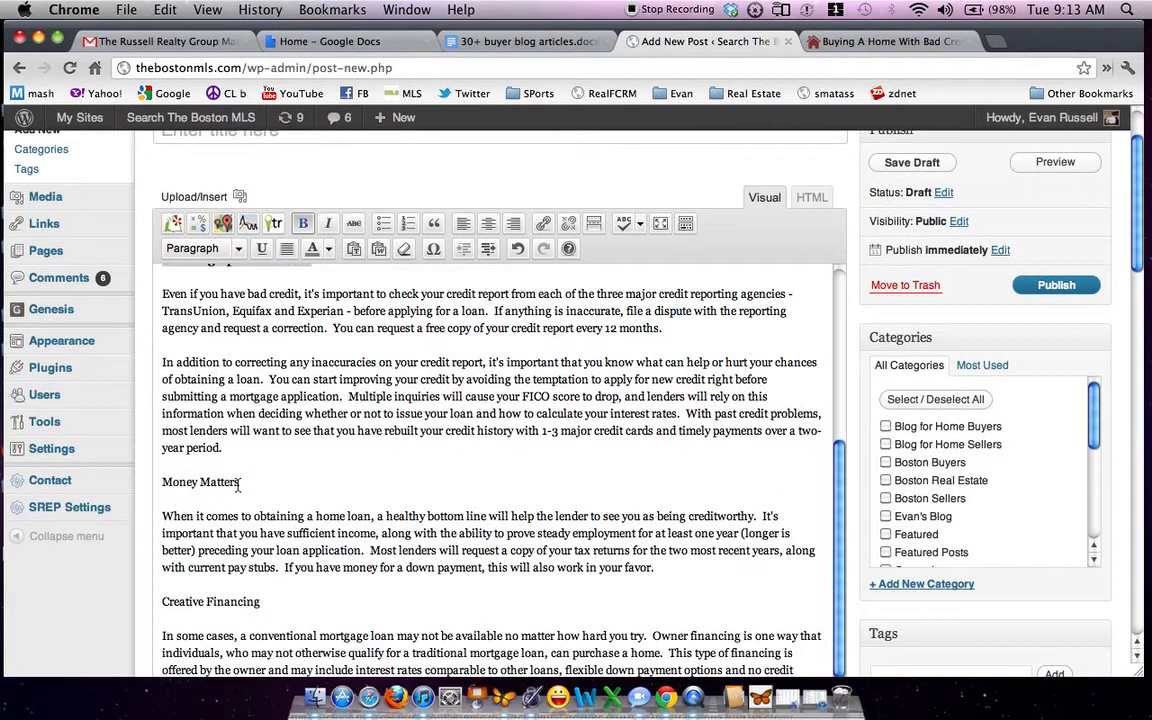
drag(238, 483, 166, 488)
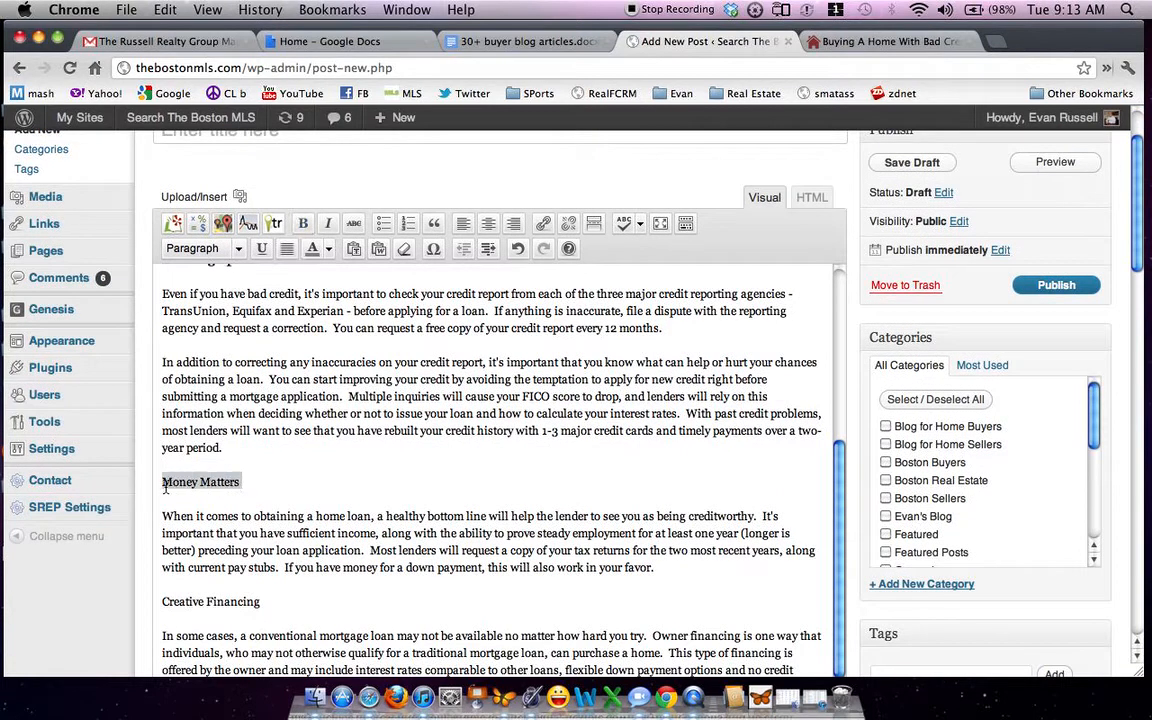
click(302, 223)
scroll(303, 494, down, 3)
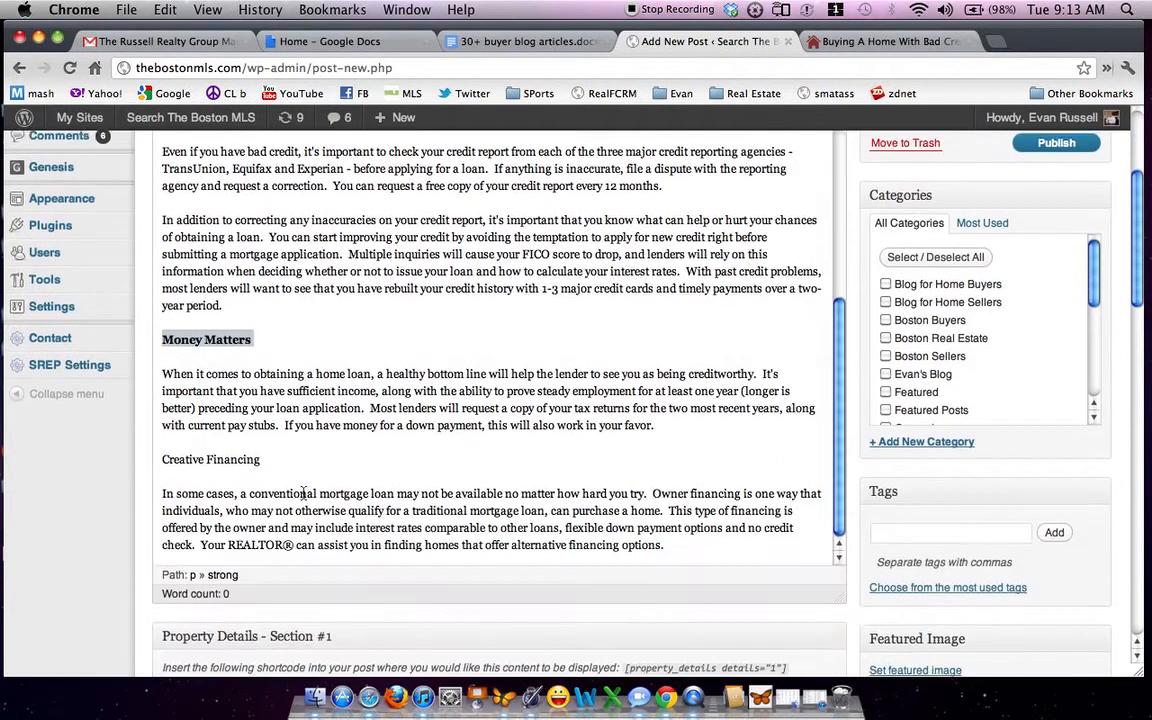
drag(268, 455, 163, 458)
scroll(338, 283, up, 3)
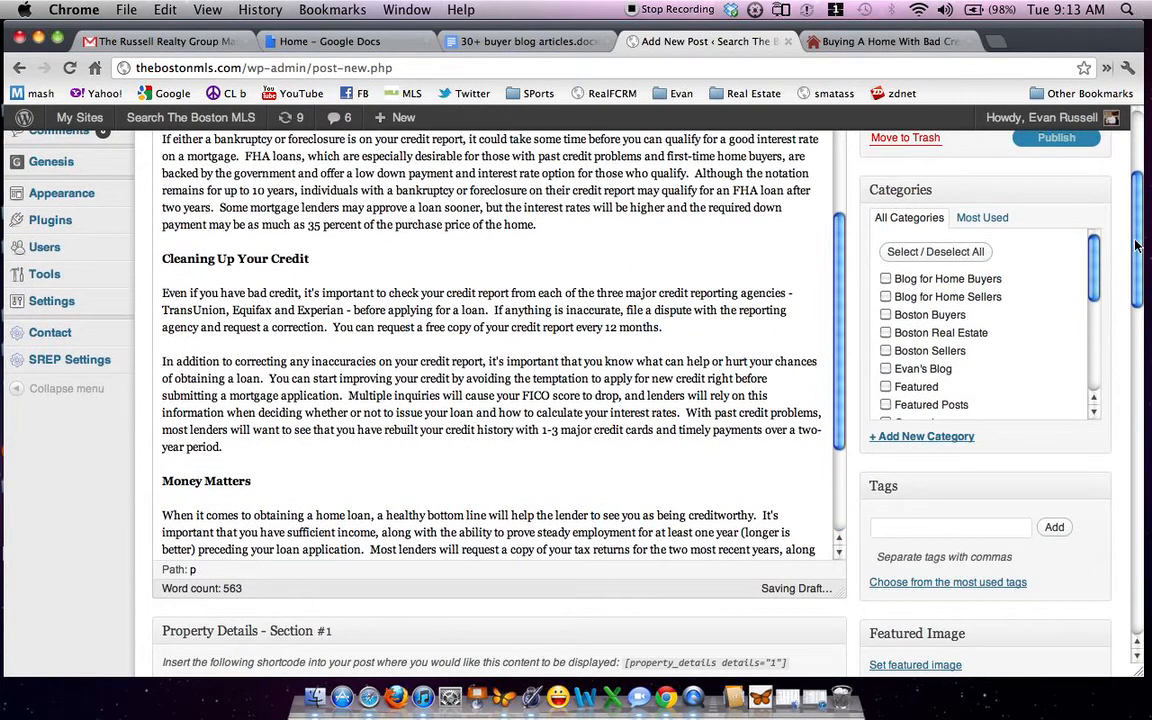
scroll(838, 290, down, 3)
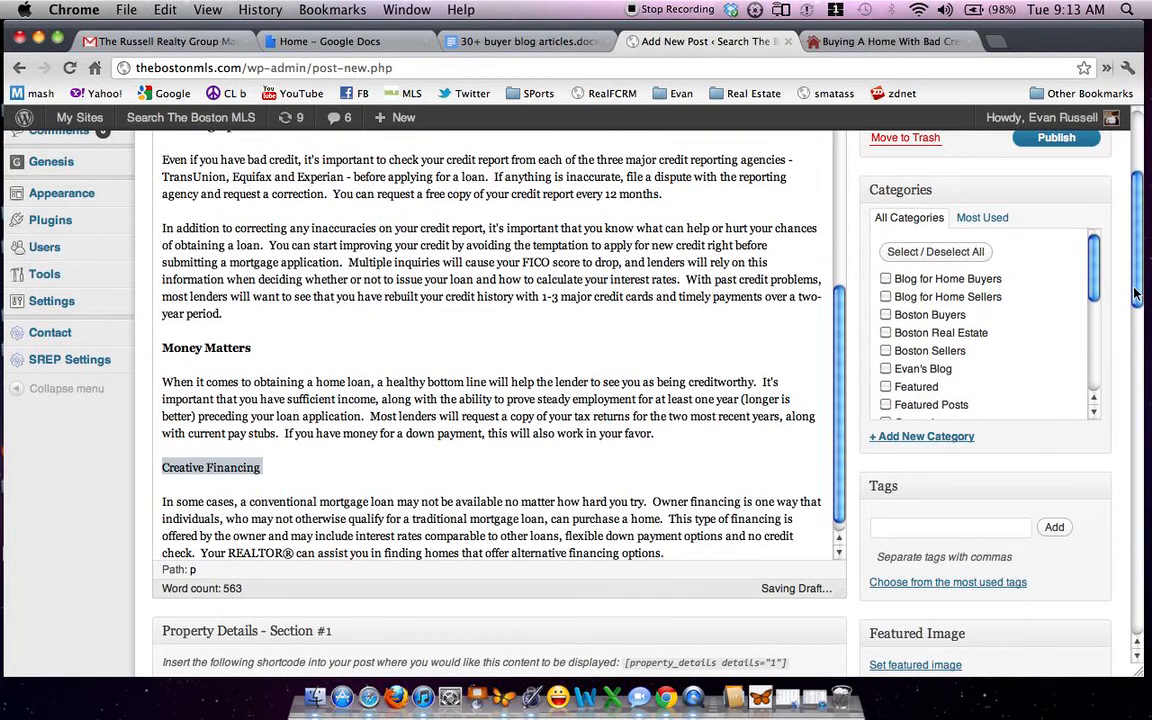
scroll(1137, 290, up, 5)
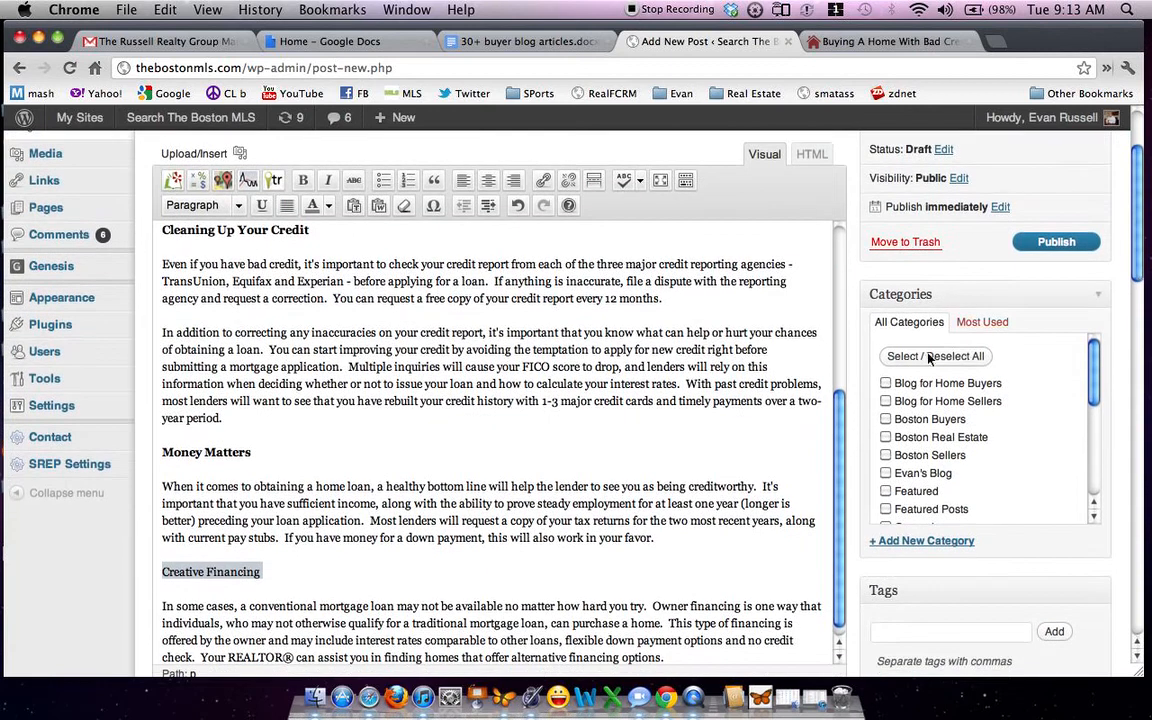
click(302, 180)
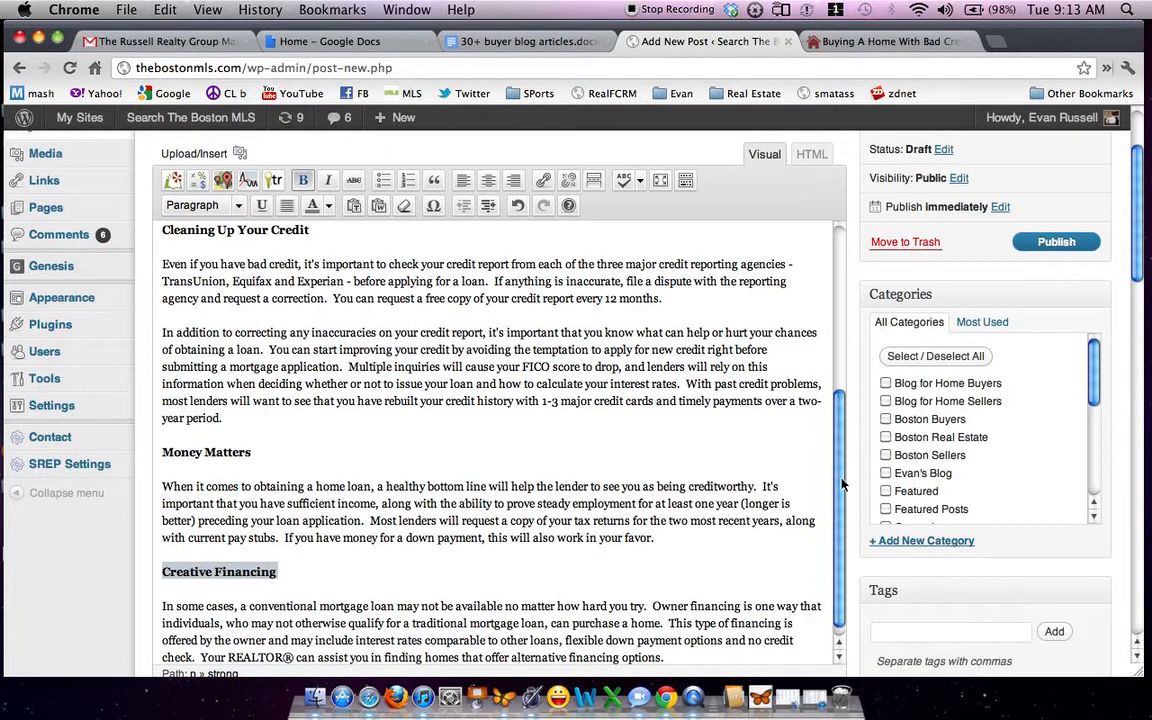
scroll(840, 513, down, 1)
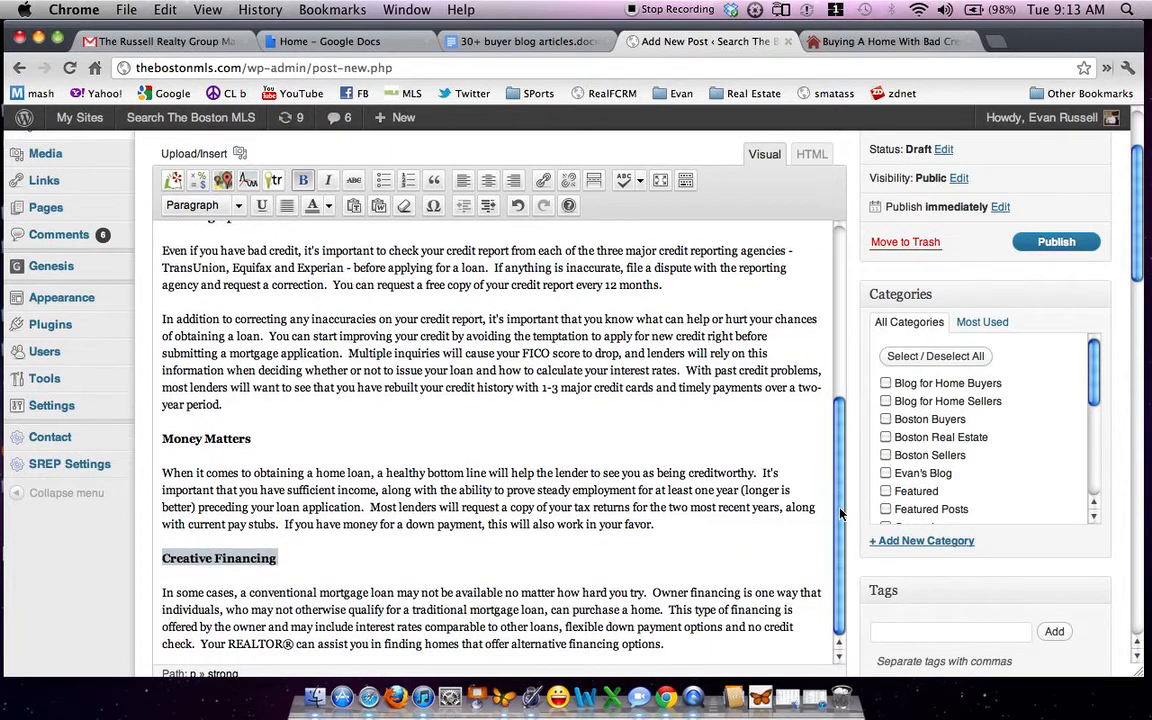
click(676, 641)
Copy the bold heading at the start of the body into the post title and extend it to "Buying A Home With Bad Credit | Boston Home Search".
scroll(676, 641, up, 5)
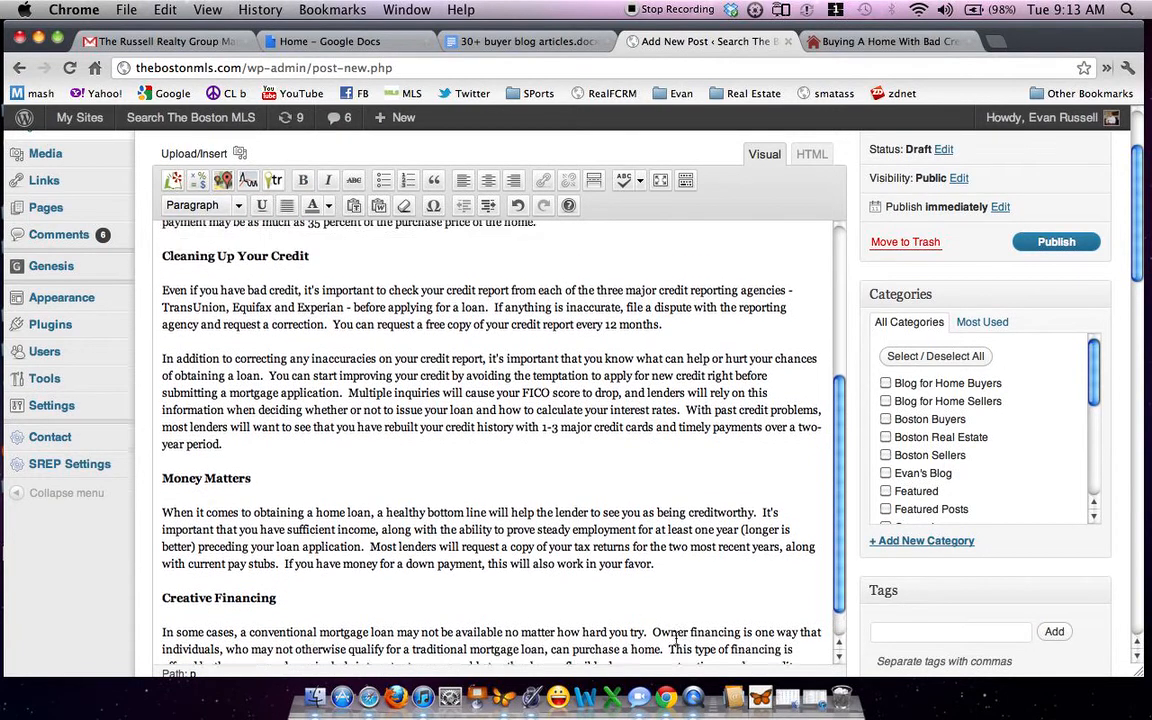
scroll(676, 638, up, 5)
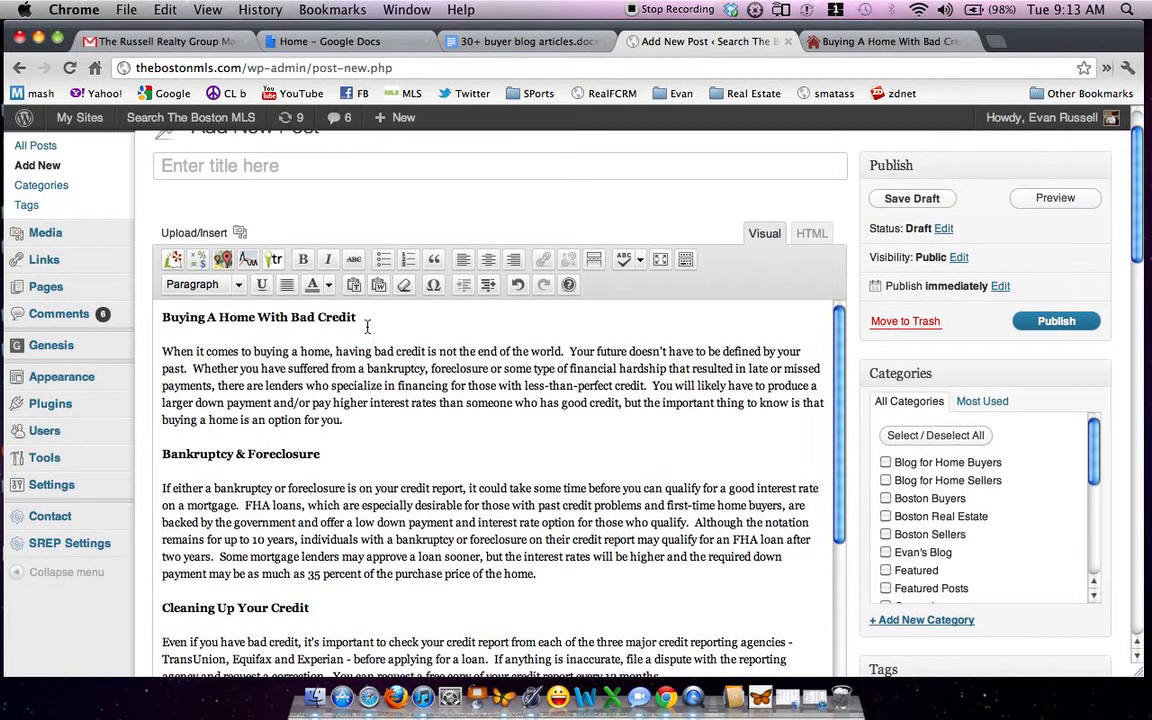
mouse_move(358, 317)
mouse_down()
mouse_move(155, 316)
mouse_move(359, 314)
mouse_up()
key(super+c)
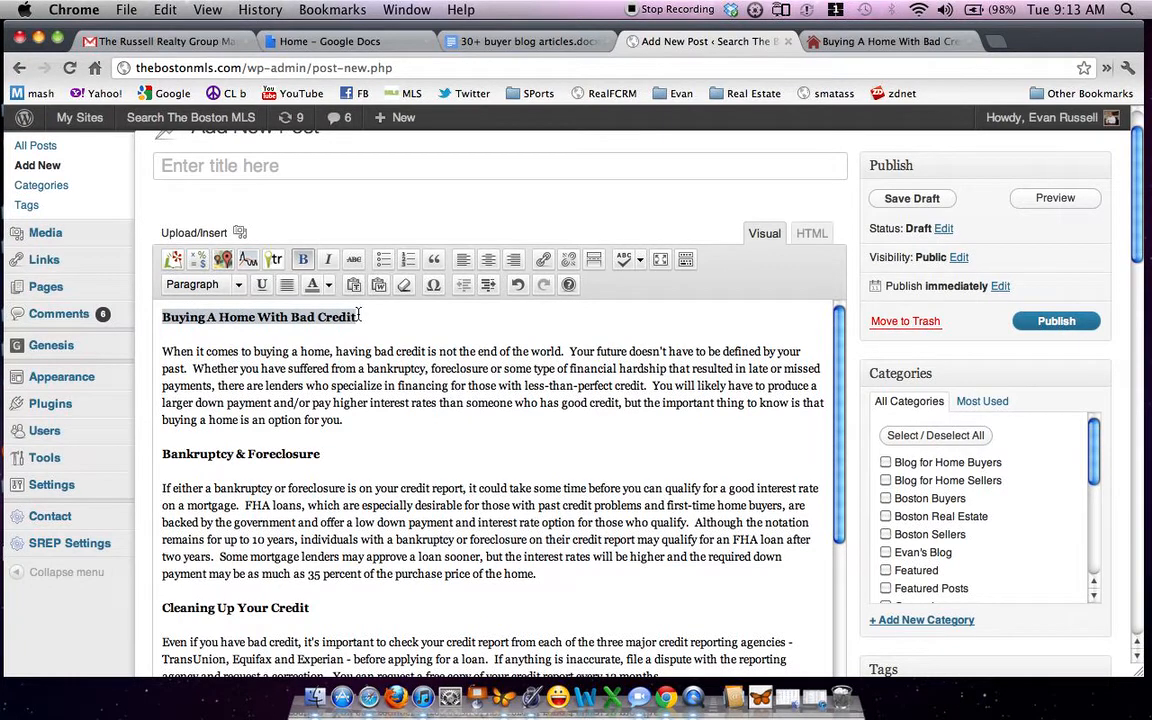
click(309, 166)
key(super+v)
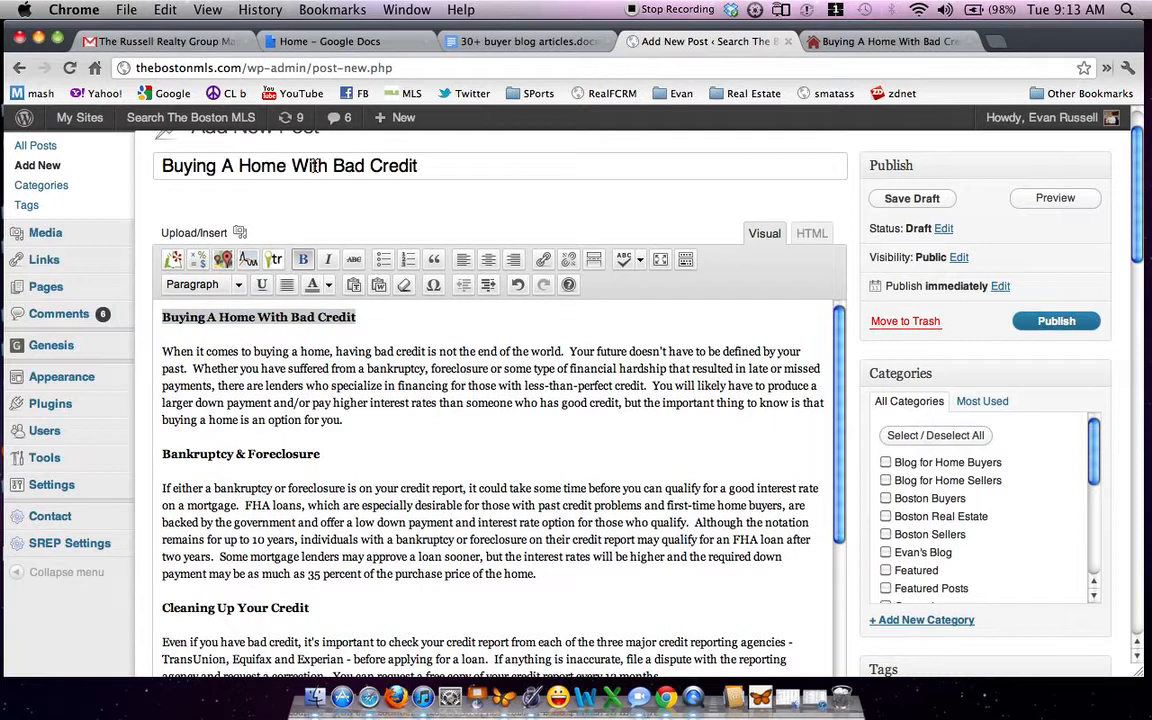
text(I Boston Home Search)
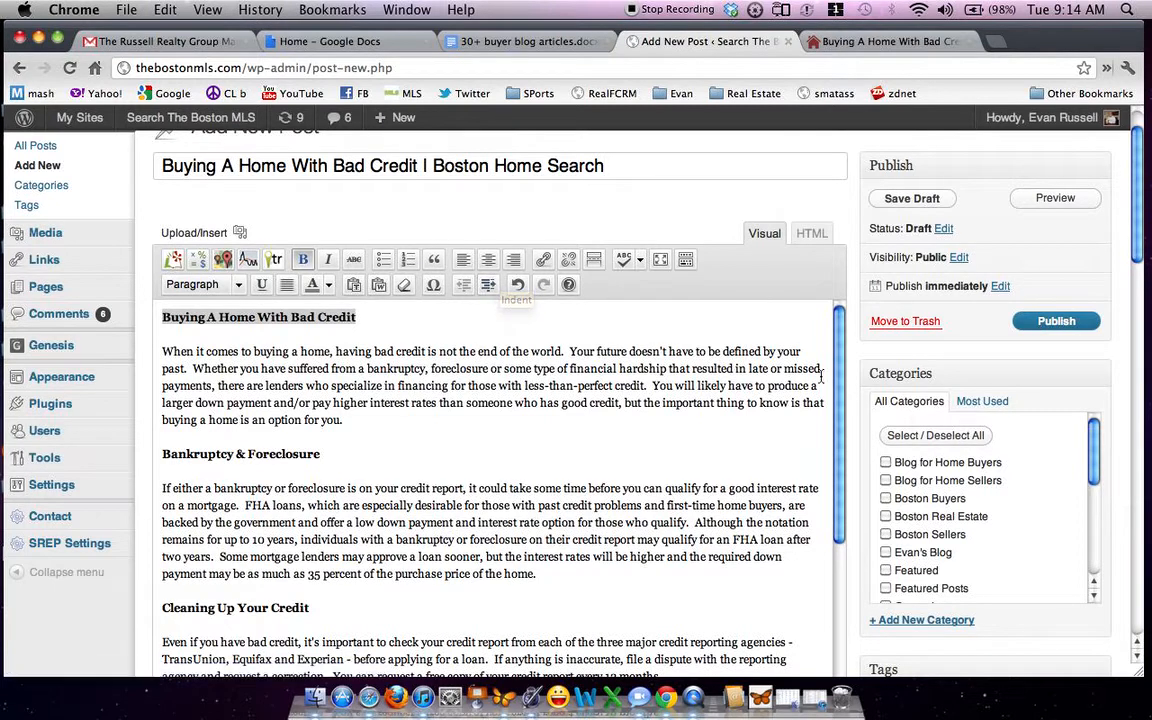
Assign the post to the "Blog for Home Buyers" category and publish it.
scroll(1093, 463, down, 1)
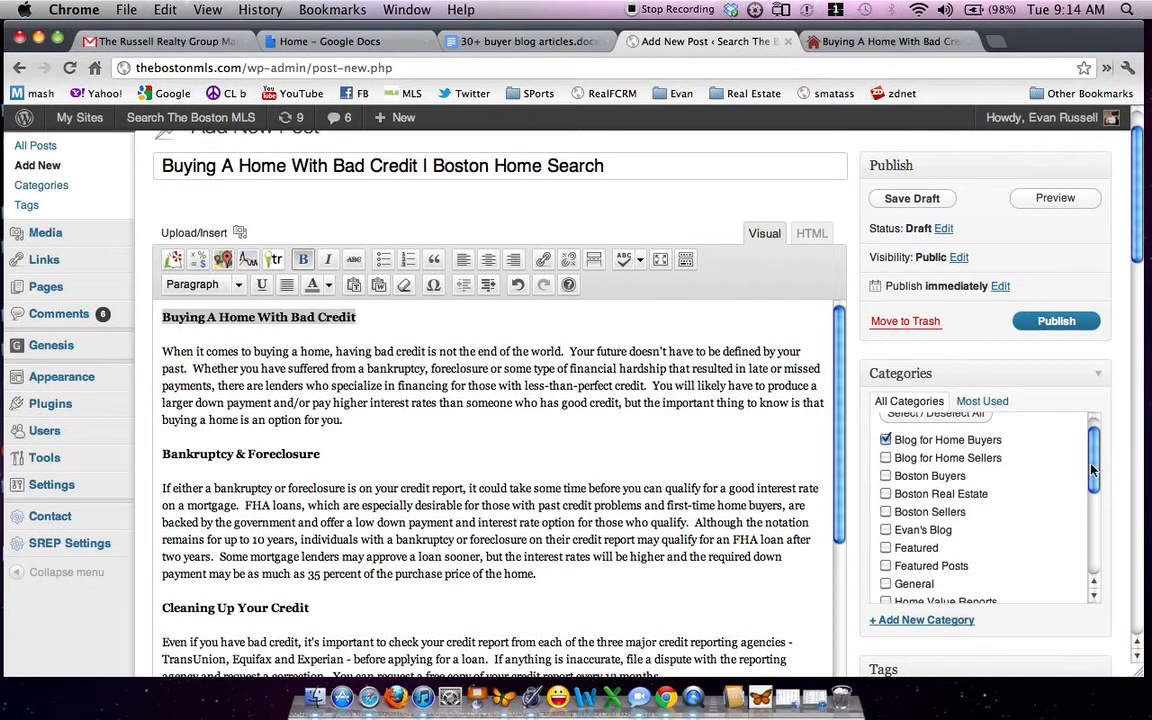
mouse_move(1092, 465)
mouse_down()
mouse_move(1096, 497)
mouse_move(1095, 453)
mouse_up()
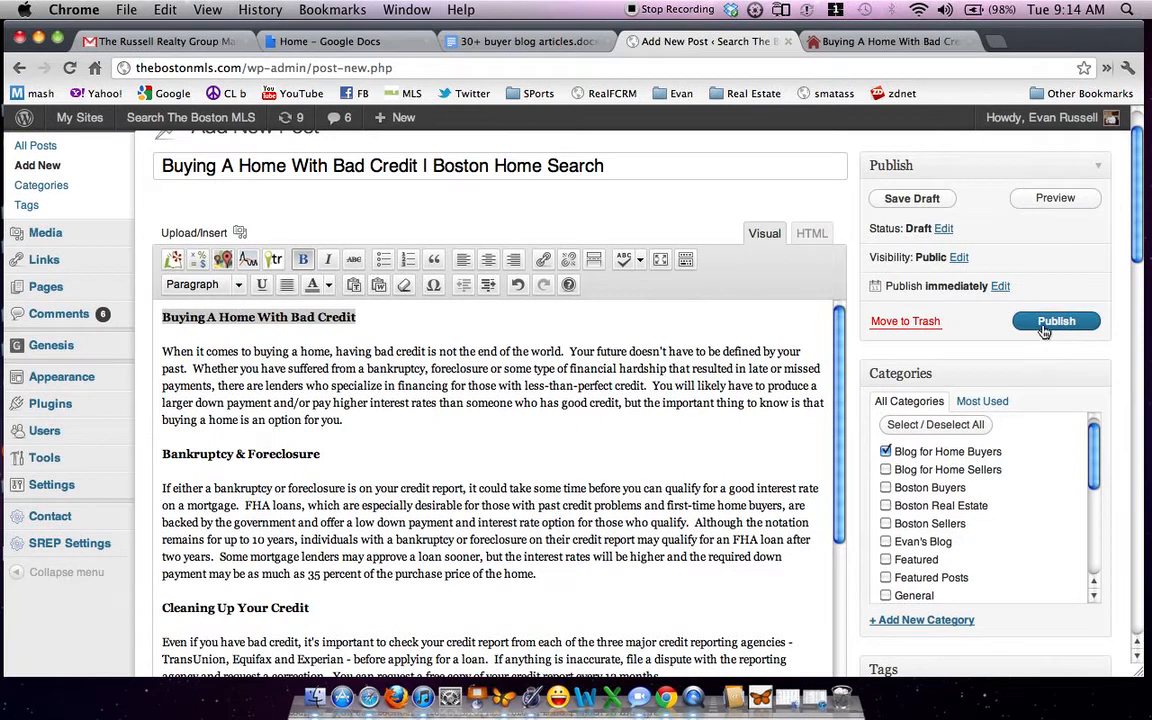
drag(1137, 252, 1116, 67)
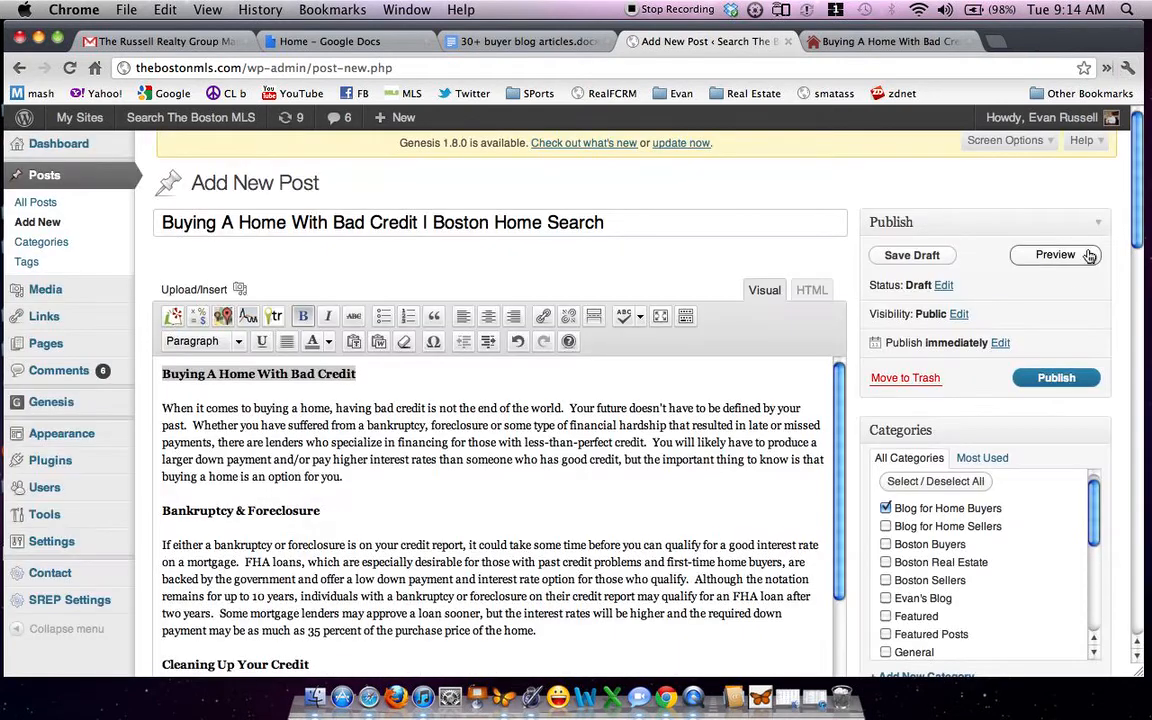
click(1043, 377)
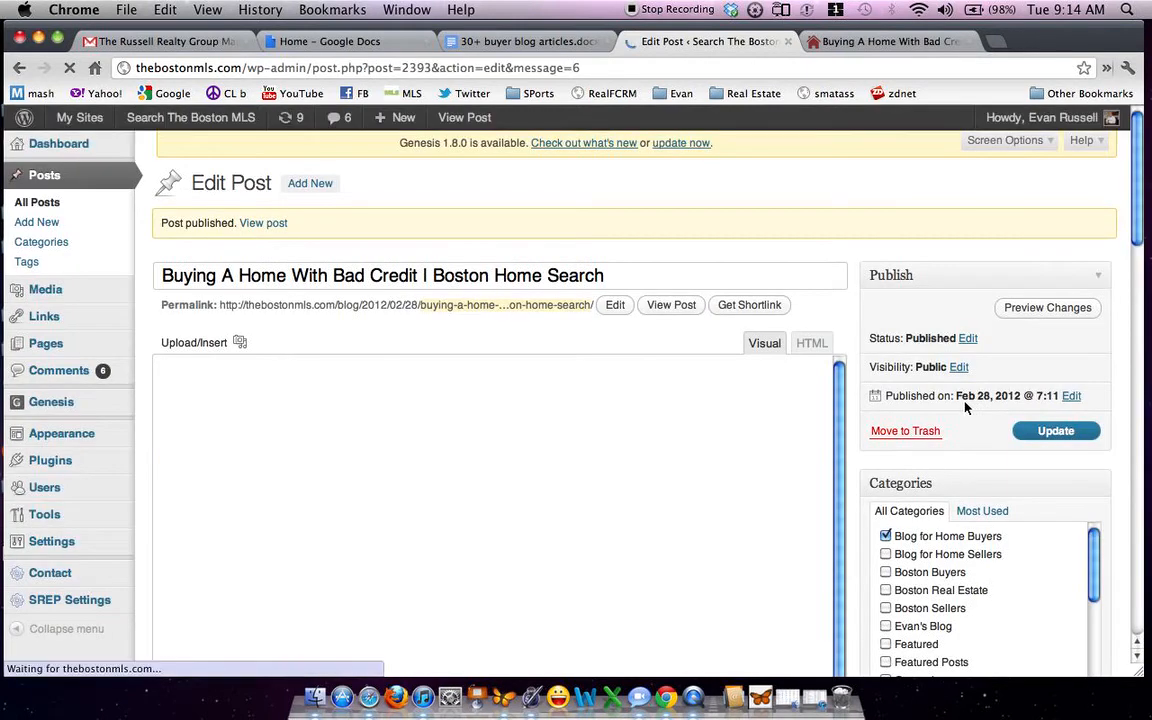
Check the live site's Blog for Home Buyers page for the newly published post.
click(843, 44)
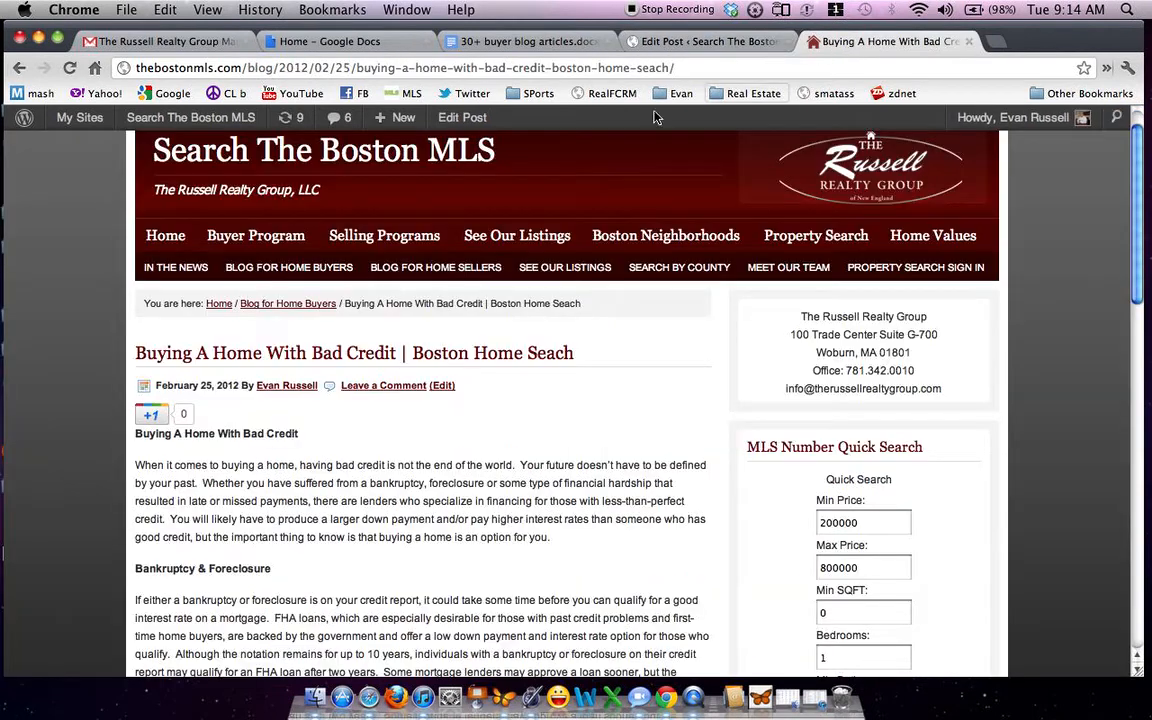
click(281, 276)
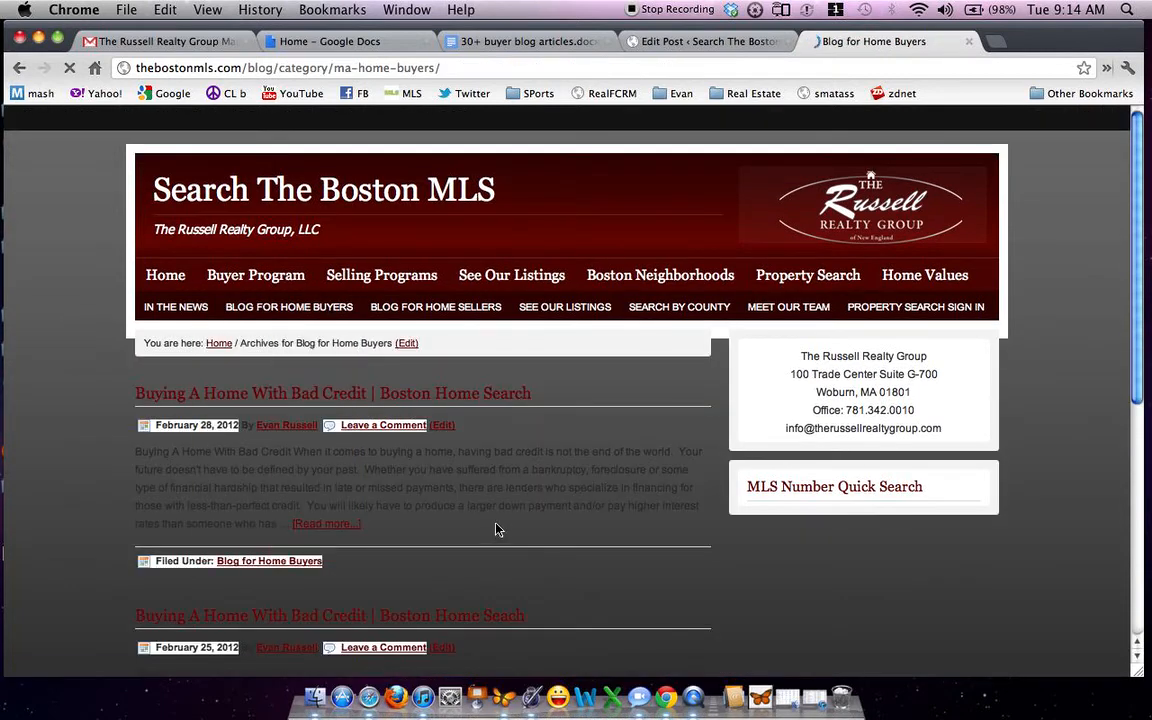
scroll(497, 530, down, 4)
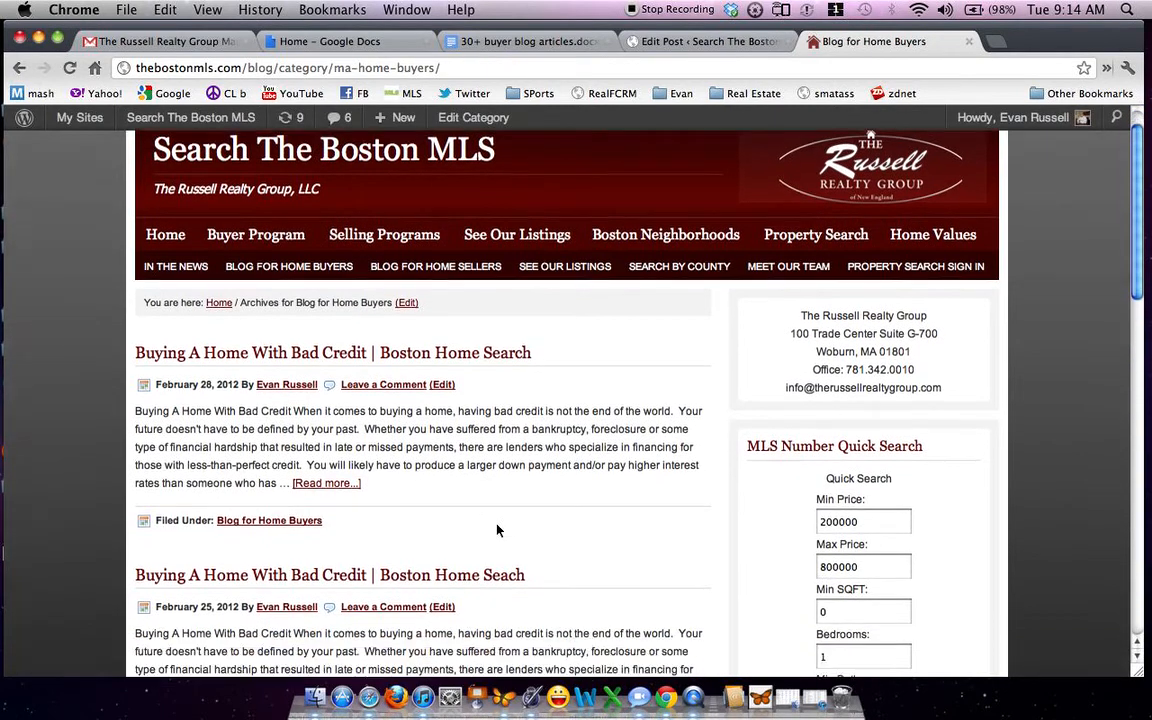
Return to the WordPress admin, list all posts and move the newest "Buying A Home With Bad Credit | Boston Home Search" post to the trash.
click(705, 44)
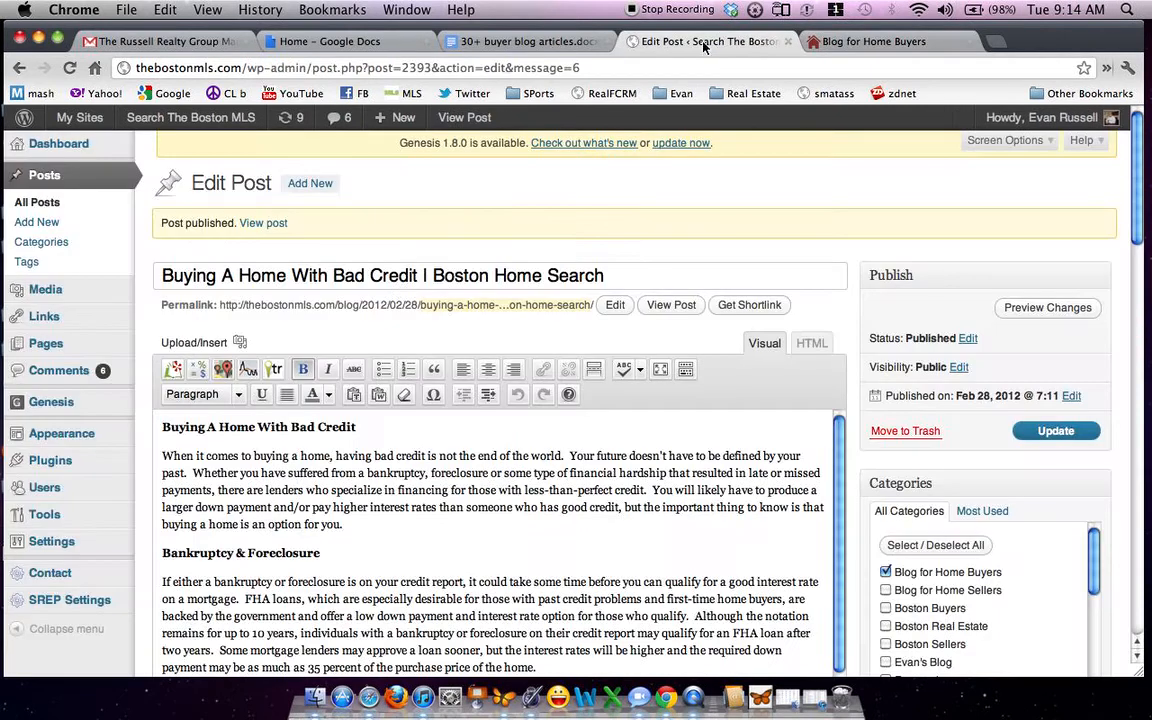
click(55, 205)
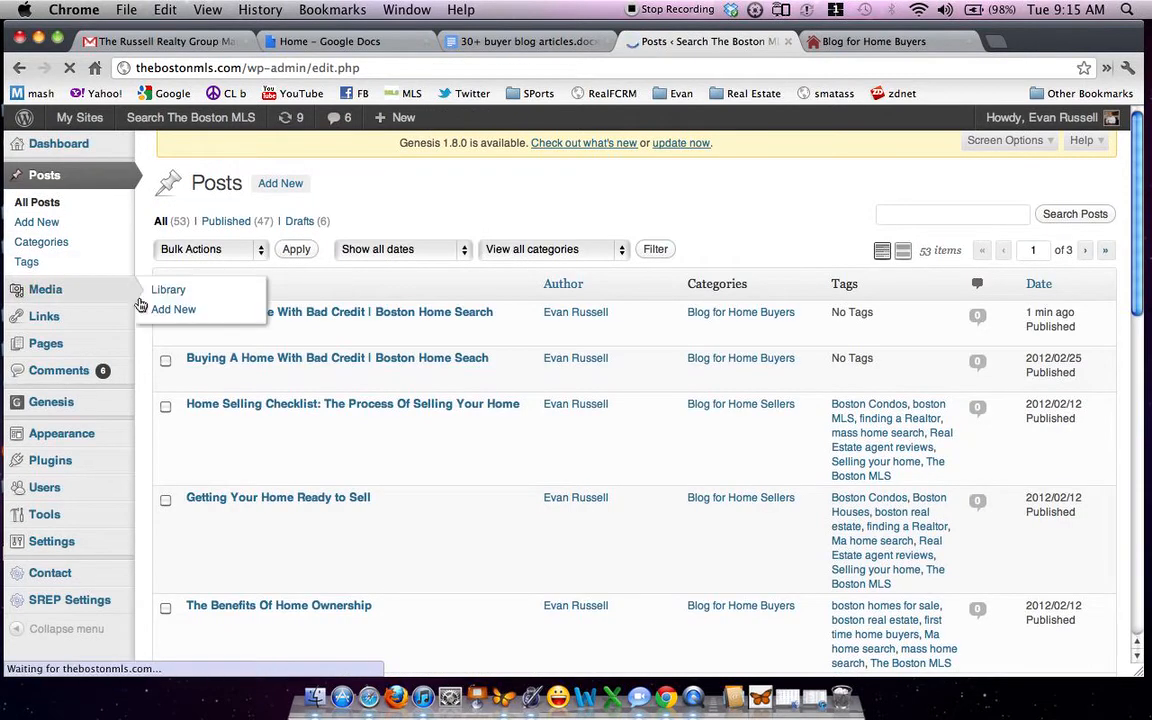
mouse_move(236, 366)
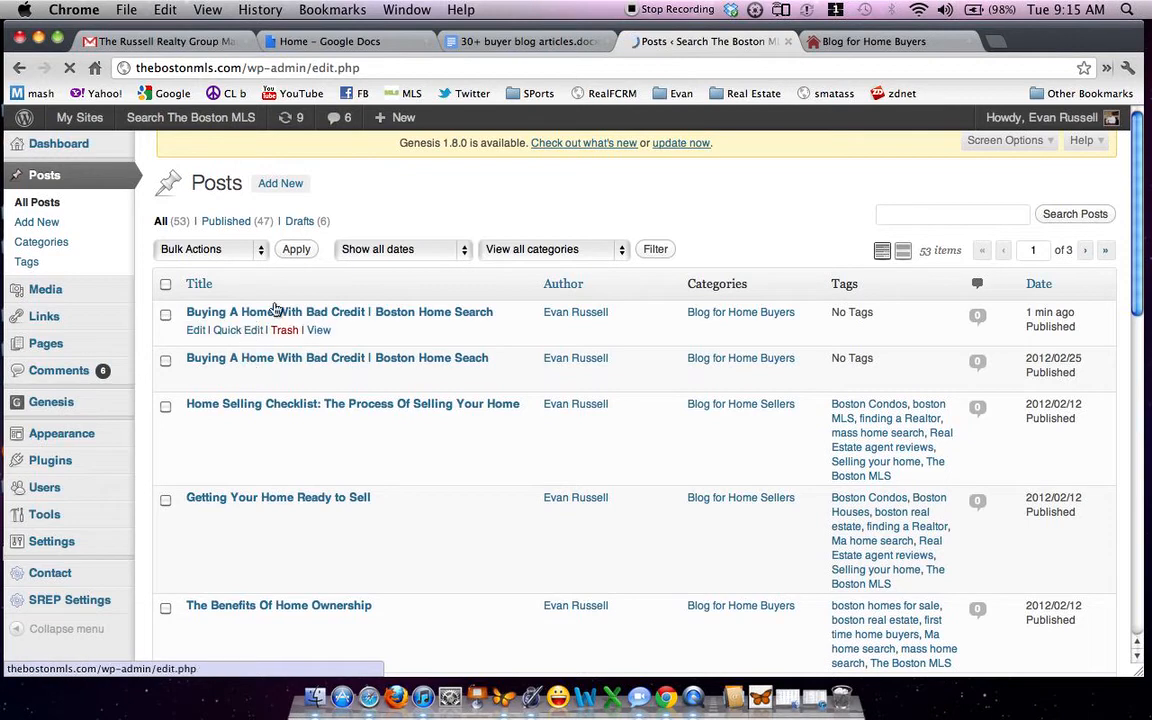
click(275, 372)
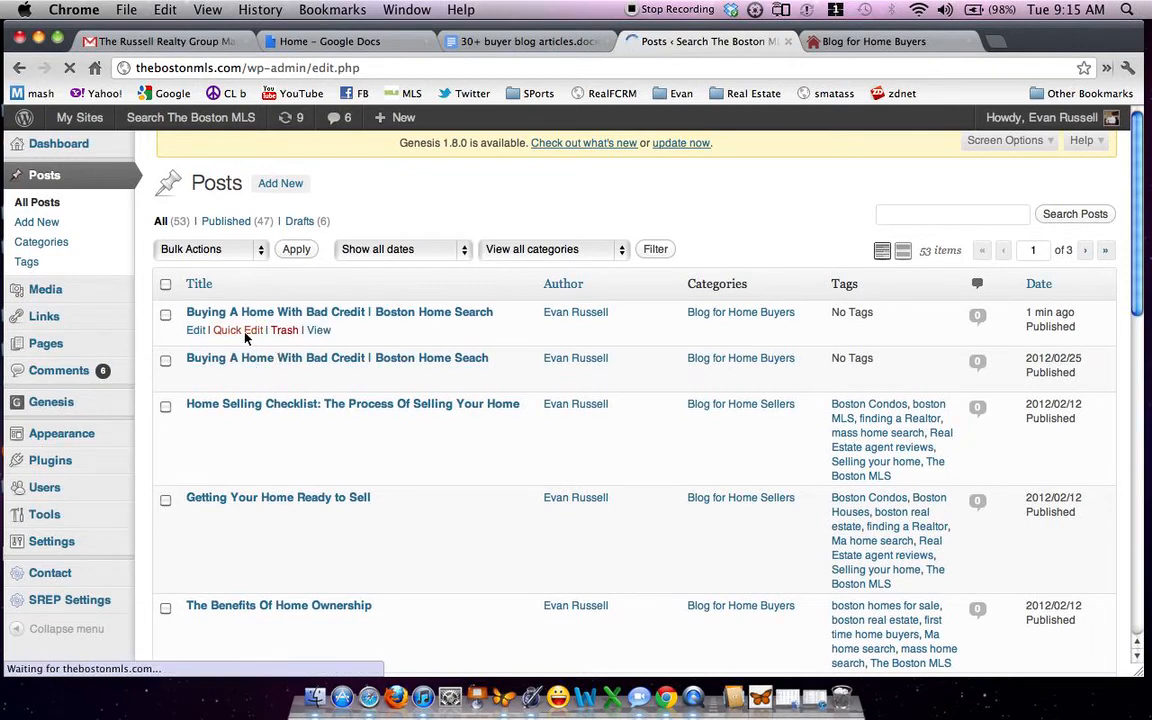
click(166, 314)
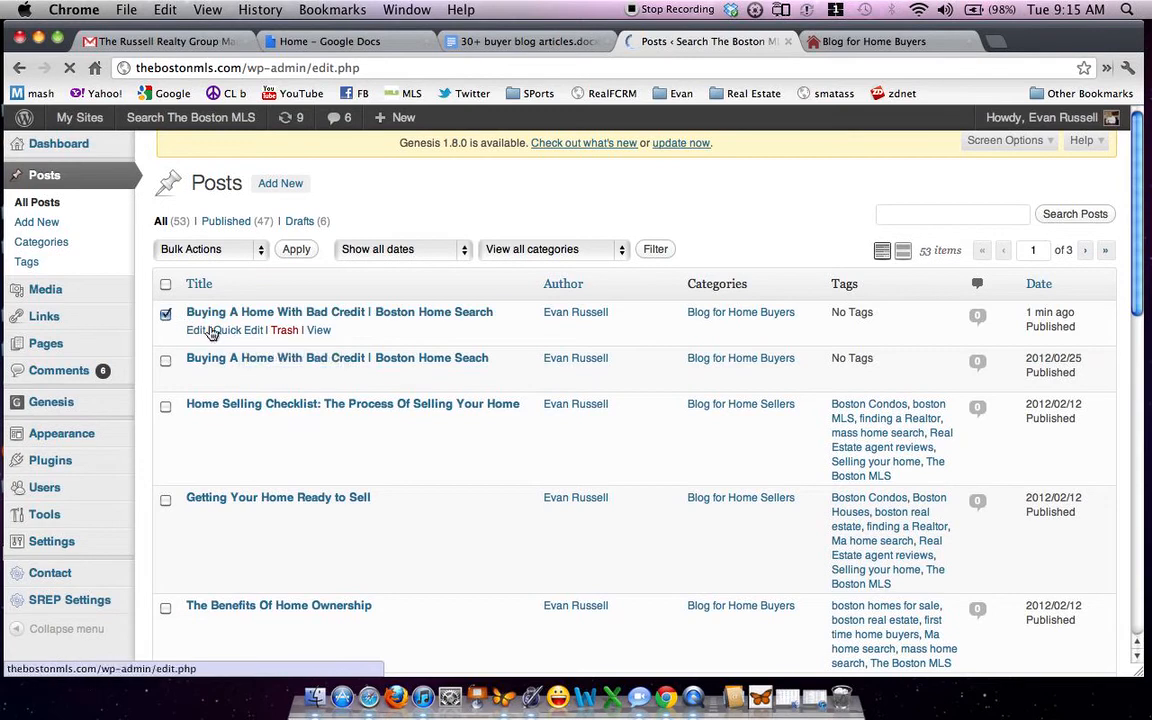
click(283, 330)
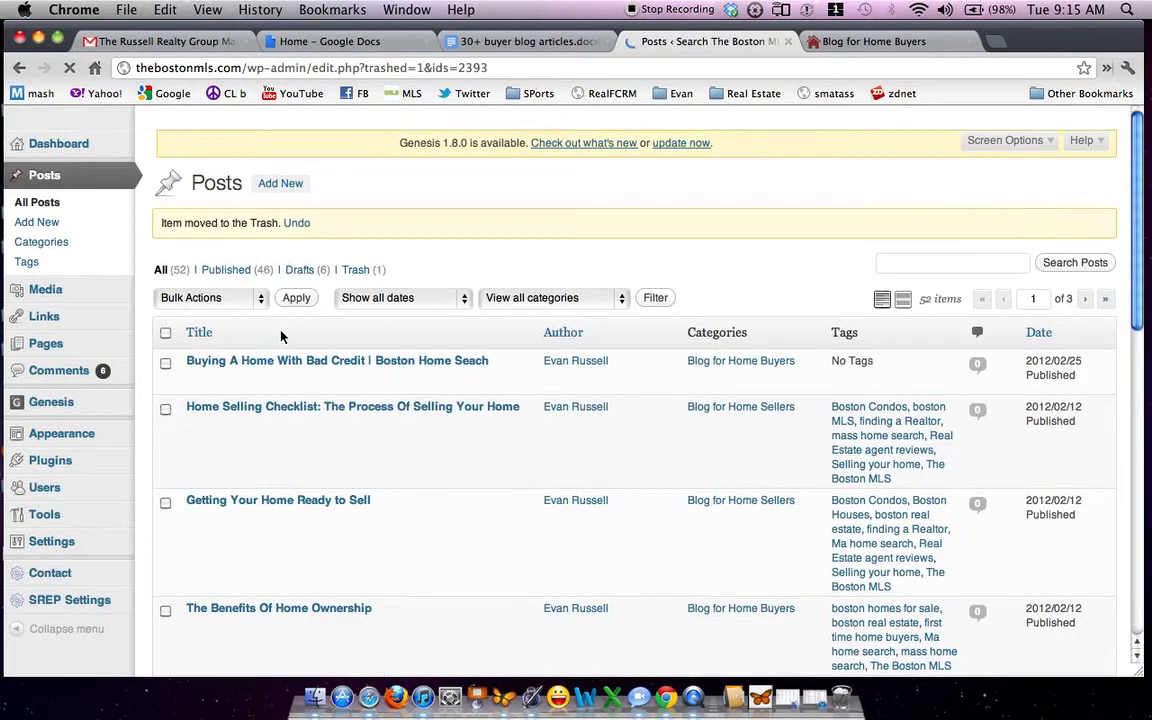
Start another new post, and copy the entire "Buying Verses Renting A Home" article from the Google Docs document "30+ buyer blog articles.docx".
click(281, 184)
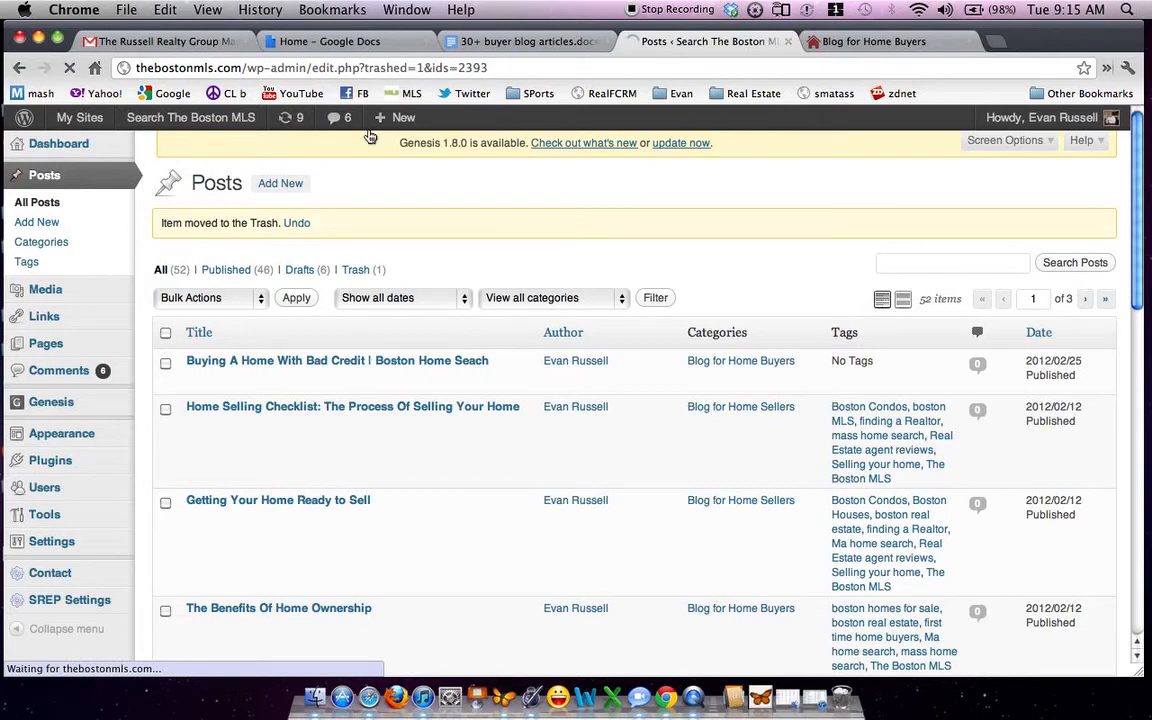
click(466, 43)
click(478, 355)
scroll(480, 355, down, 1)
scroll(480, 355, down, 5)
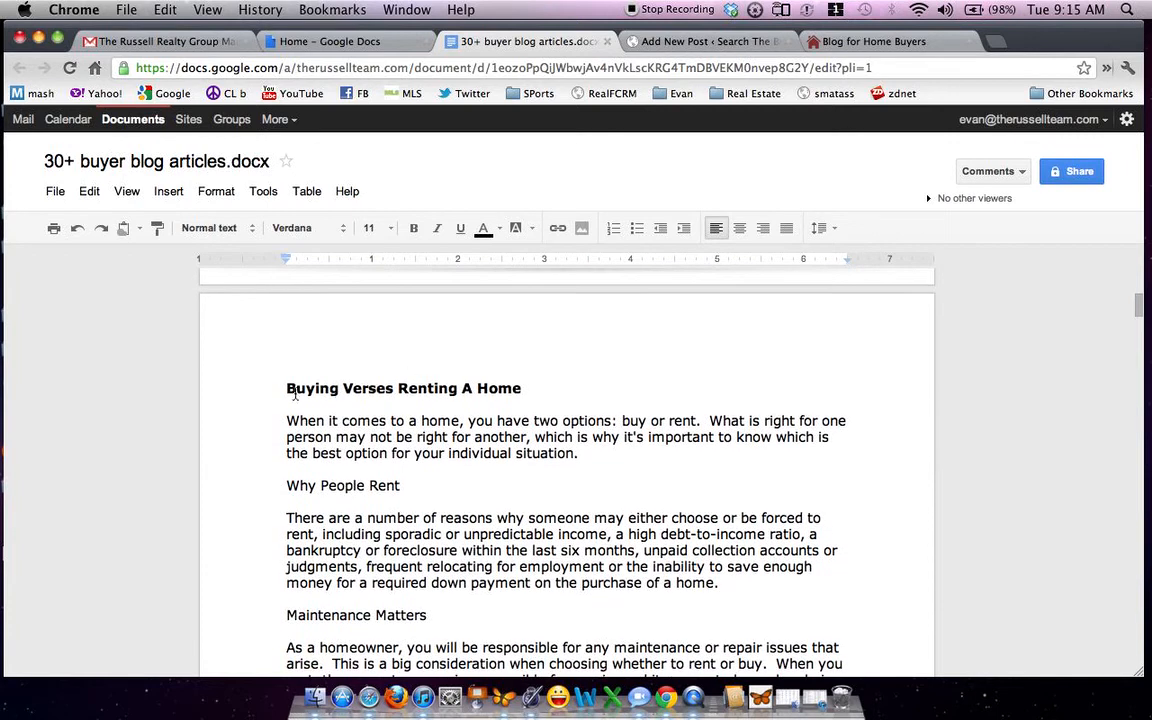
drag(287, 388, 624, 396)
scroll(588, 464, up, 2)
scroll(606, 430, up, 2)
drag(707, 348, 766, 318)
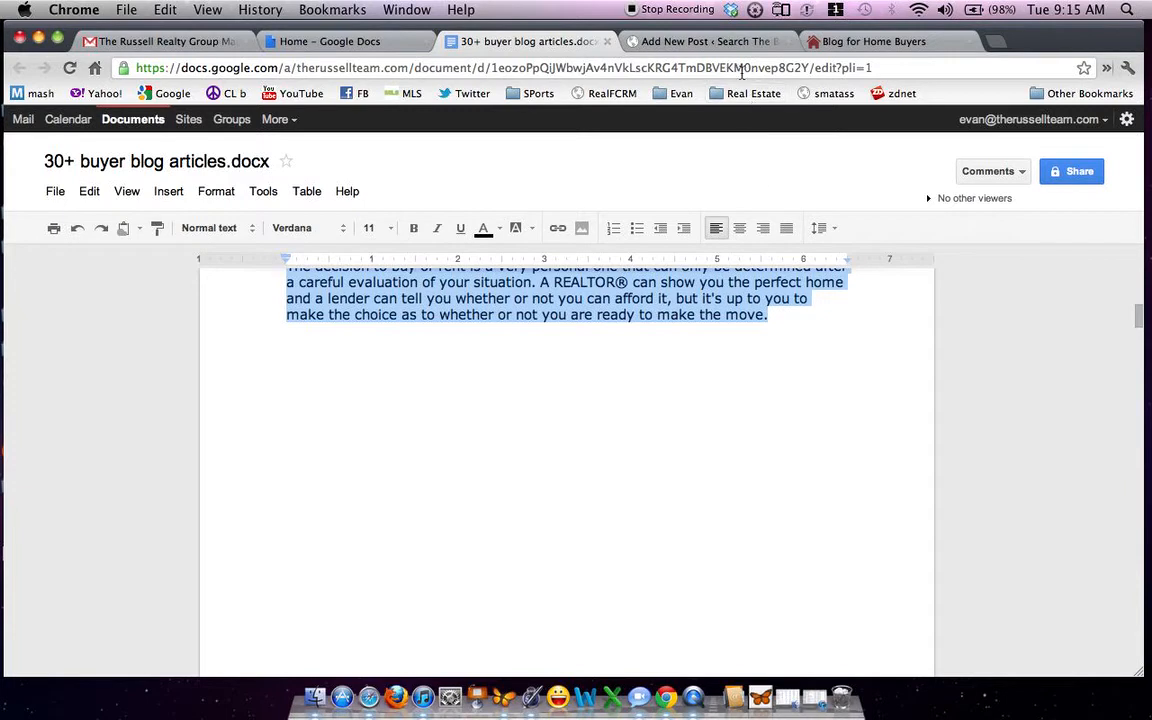
Switch back to the new WordPress post, paste the copied article into its body and remove the bold formatting from all of it.
click(712, 42)
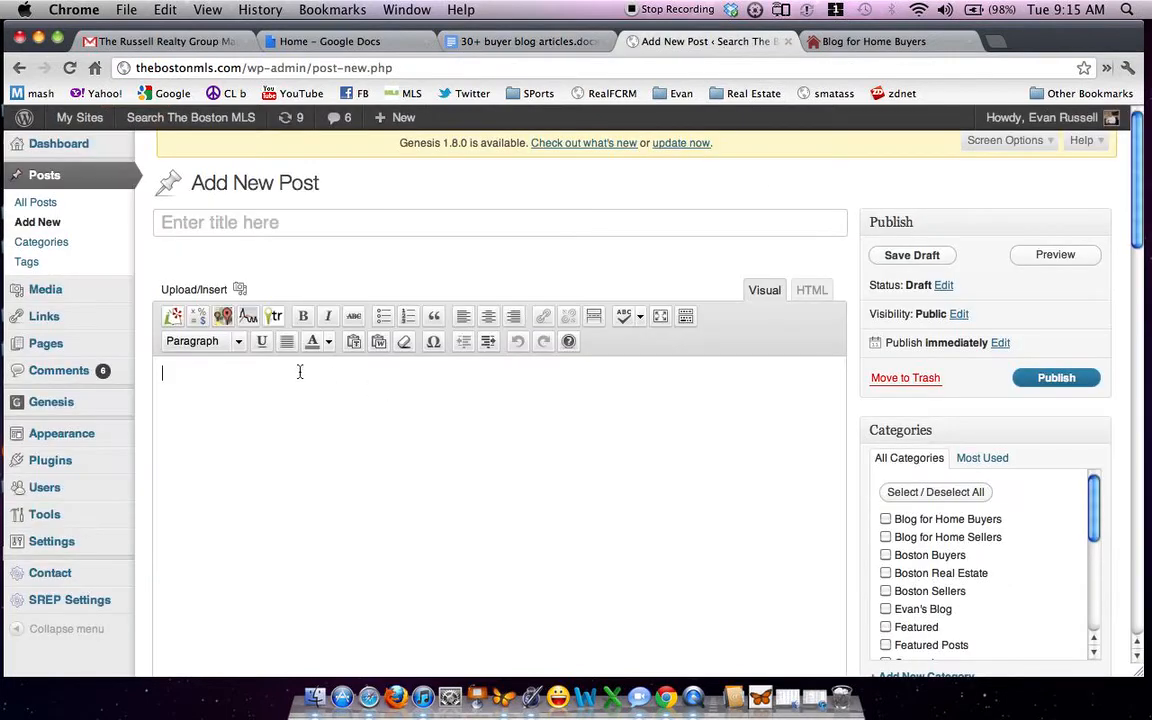
key(super+v)
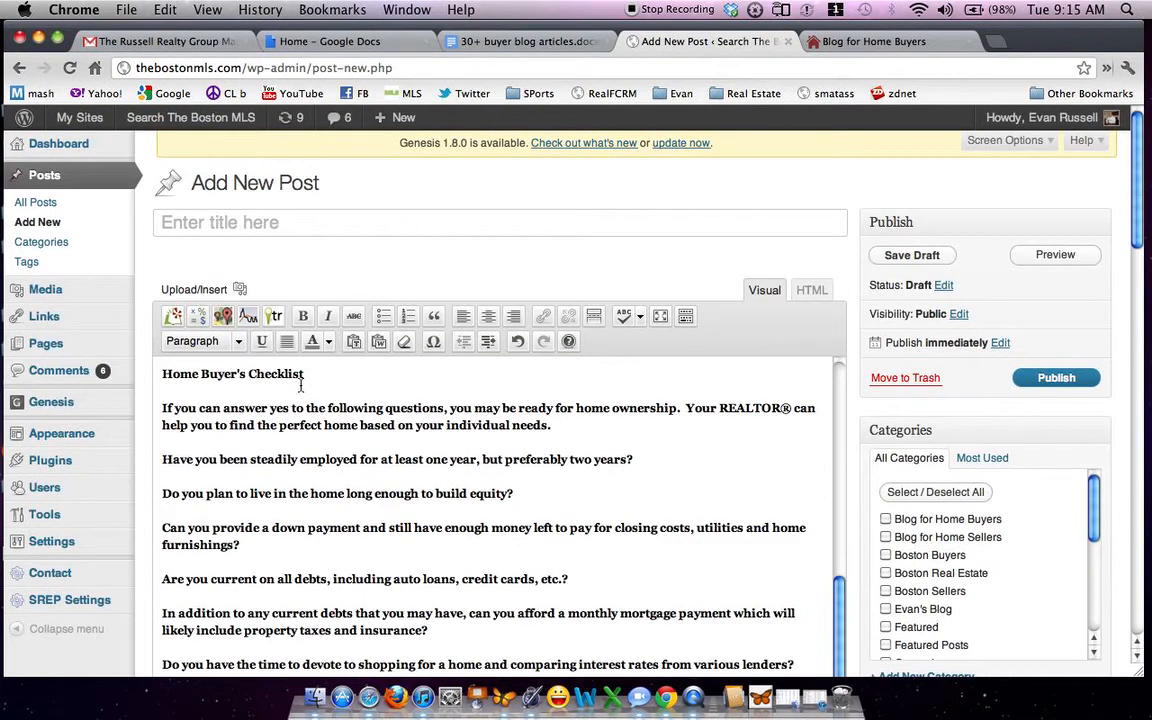
key(super+a)
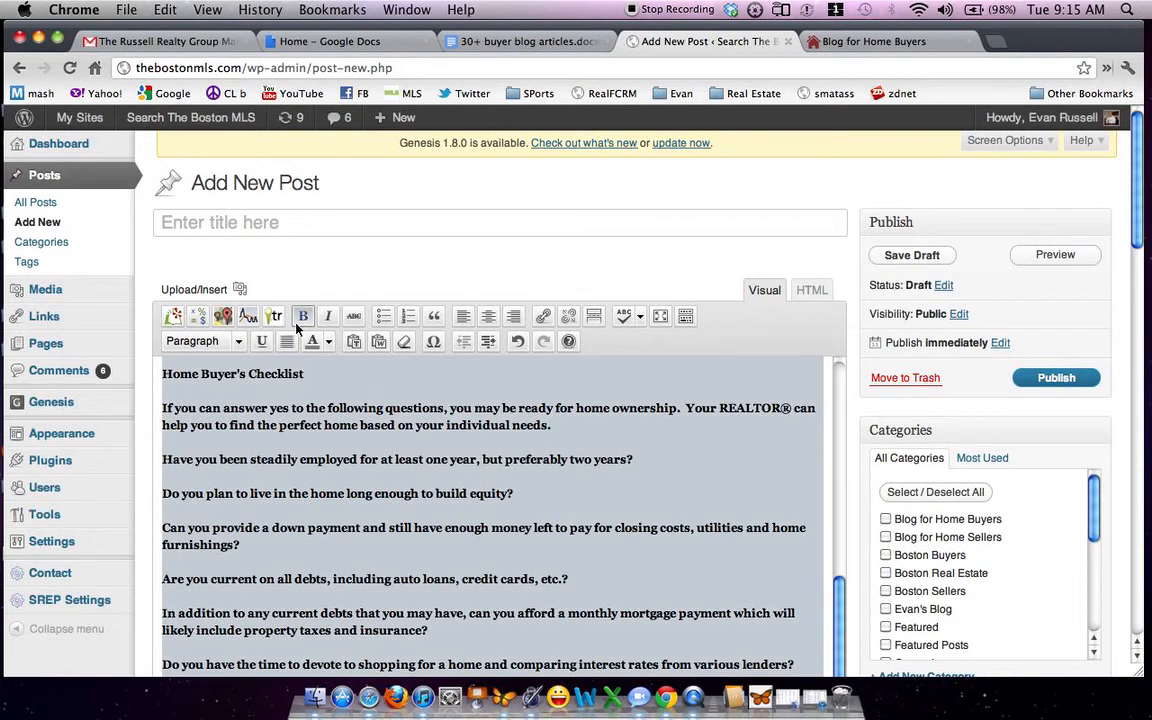
click(302, 325)
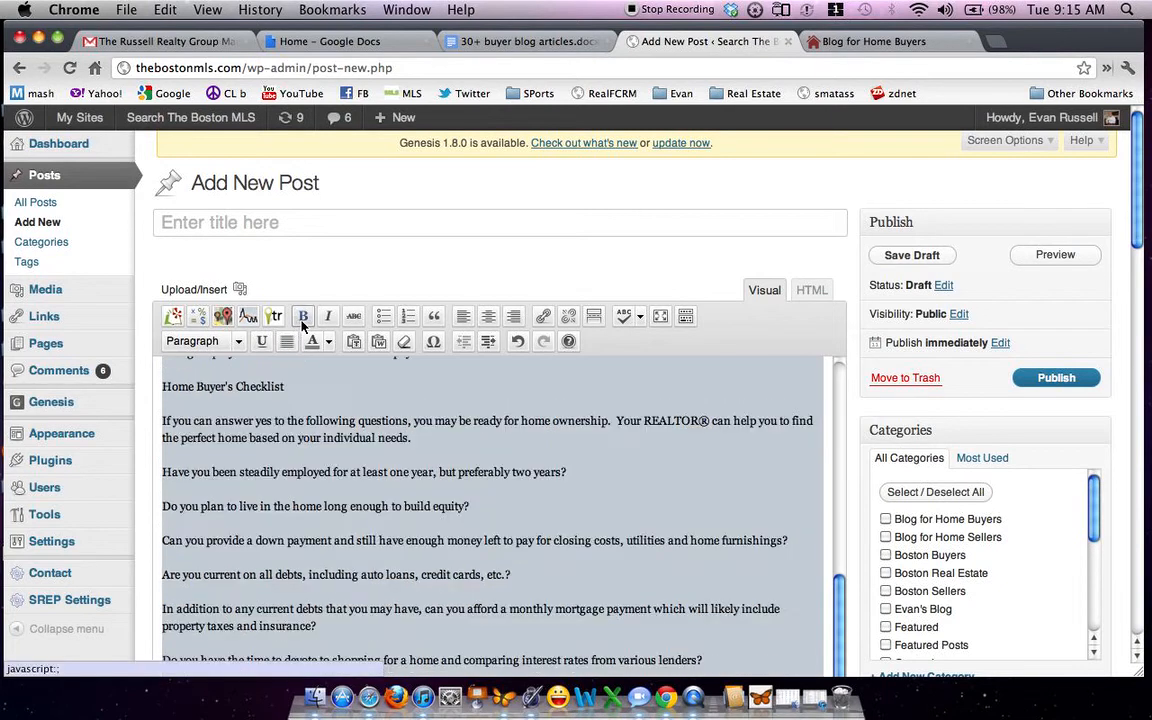
Deselect the pasted text and read through the article's later sections, from "Maintenance Matters" to the closing paragraph.
click(298, 385)
scroll(298, 387, up, 5)
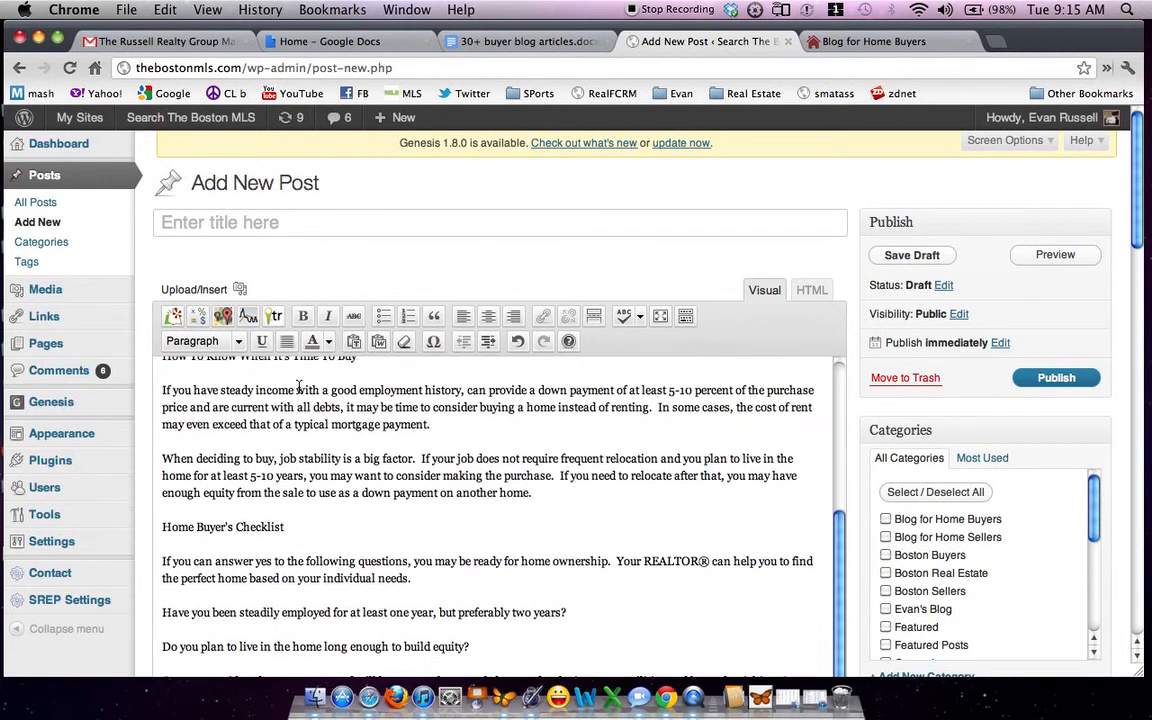
scroll(298, 387, down, 3)
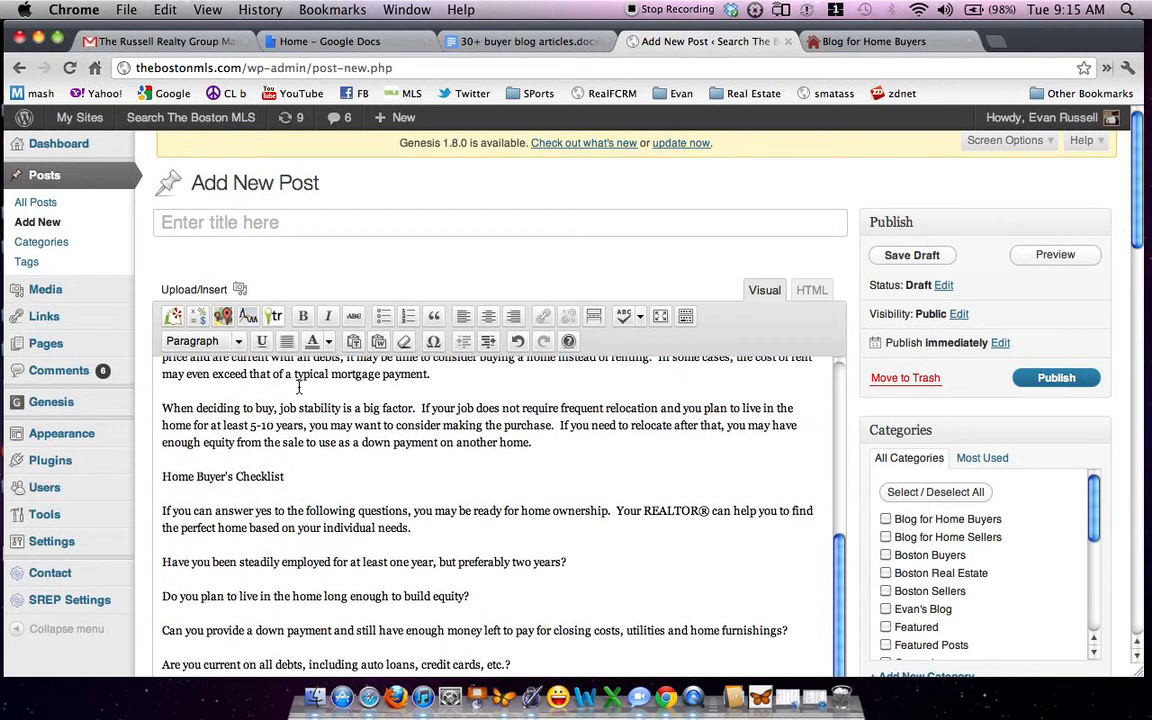
scroll(298, 388, up, 8)
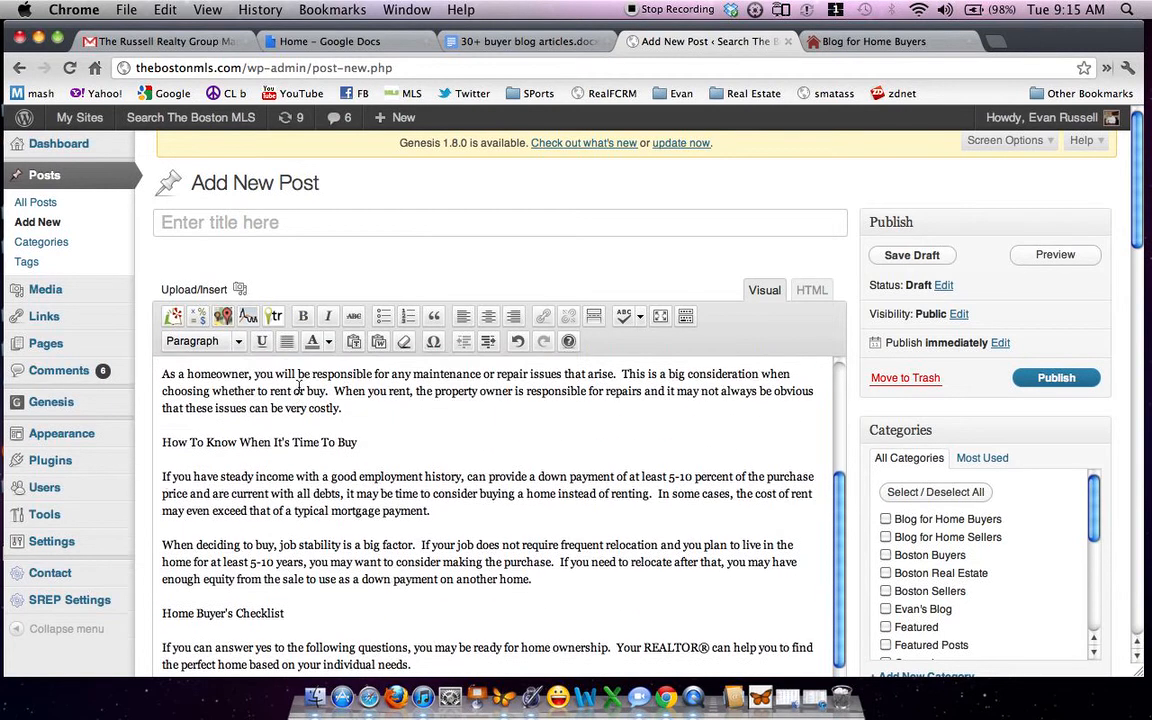
scroll(298, 387, down, 5)
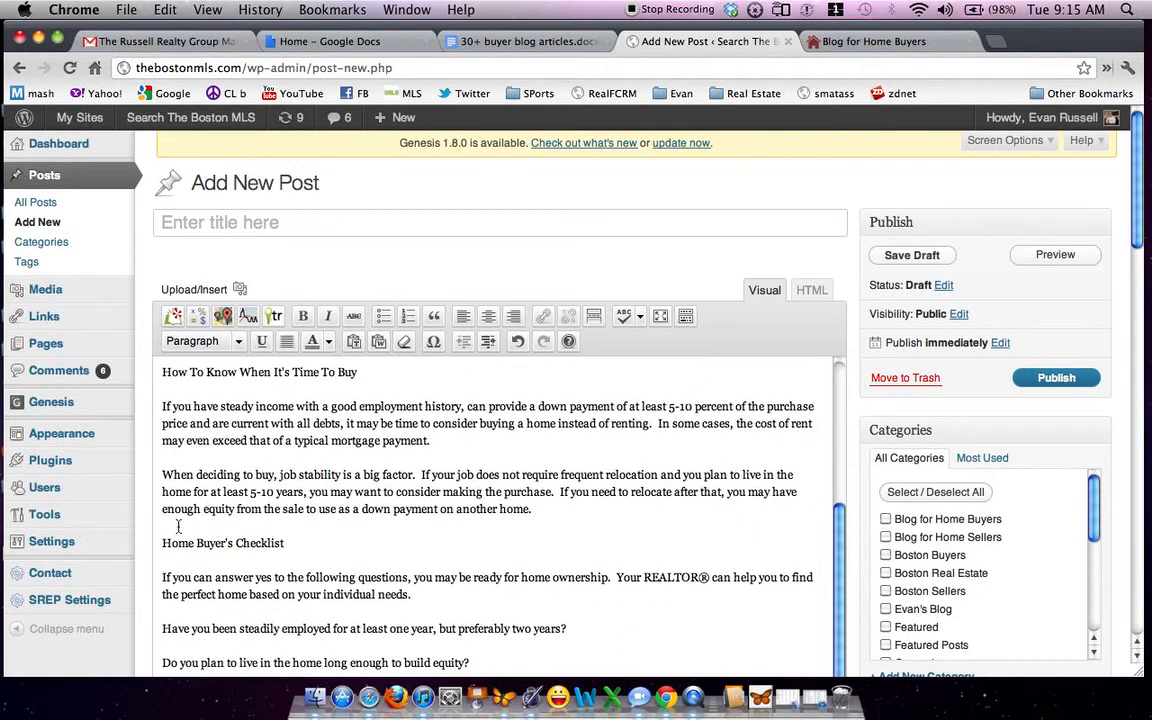
scroll(165, 474, down, 5)
scroll(176, 528, down, 3)
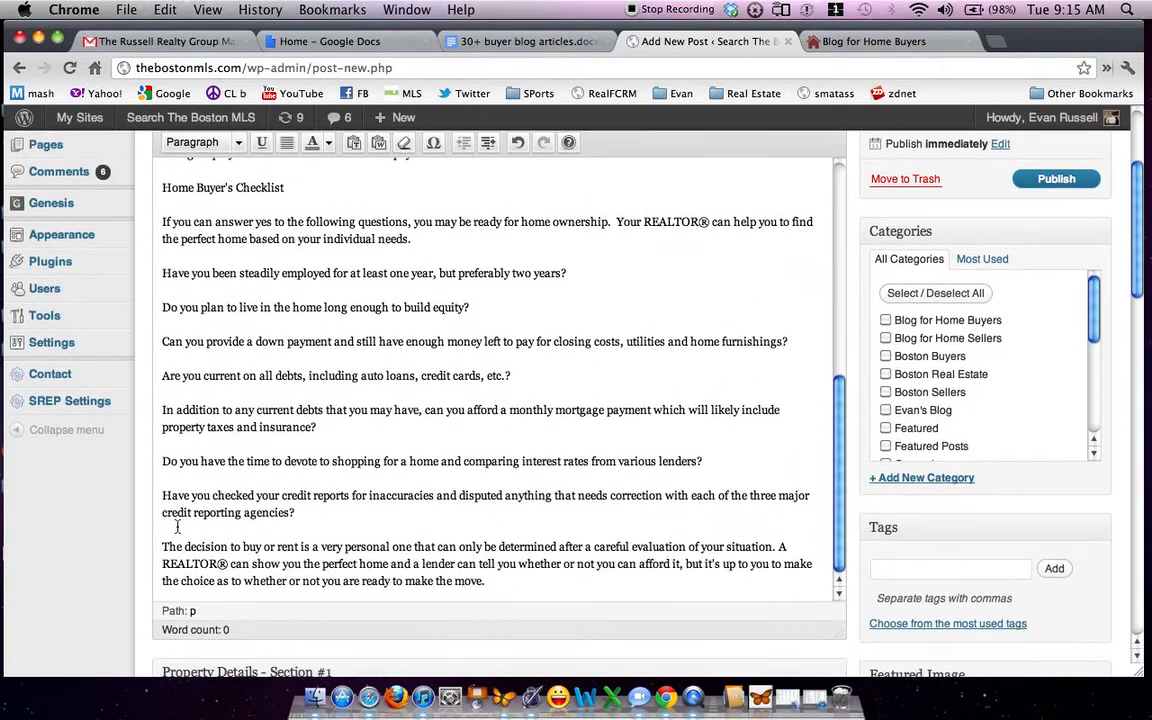
scroll(175, 420, up, 5)
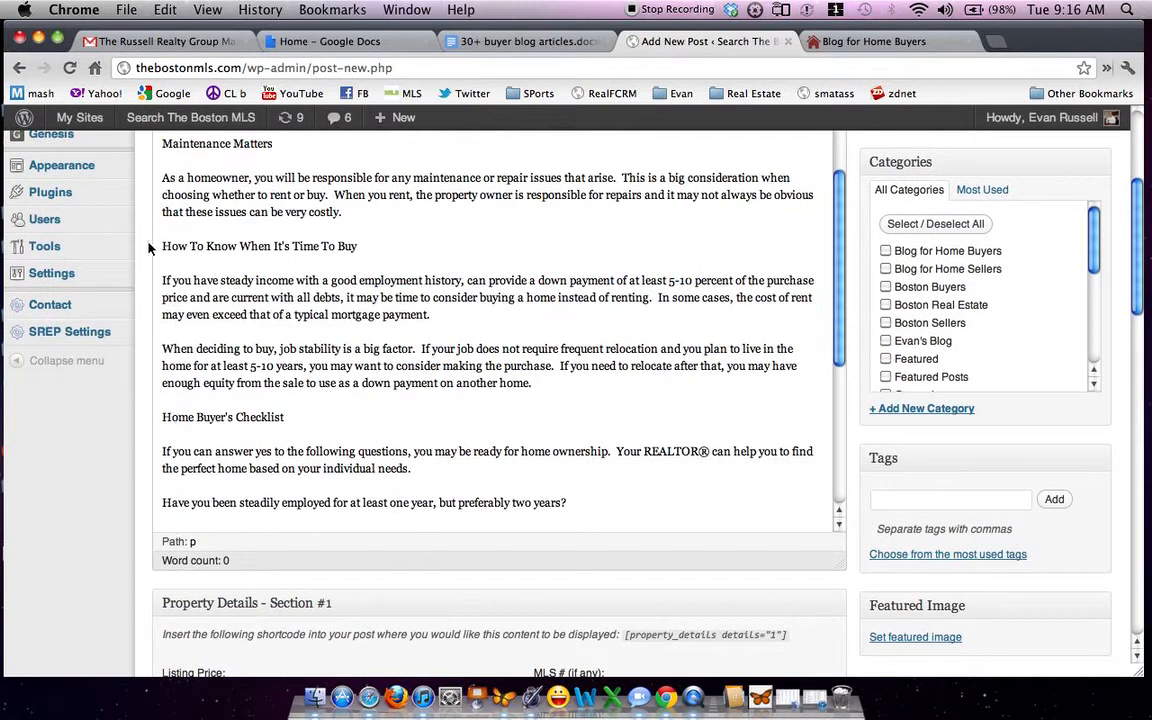
Delete the article text from "How To Know When It's Time To Buy" to the end of the post.
drag(162, 246, 379, 631)
key(BackSpace)
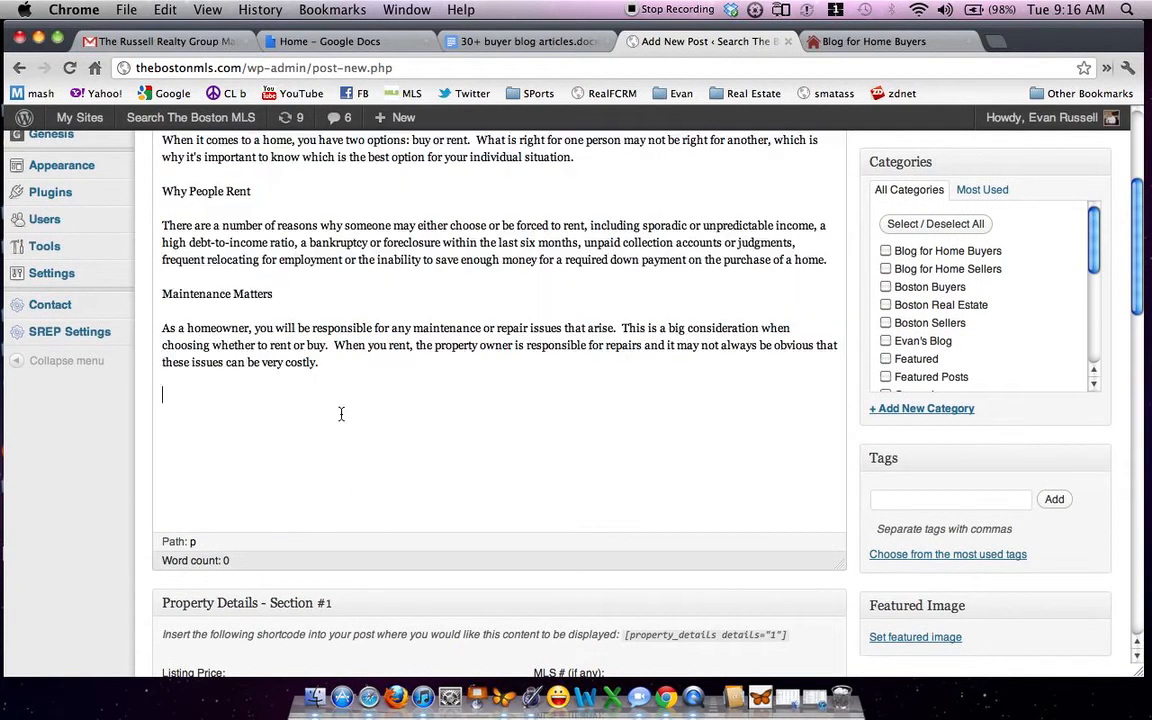
scroll(342, 393, up, 4)
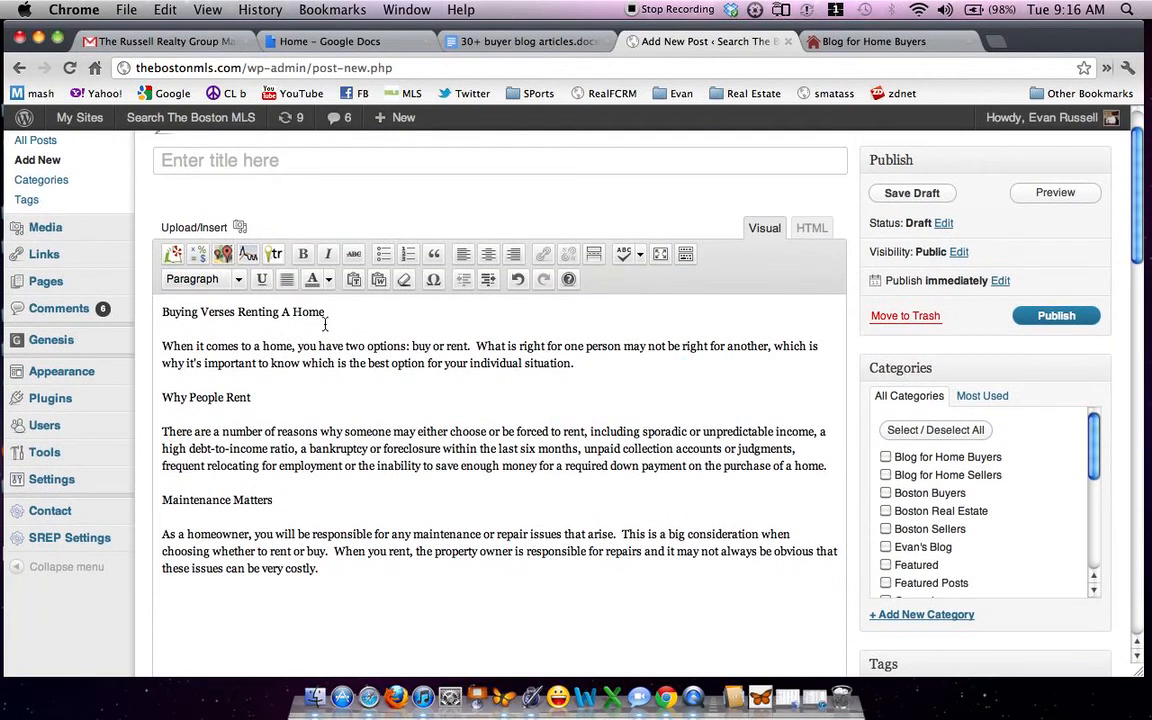
drag(327, 314, 165, 304)
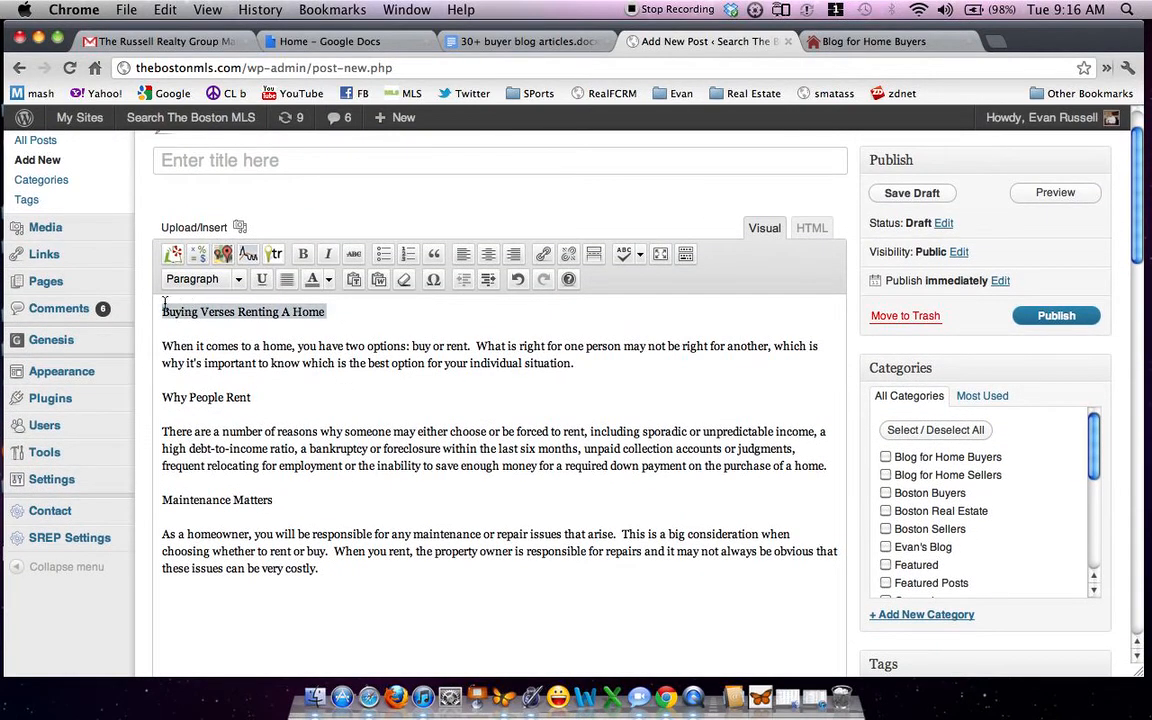
Check the source article in the Google Docs document, return to the WordPress post and undo the deletion of its last sections.
click(499, 48)
scroll(466, 370, up, 5)
scroll(466, 370, up, 15)
scroll(466, 370, up, 6)
scroll(466, 370, down, 3)
scroll(466, 368, down, 9)
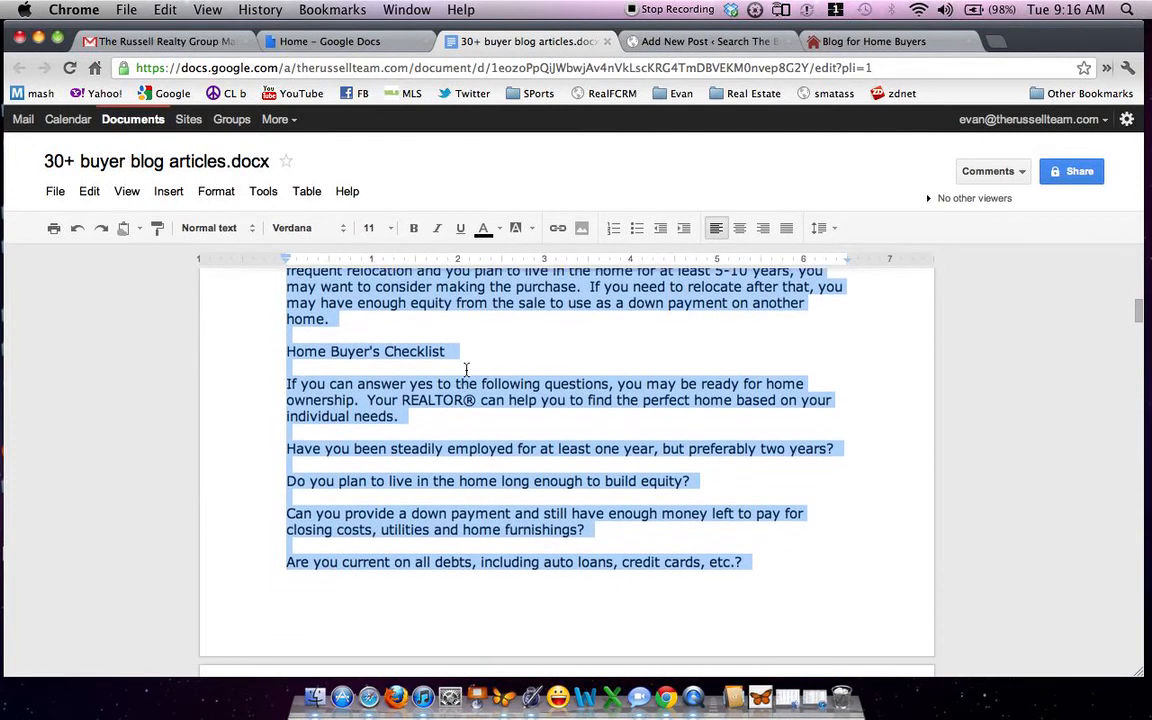
click(656, 45)
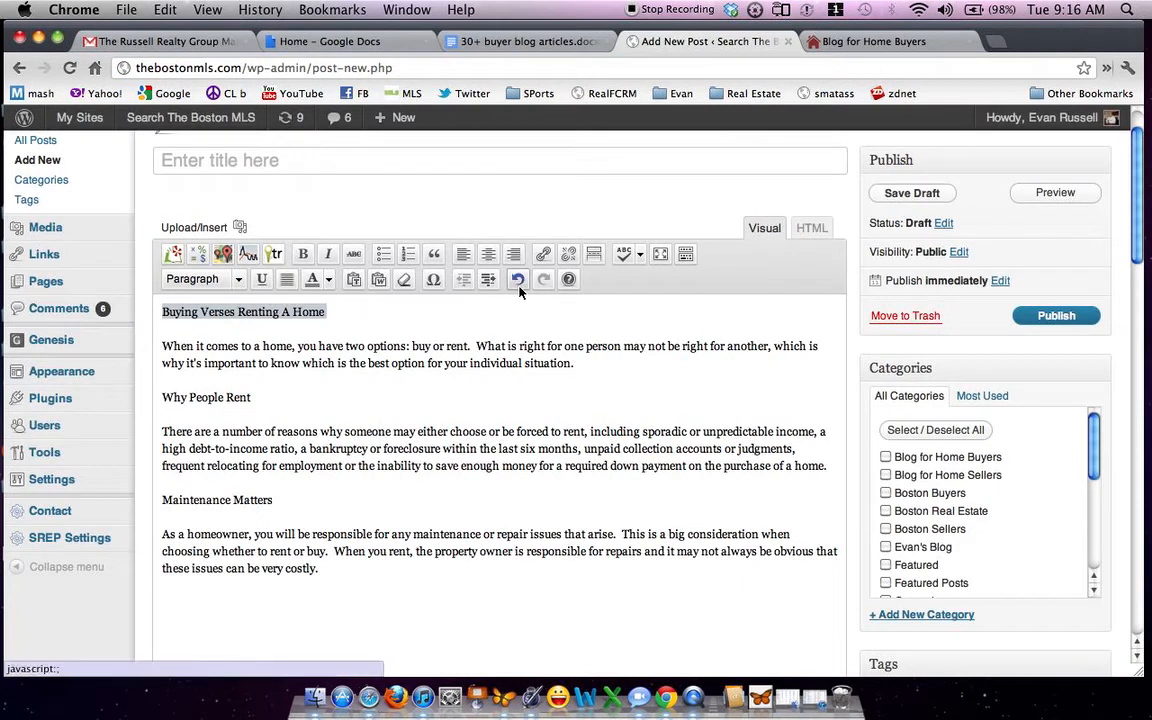
key(ctrl+v)
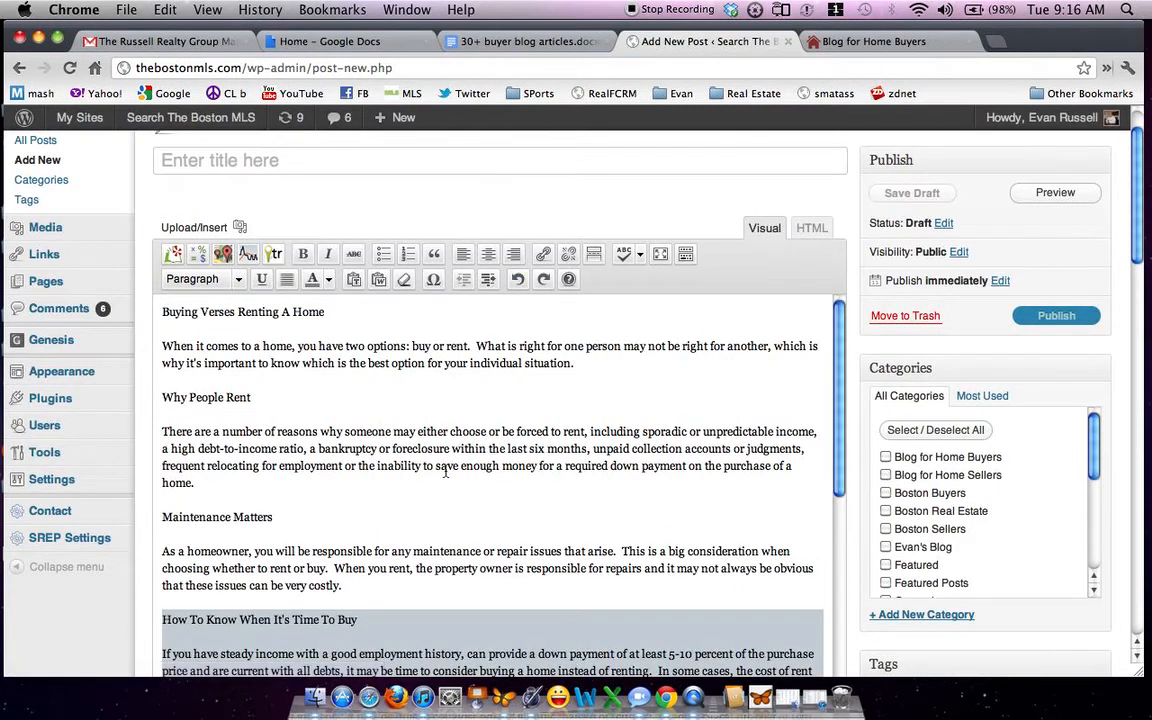
Copy the article's first line, "Buying Verses Renting A Home", into the post title.
click(405, 410)
drag(326, 311, 159, 309)
key(ctrl+c)
click(189, 156)
key(ctrl+v)
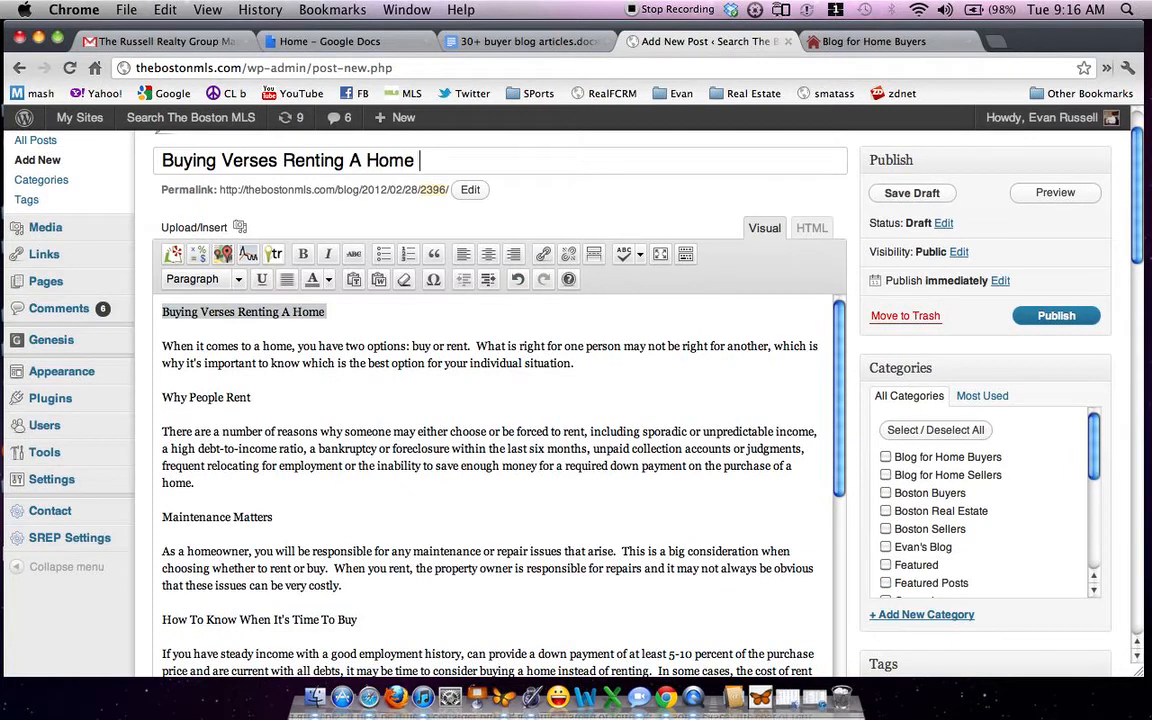
Make the headings "Buying Verses Renting A Home", "Why People Rent" and "Maintenance Matters" bold in the post body.
click(302, 253)
drag(252, 397, 157, 396)
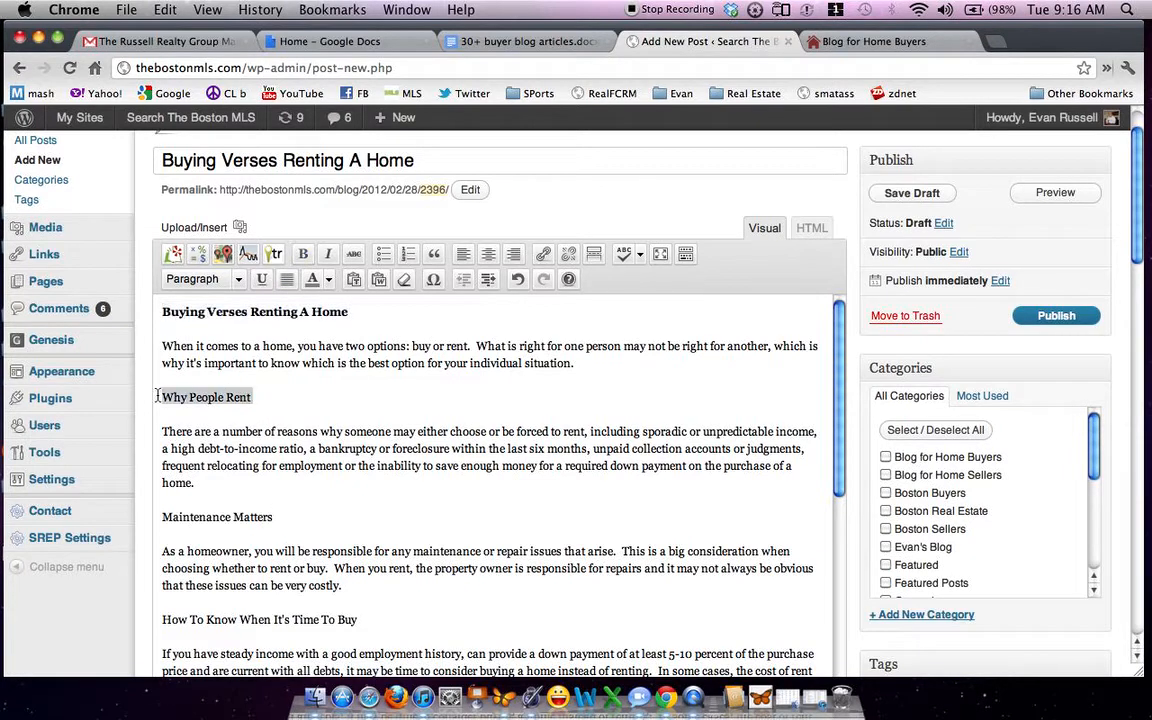
click(302, 253)
drag(275, 516, 164, 513)
click(302, 253)
Make the headings "How To Know When It's Time To Buy" and "Home Buyer's Checklist" bold.
scroll(304, 343, down, 3)
scroll(304, 343, down, 2)
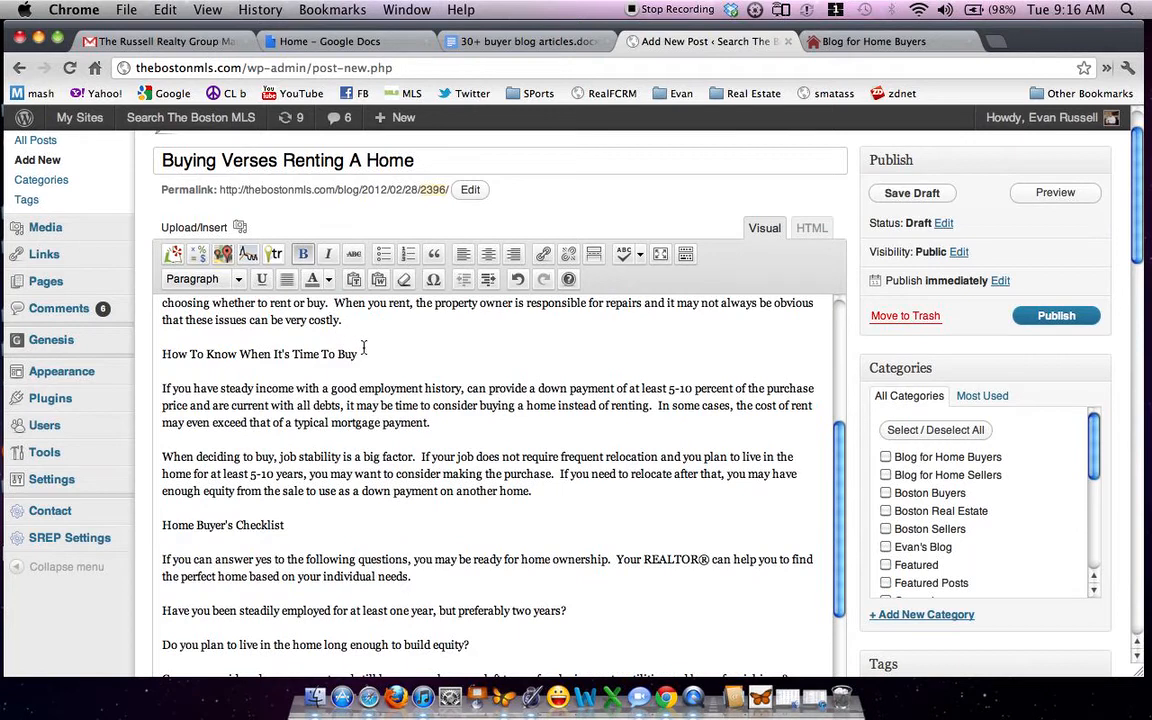
drag(357, 356, 148, 358)
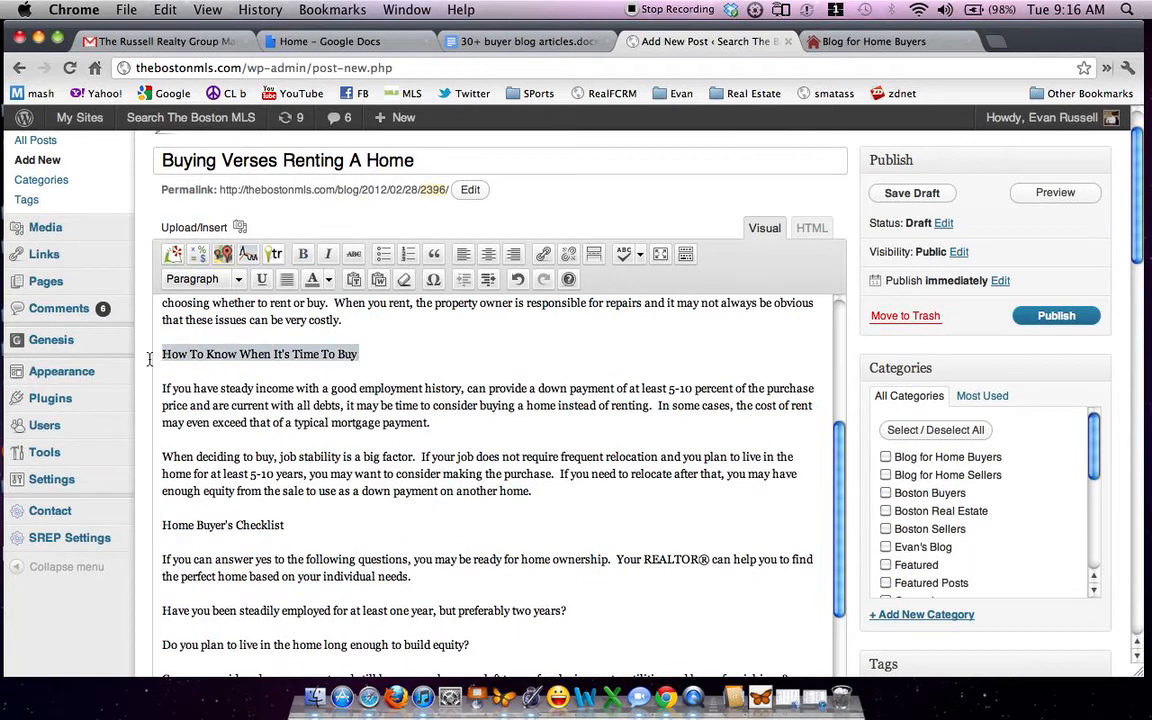
click(302, 253)
click(289, 524)
drag(289, 524, 163, 524)
click(302, 253)
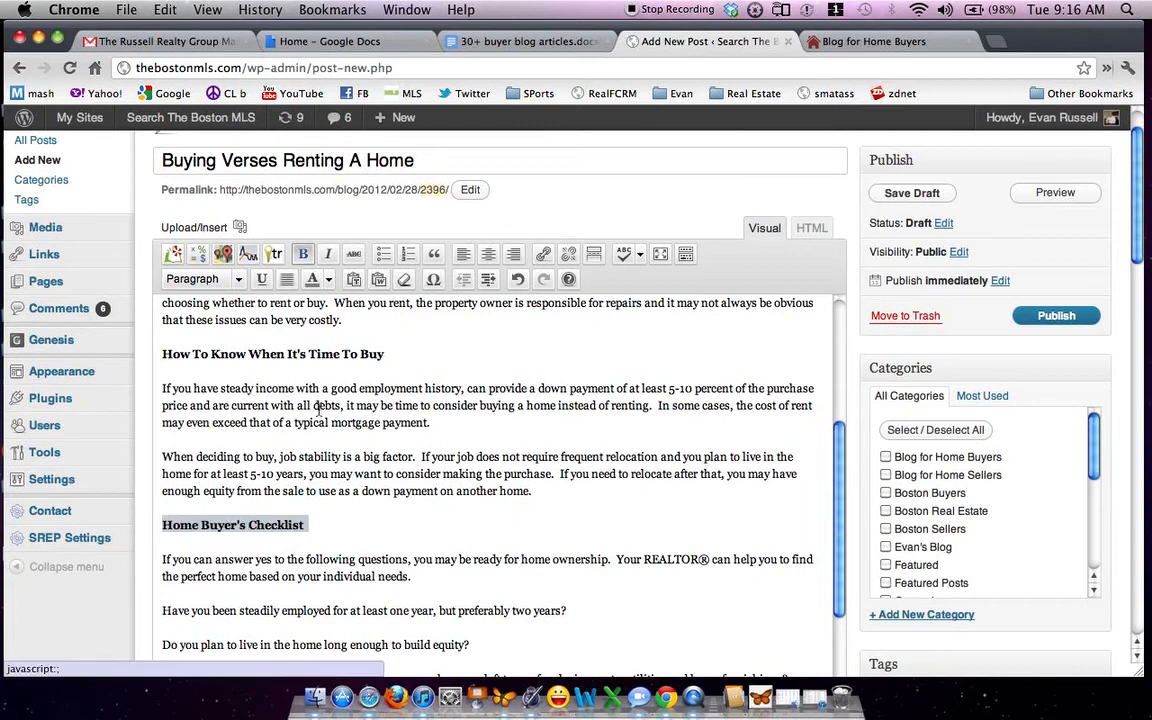
Turn the first four Home Buyer's Checklist questions into a numbered list and remove the empty items between them.
scroll(320, 420, down, 5)
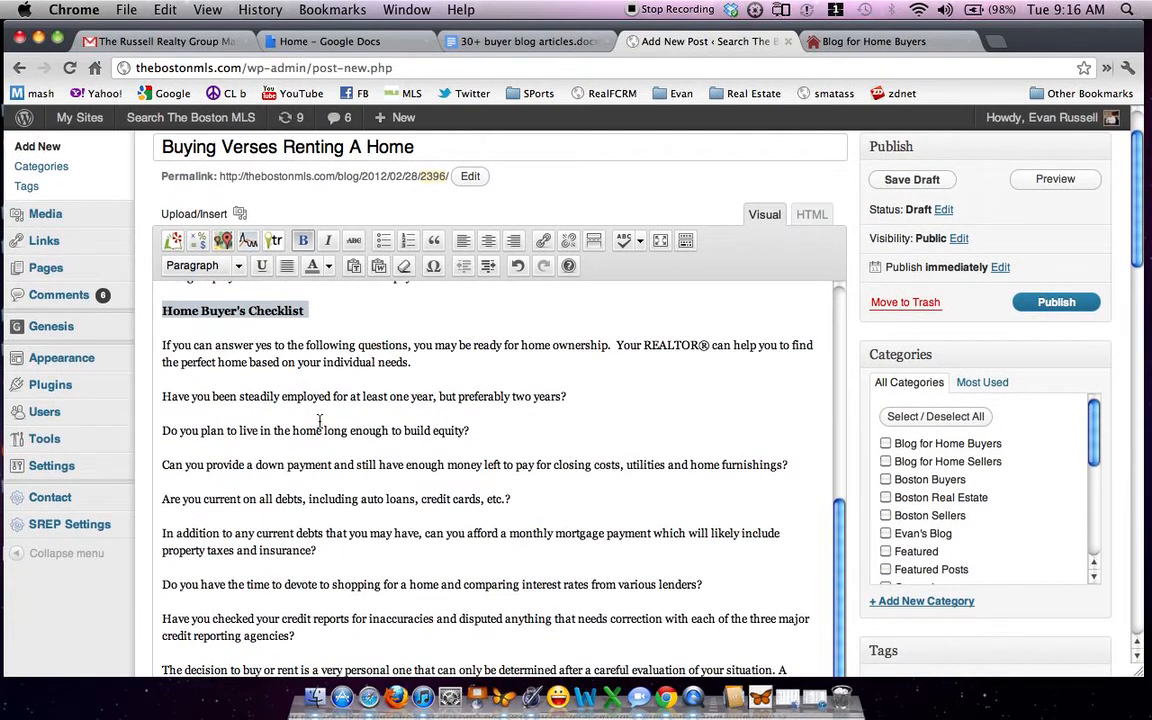
drag(164, 397, 517, 497)
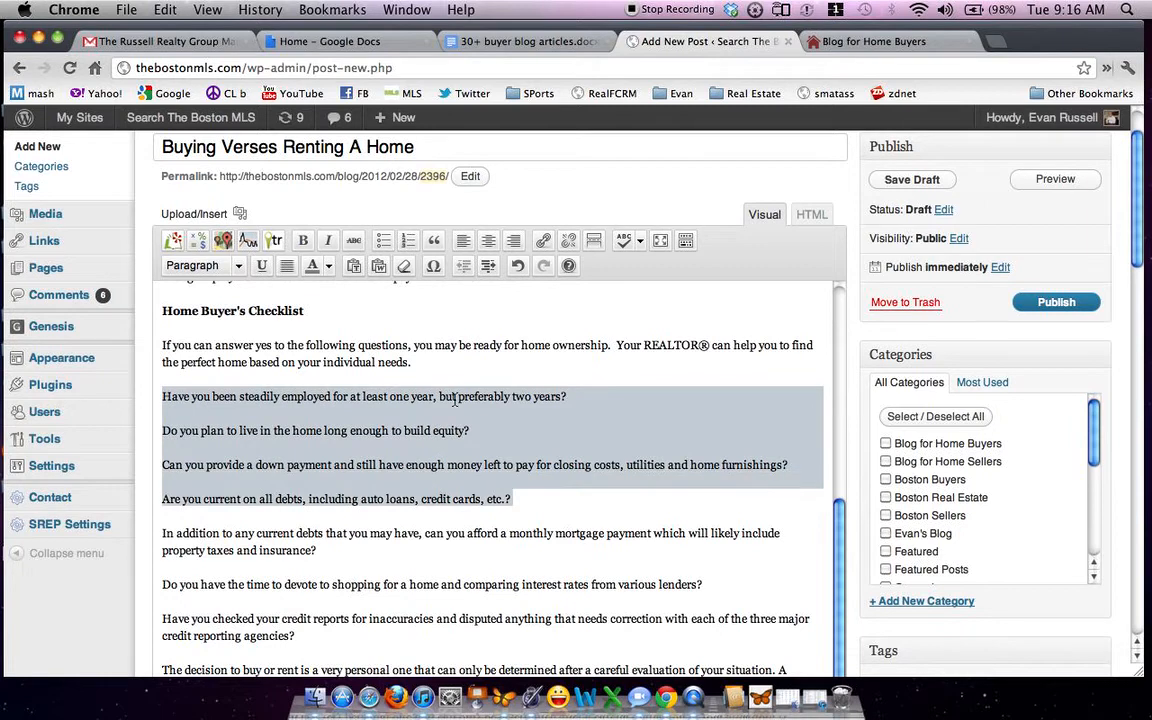
click(408, 240)
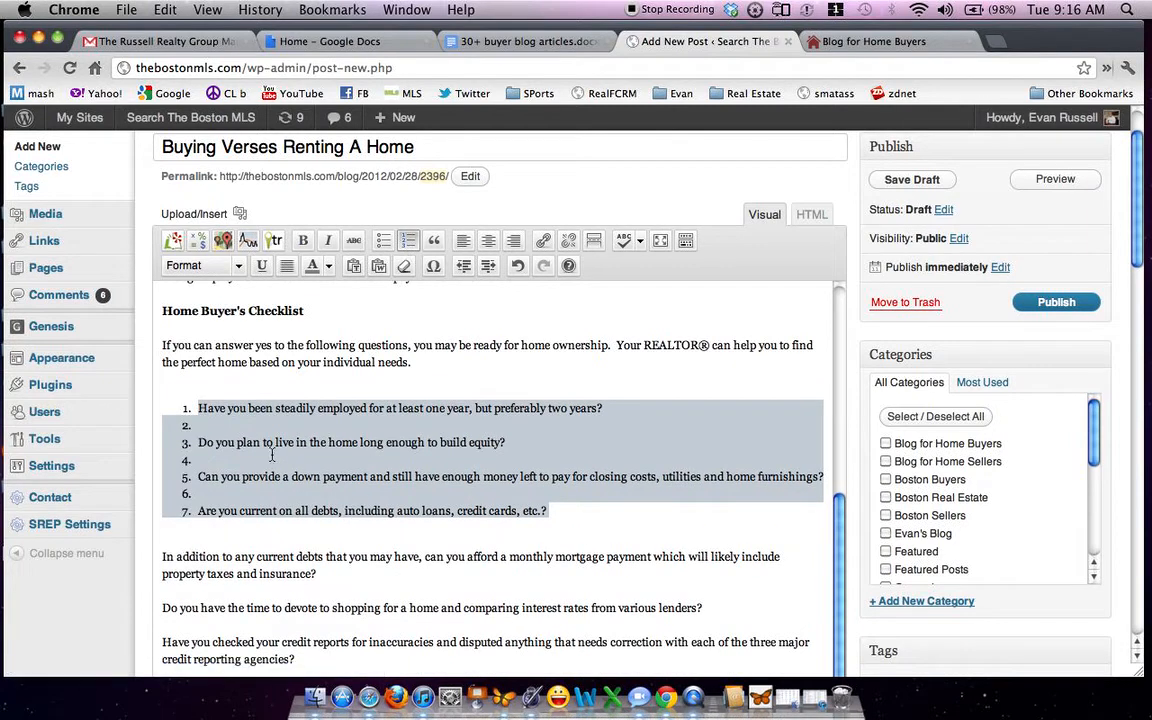
drag(271, 416, 271, 422)
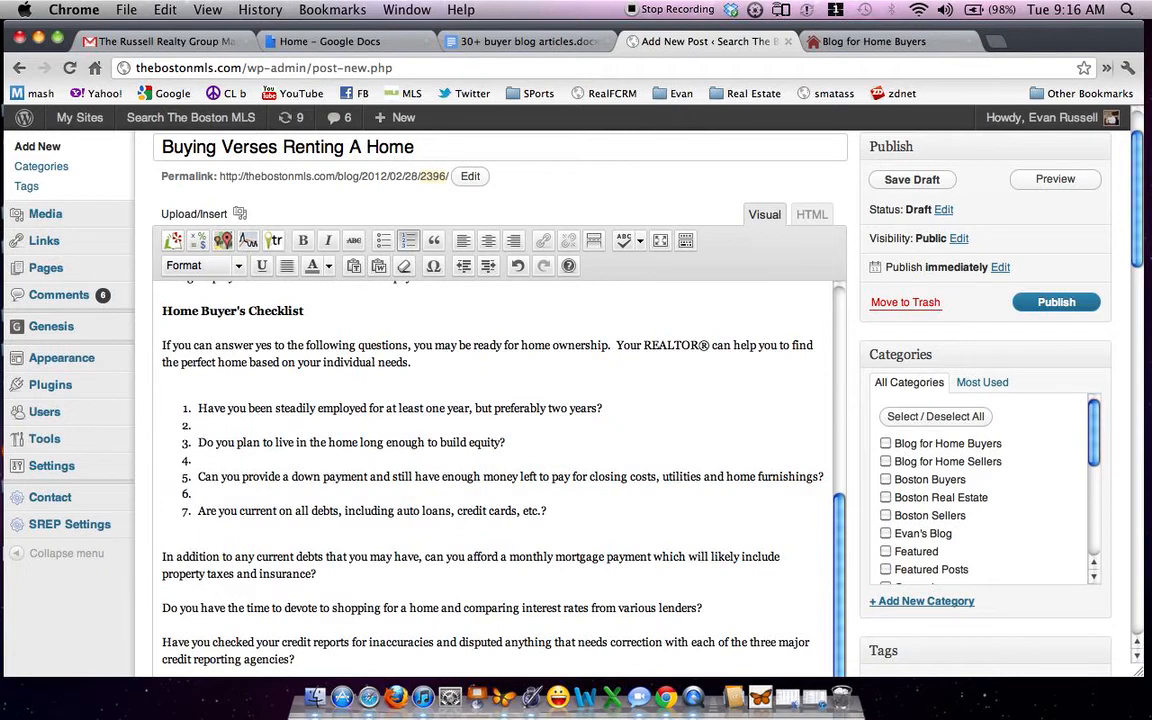
key(BackSpace)
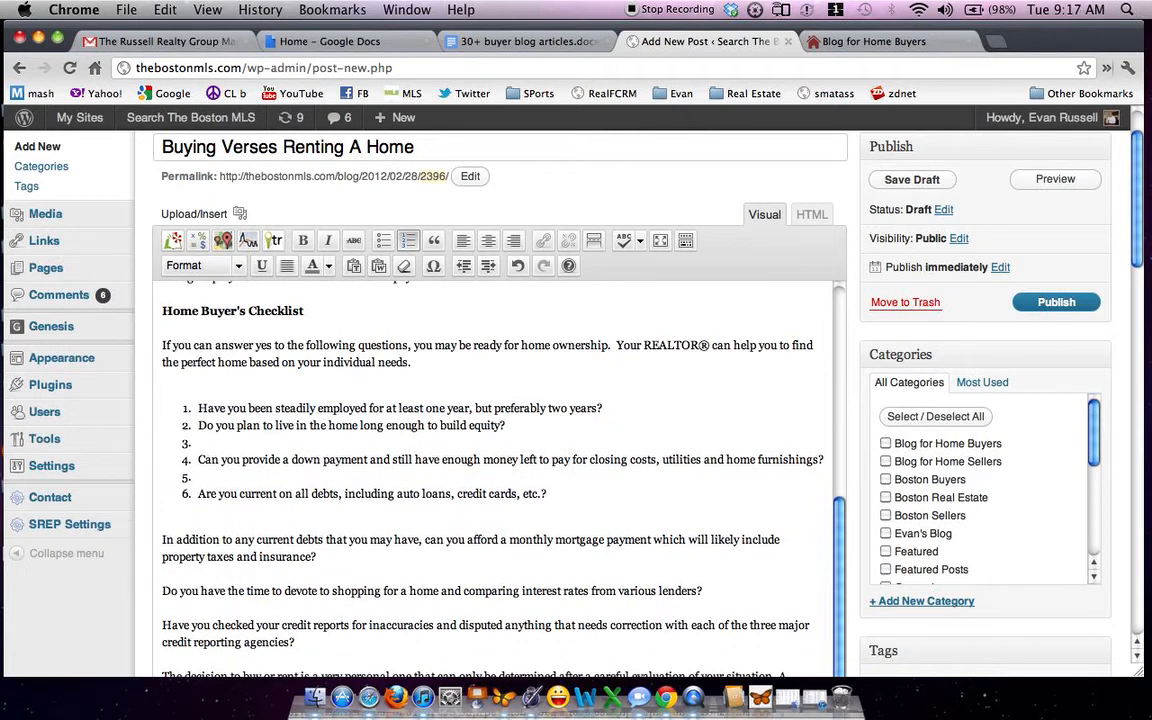
key(BackSpace)
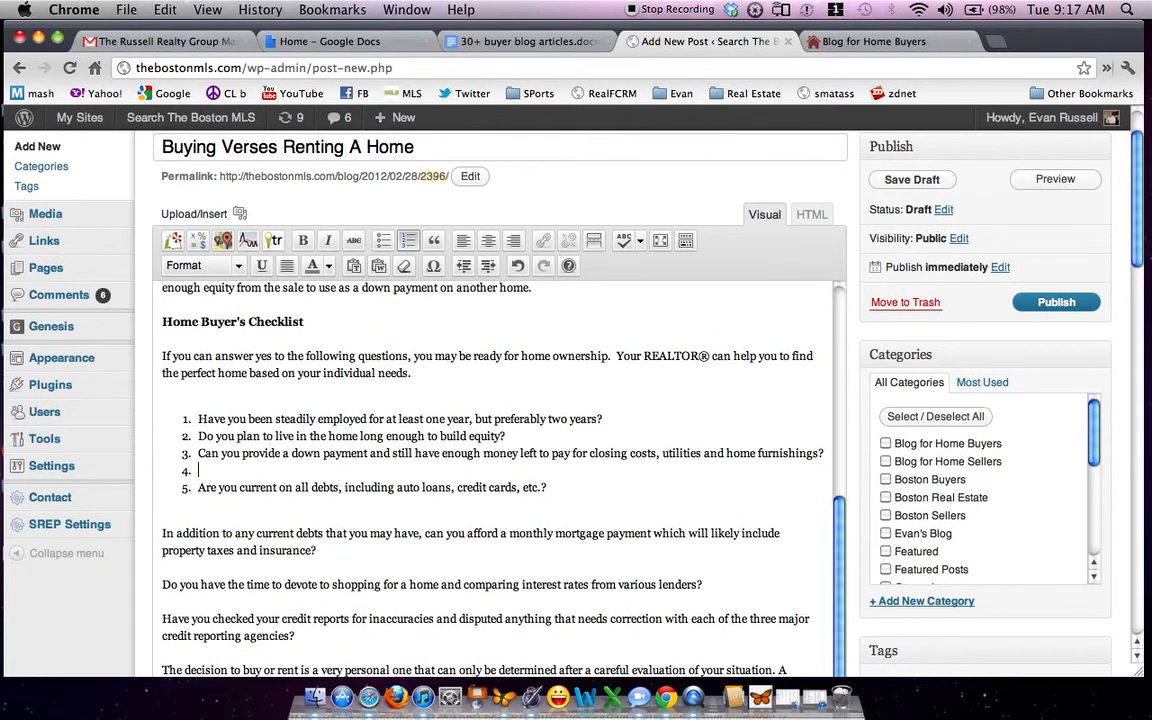
key(BackSpace)
Extend the post title with "| Boston Homes Search".
scroll(240, 492, down, 5)
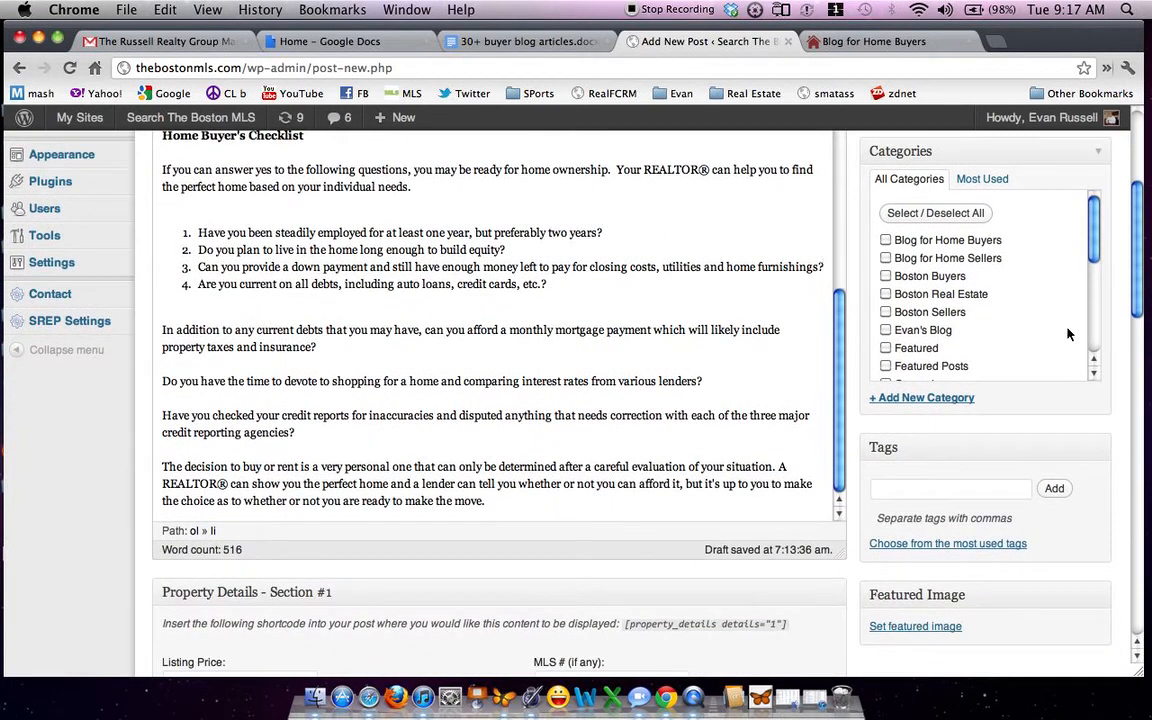
scroll(843, 378, up, 7)
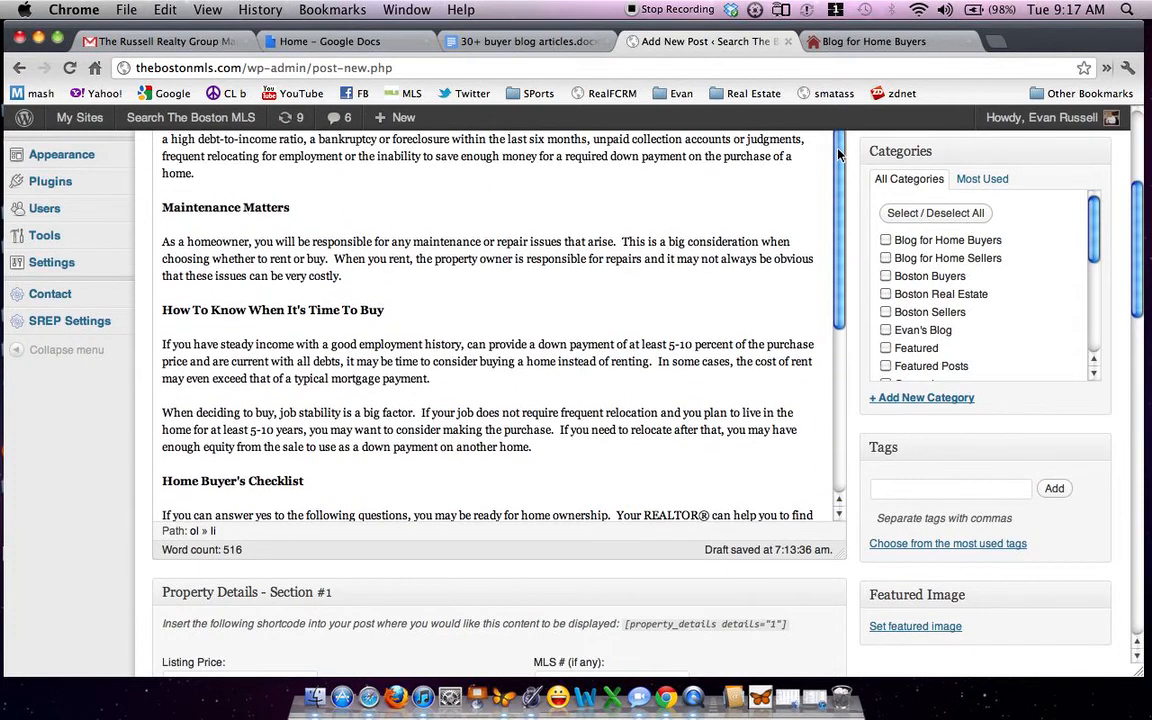
scroll(790, 214, up, 5)
click(560, 235)
text(I)
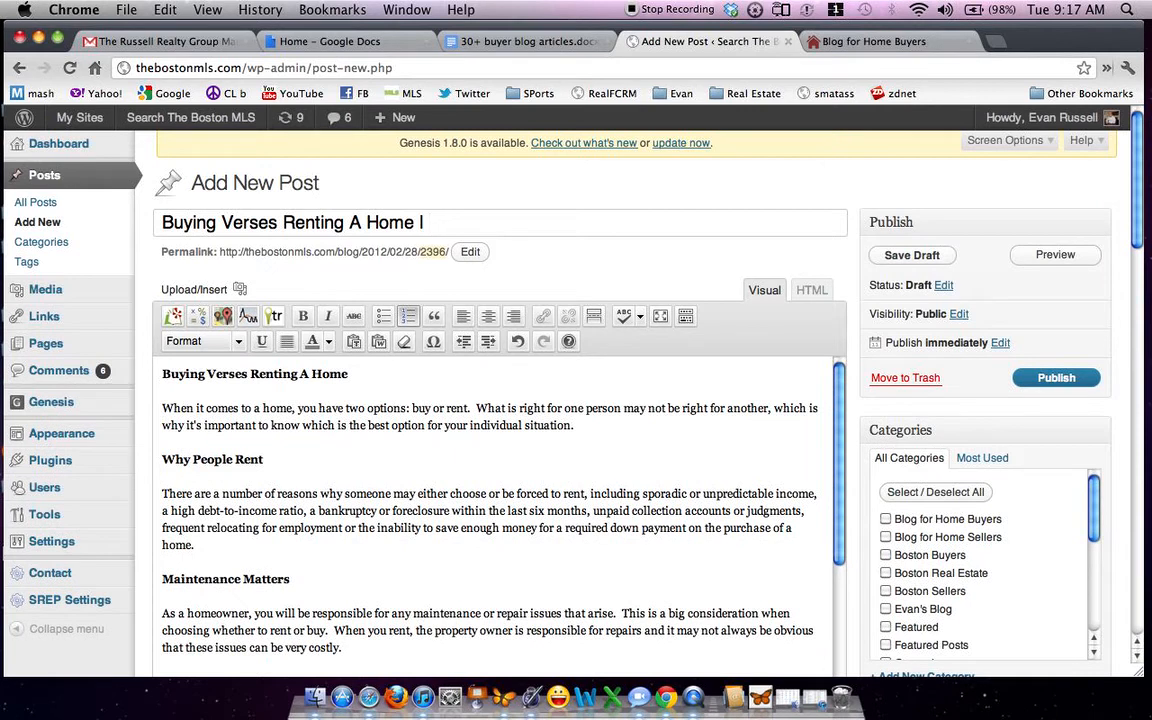
text( Boston Homes Search)
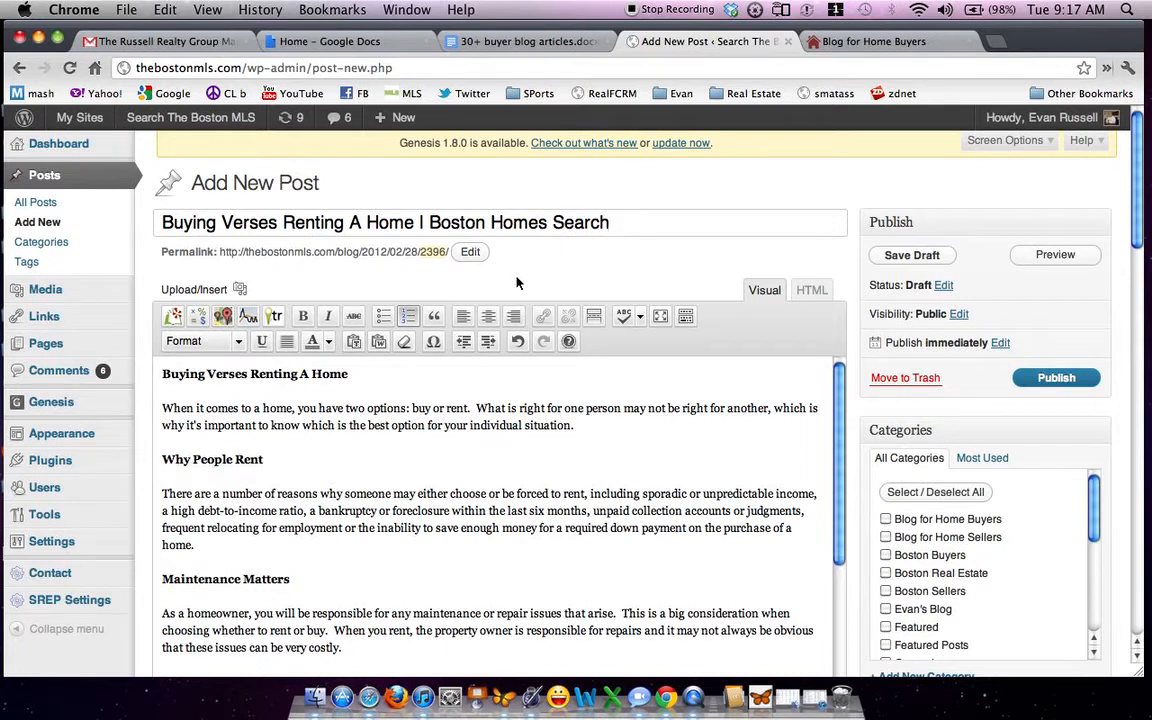
Assign the post to the Blog for Home Buyers category and publish it.
click(885, 519)
click(1035, 380)
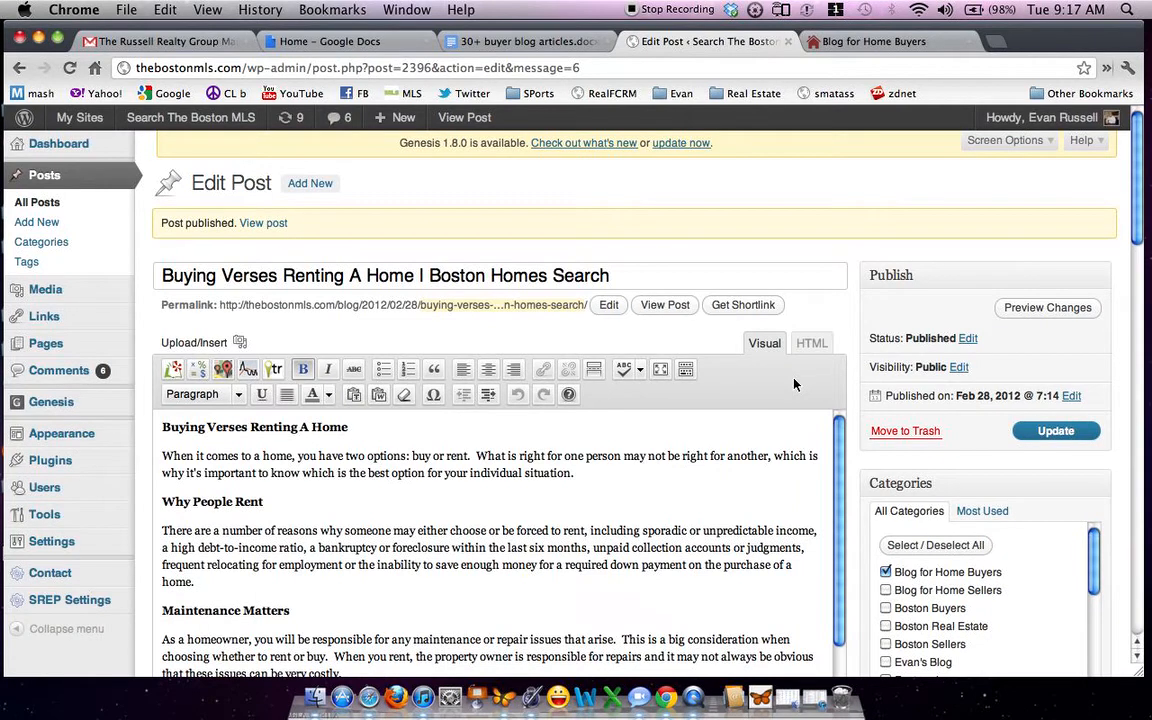
Reload the live Blog for Home Buyers page, then open the new "Buying Verses Renting A Home" post and look it over.
click(825, 41)
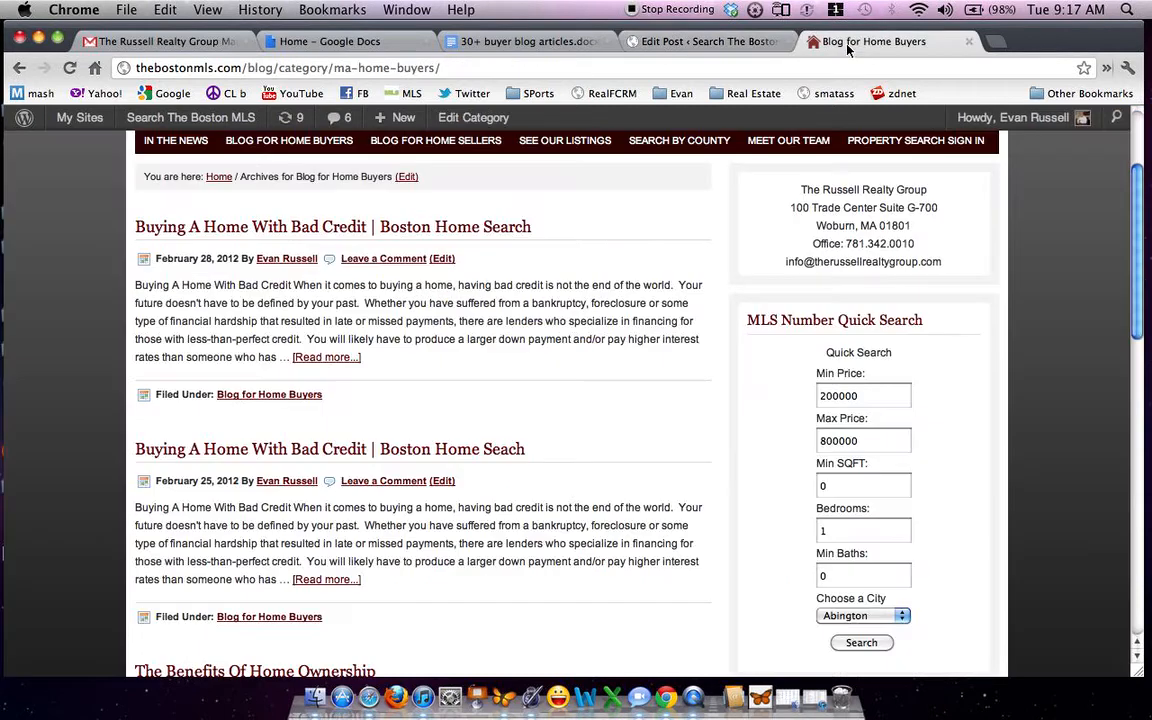
click(253, 142)
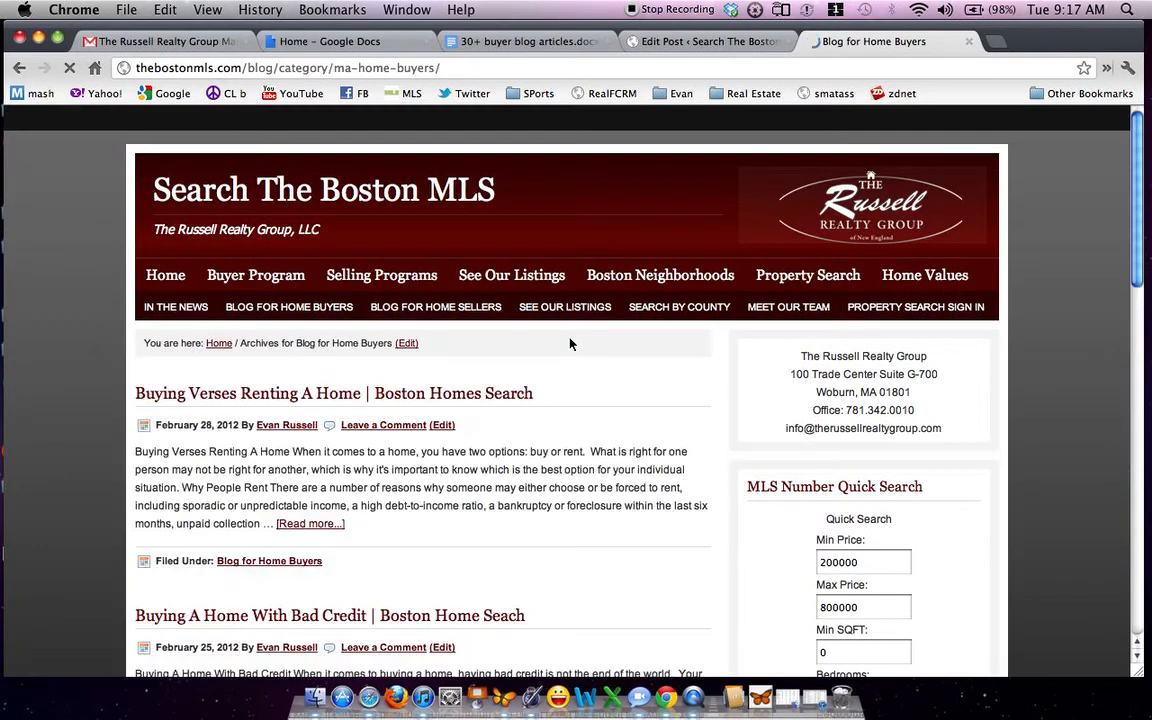
scroll(572, 344, down, 3)
scroll(460, 360, down, 5)
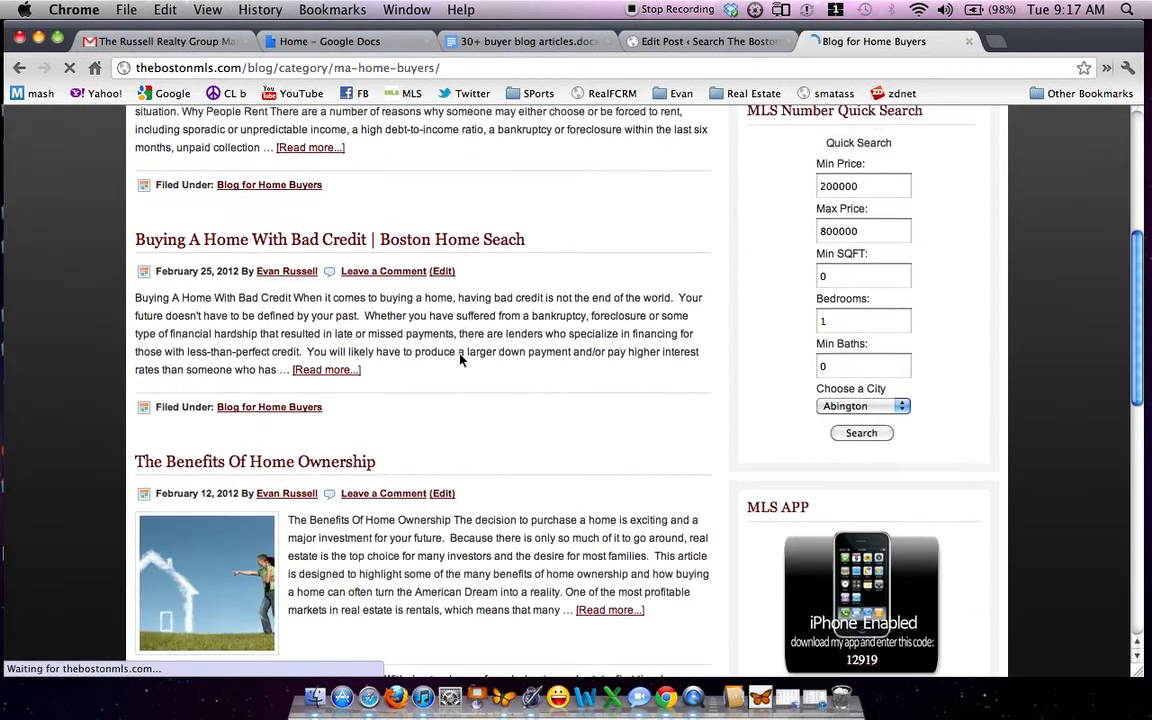
scroll(460, 360, up, 5)
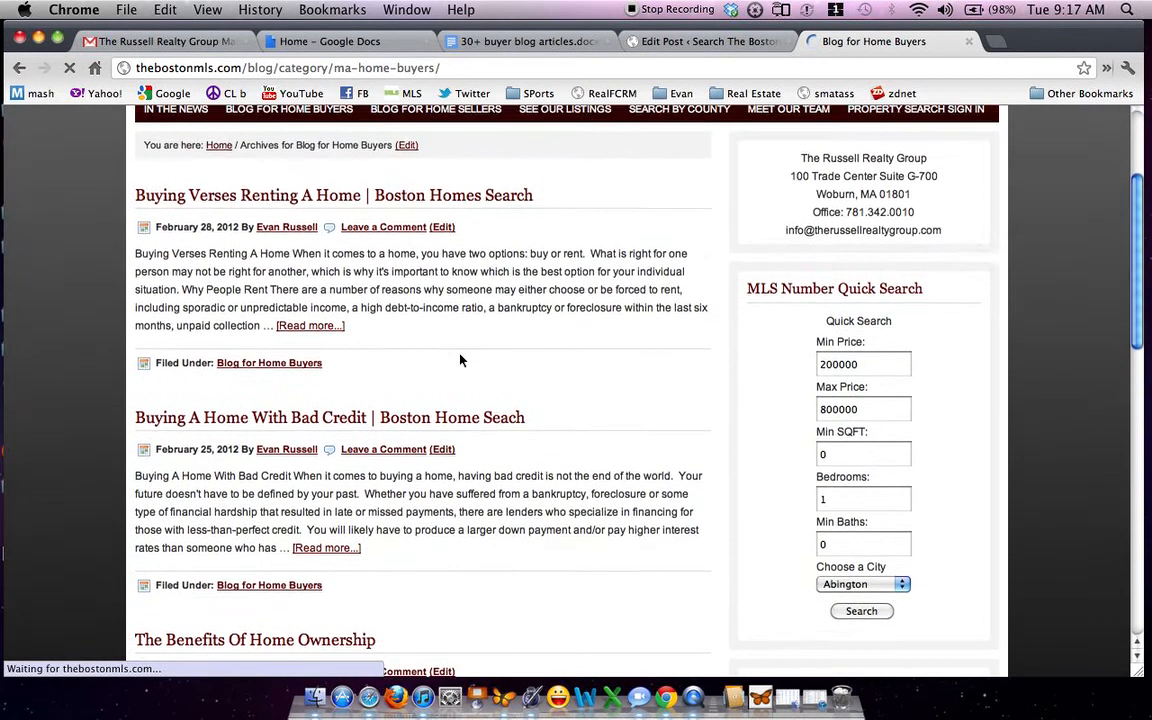
click(326, 226)
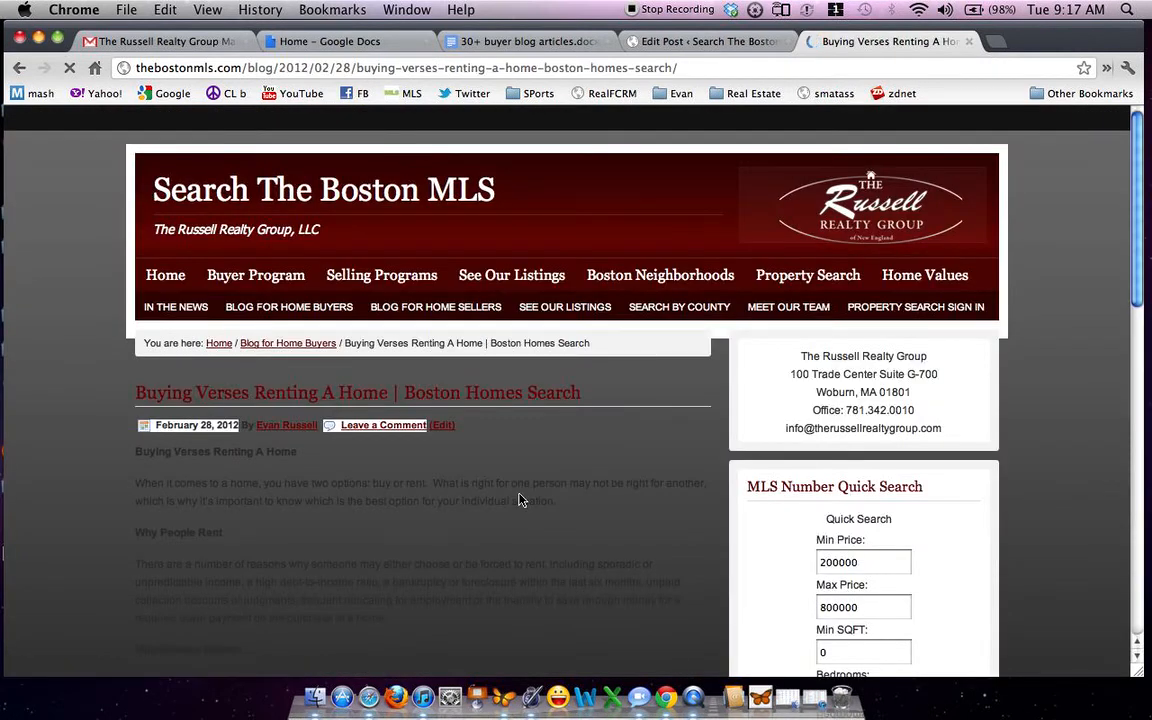
scroll(398, 524, down, 5)
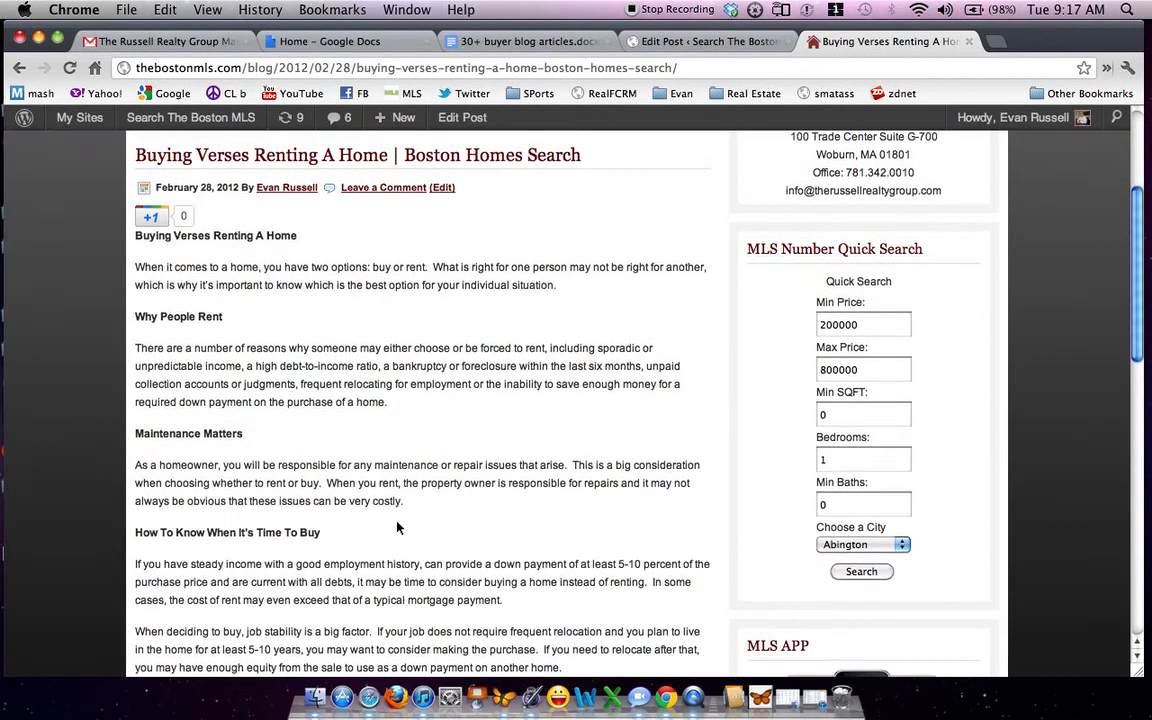
scroll(398, 528, up, 5)
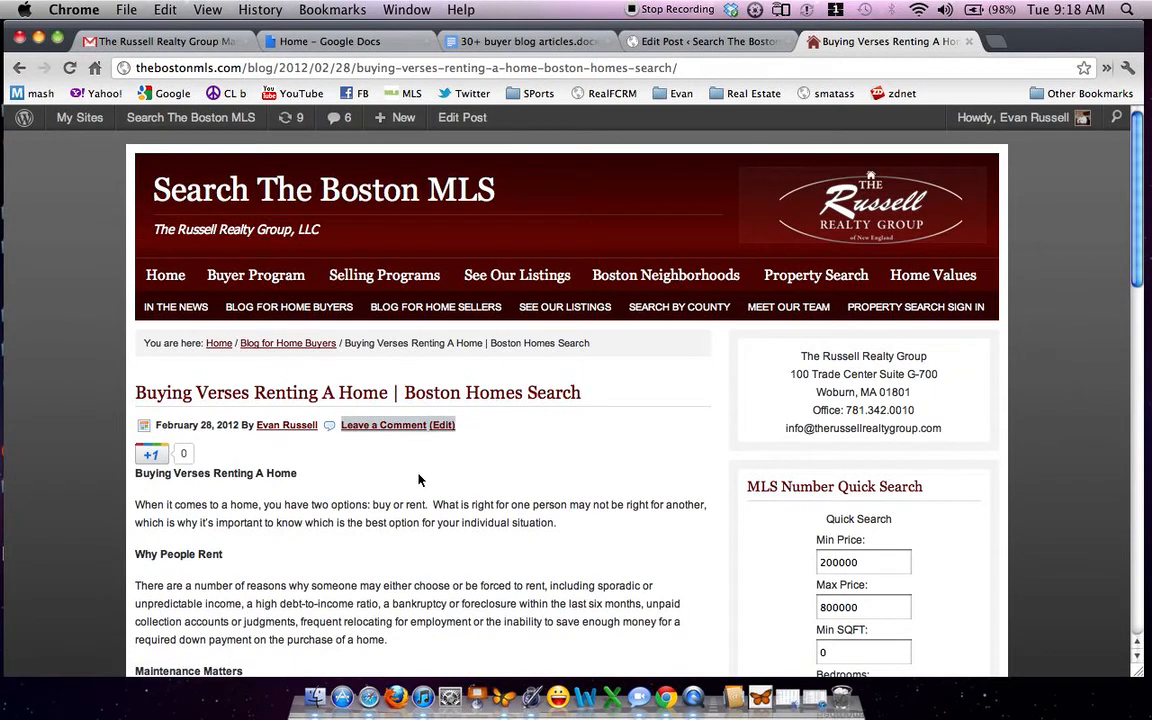
Return to the WordPress posts list and try to disable comments and pings for "Buying Verses Renting A Home" through Quick Edit.
click(660, 42)
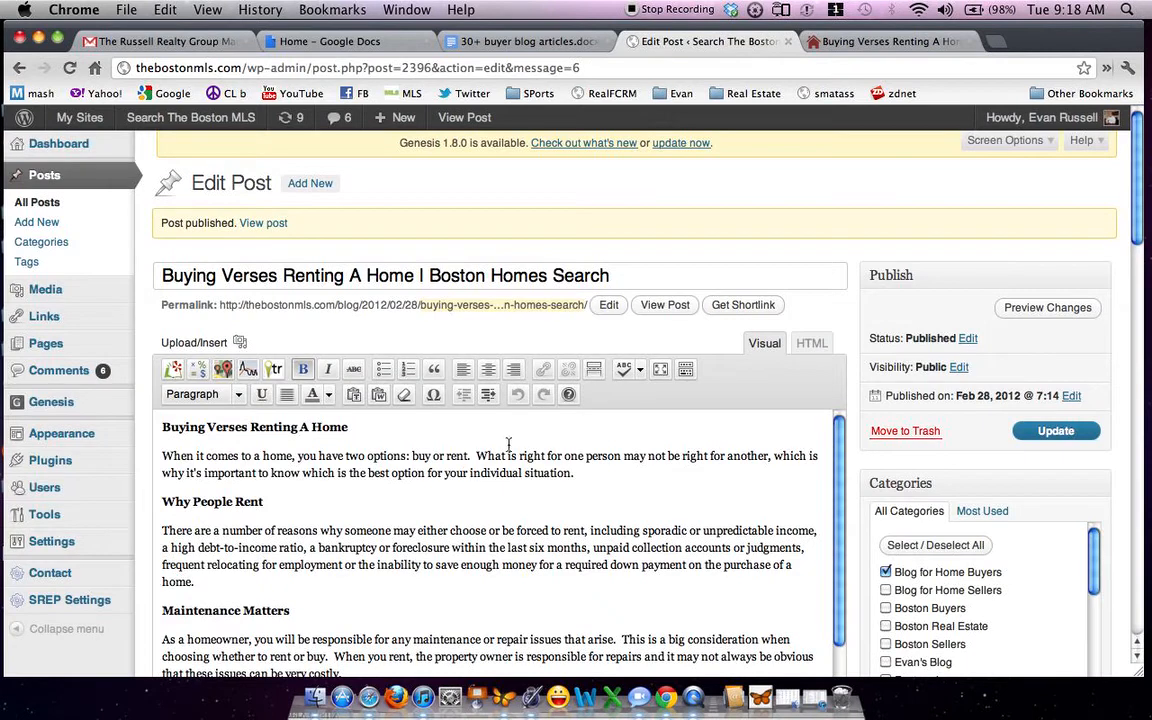
click(49, 206)
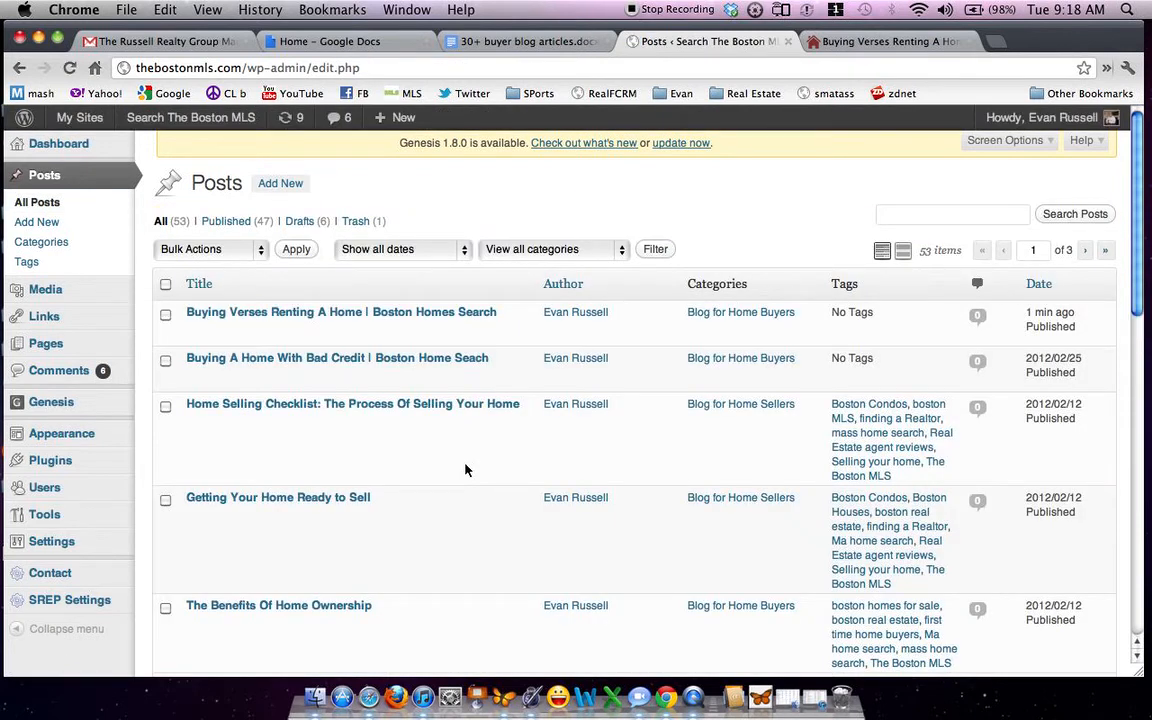
mouse_move(250, 333)
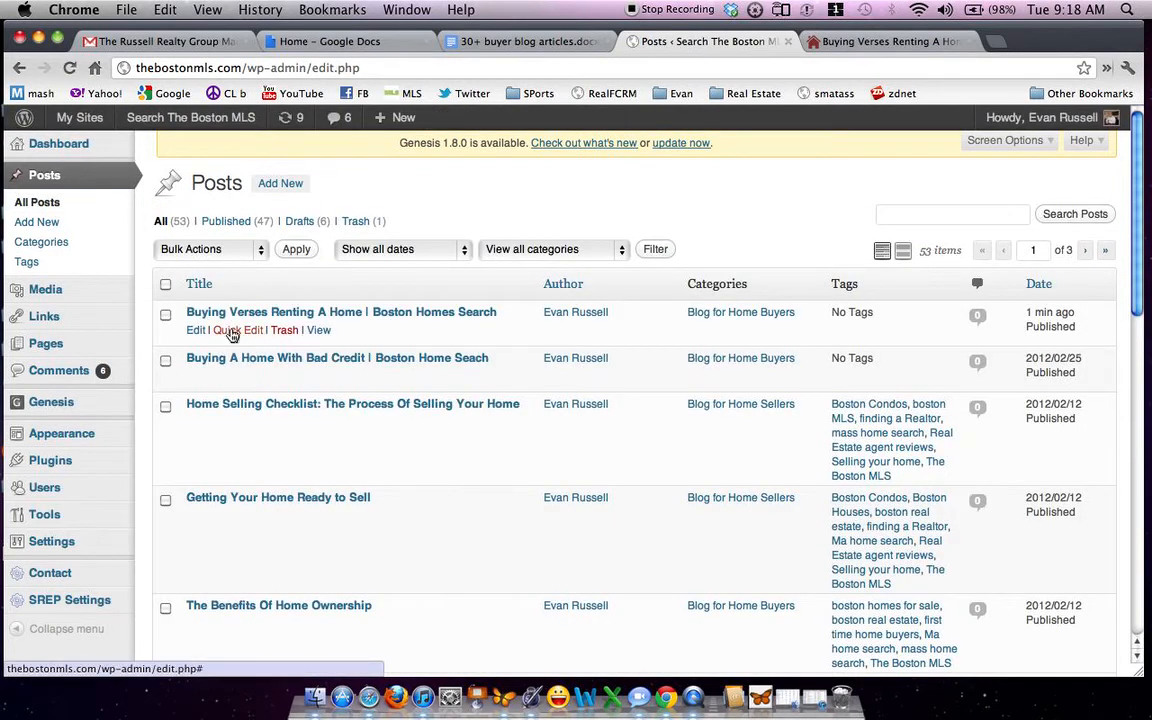
click(233, 337)
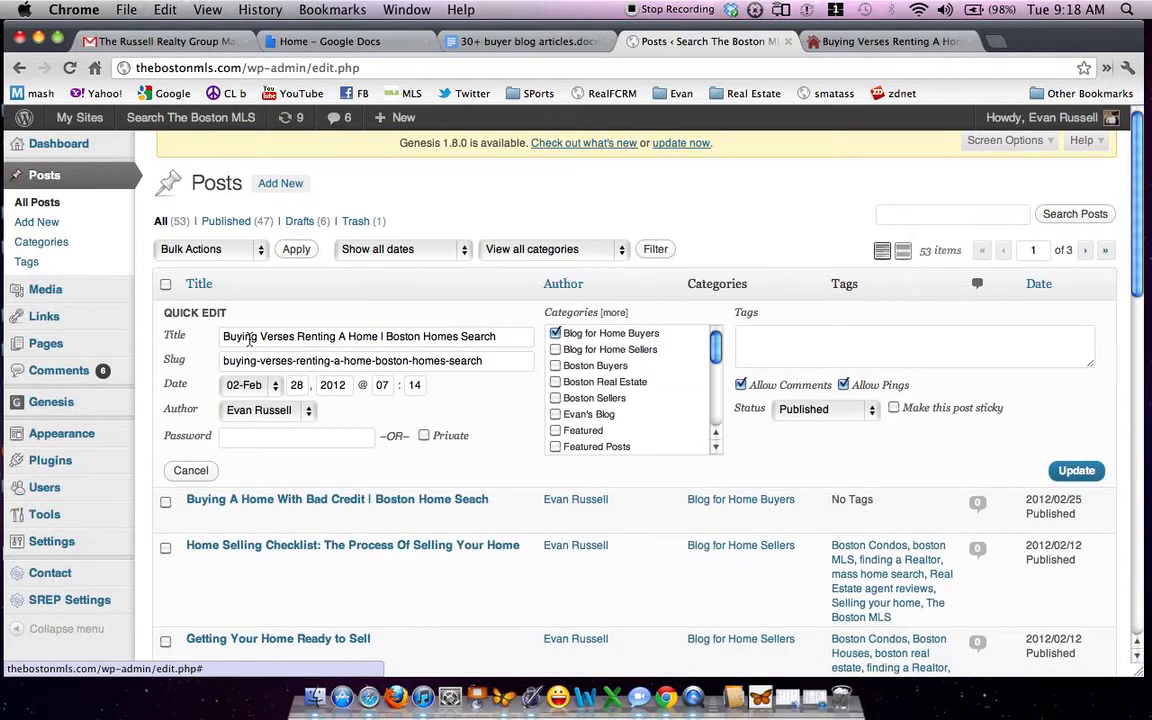
click(740, 385)
click(843, 385)
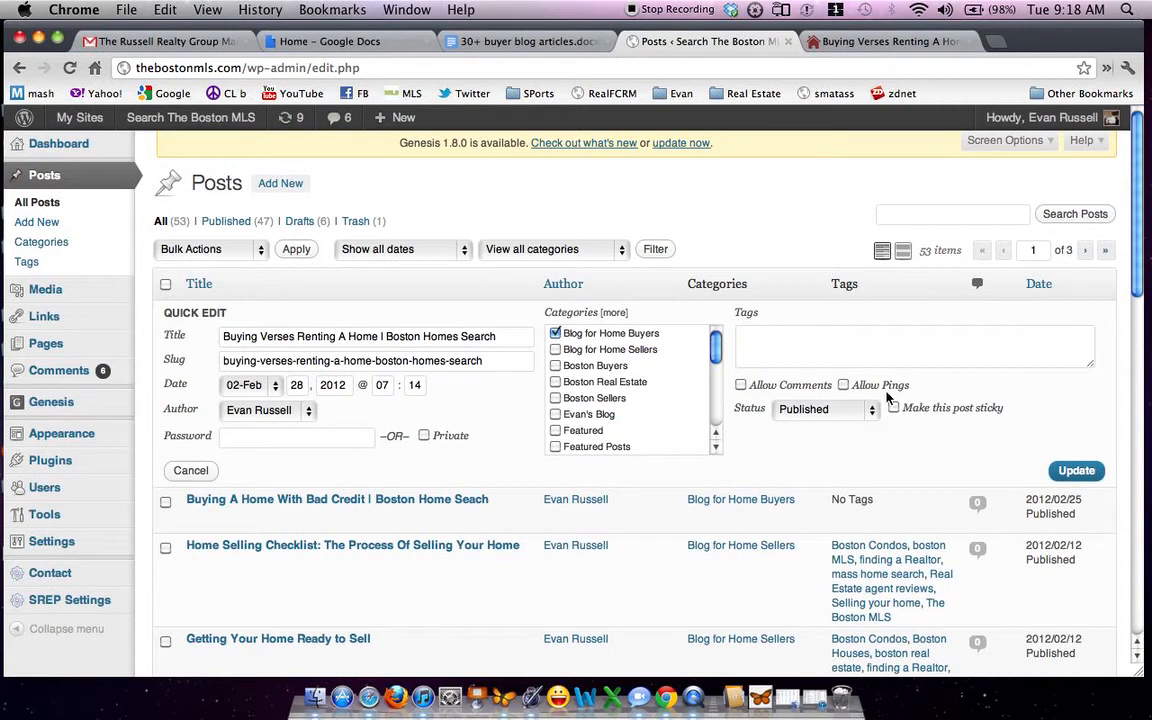
click(1070, 471)
Open google.com in a new browser tab and search Google Images for "buying vs renting".
click(995, 41)
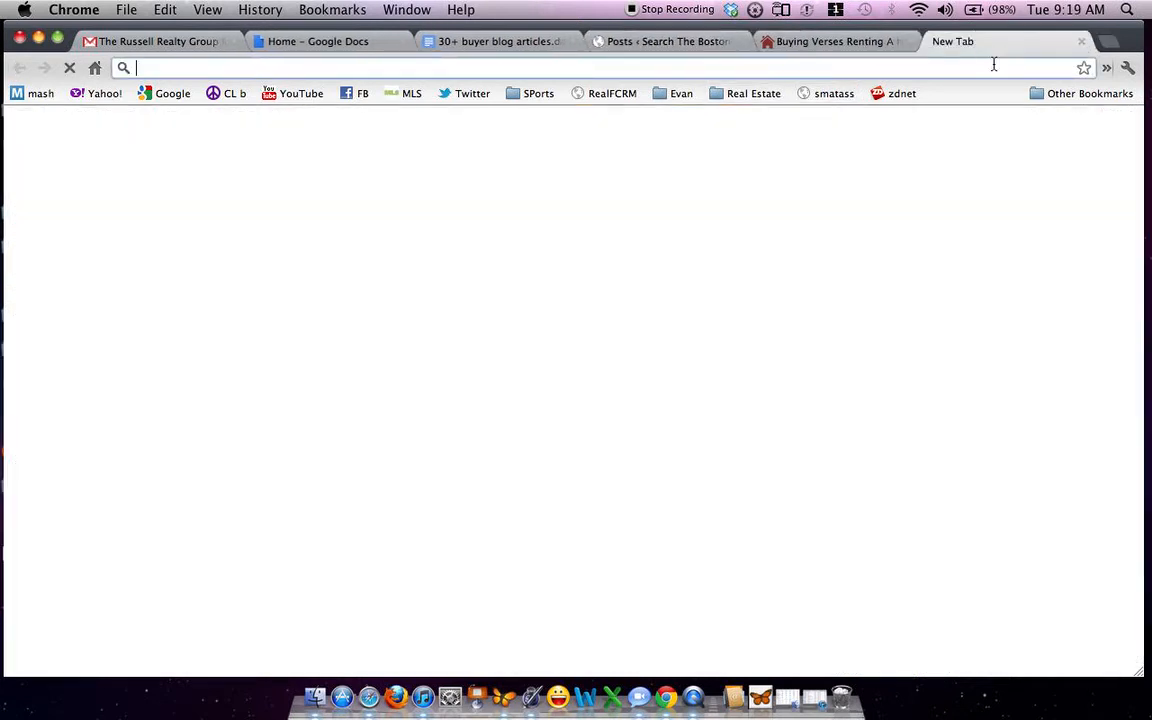
text(google.)
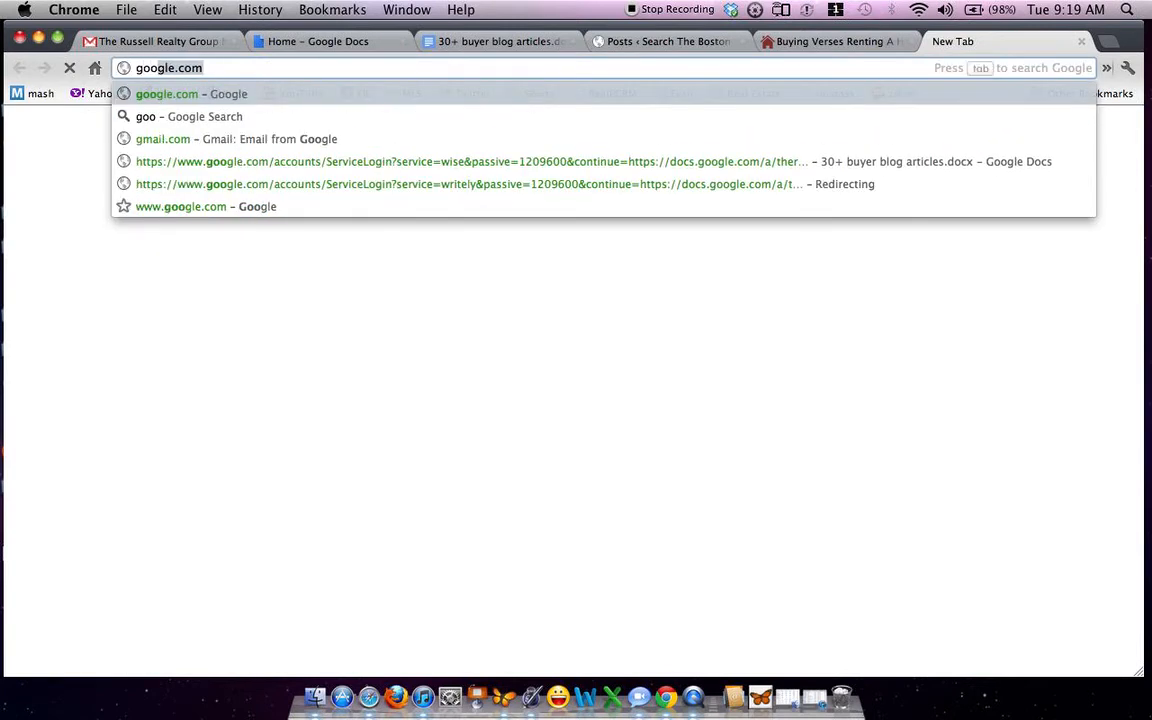
text(com)
key(Return)
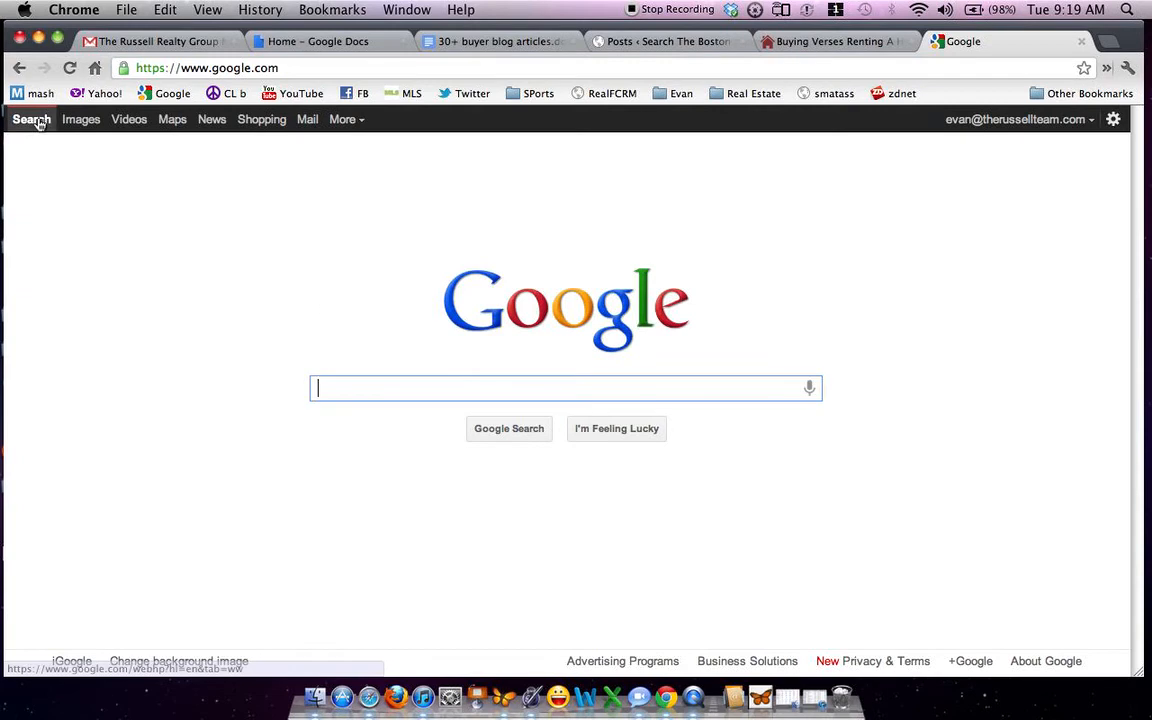
click(72, 121)
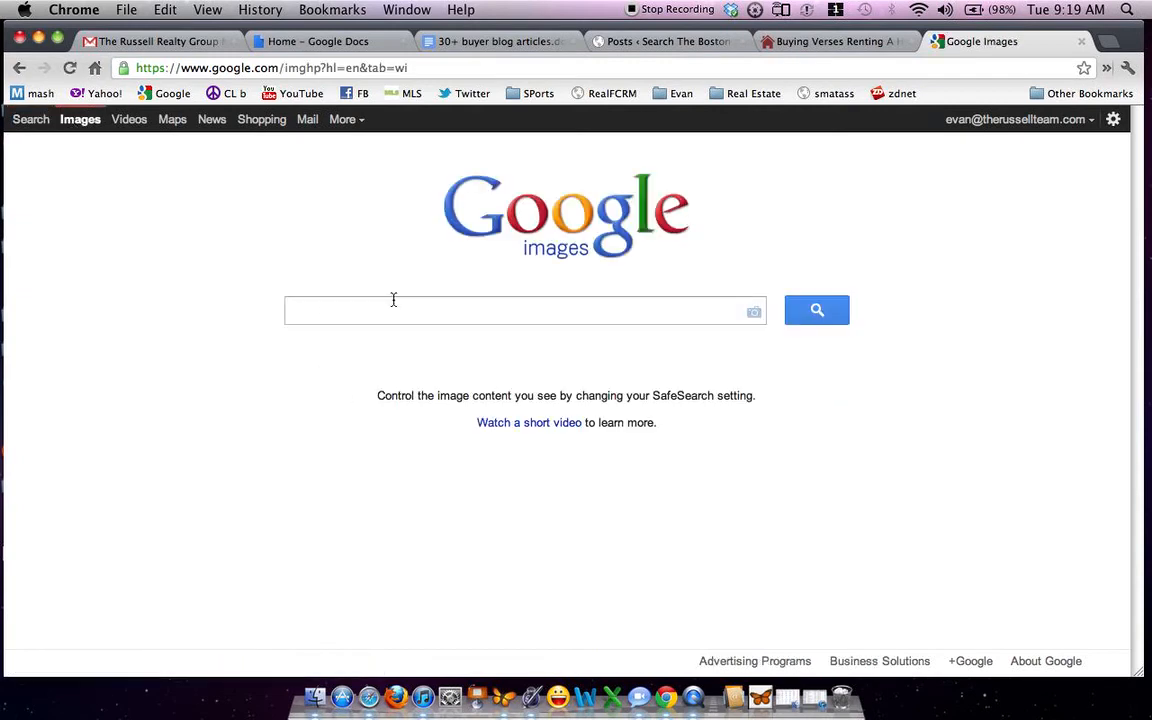
text(buying vs re)
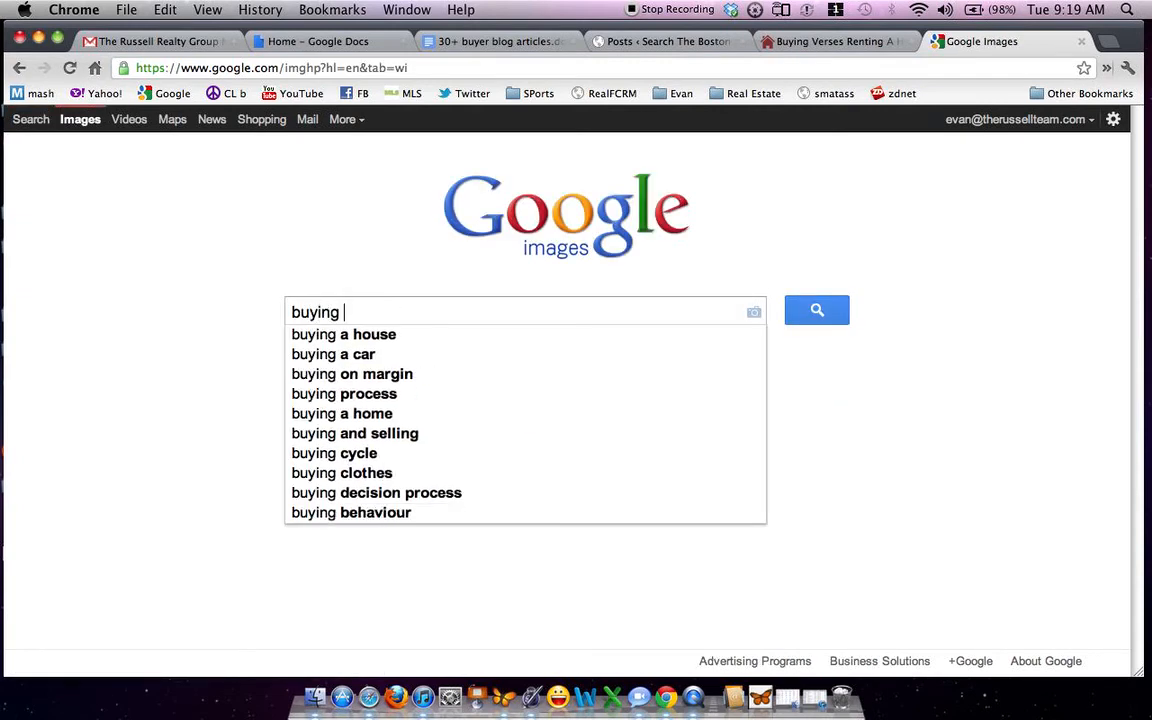
text(nting)
key(Return)
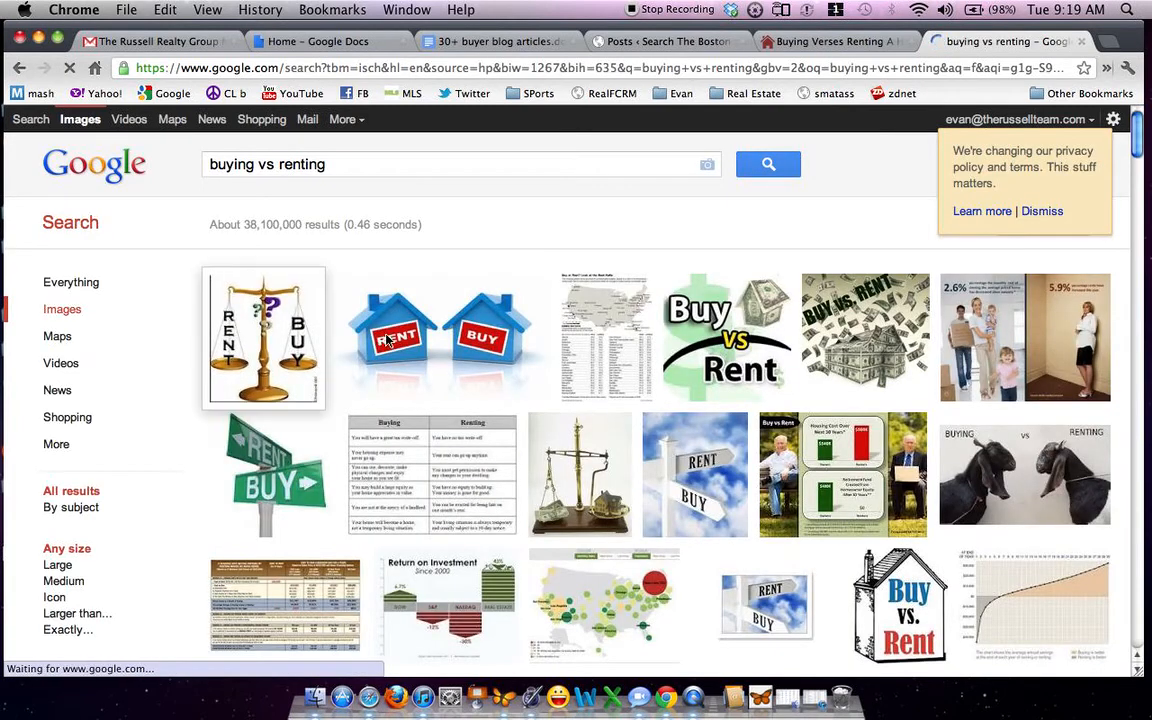
Find the red Buy/Rent cube picture among the image results, save it as Rent-vs-Buying-Real-Estate.jpg and close its preview.
mouse_move(438, 336)
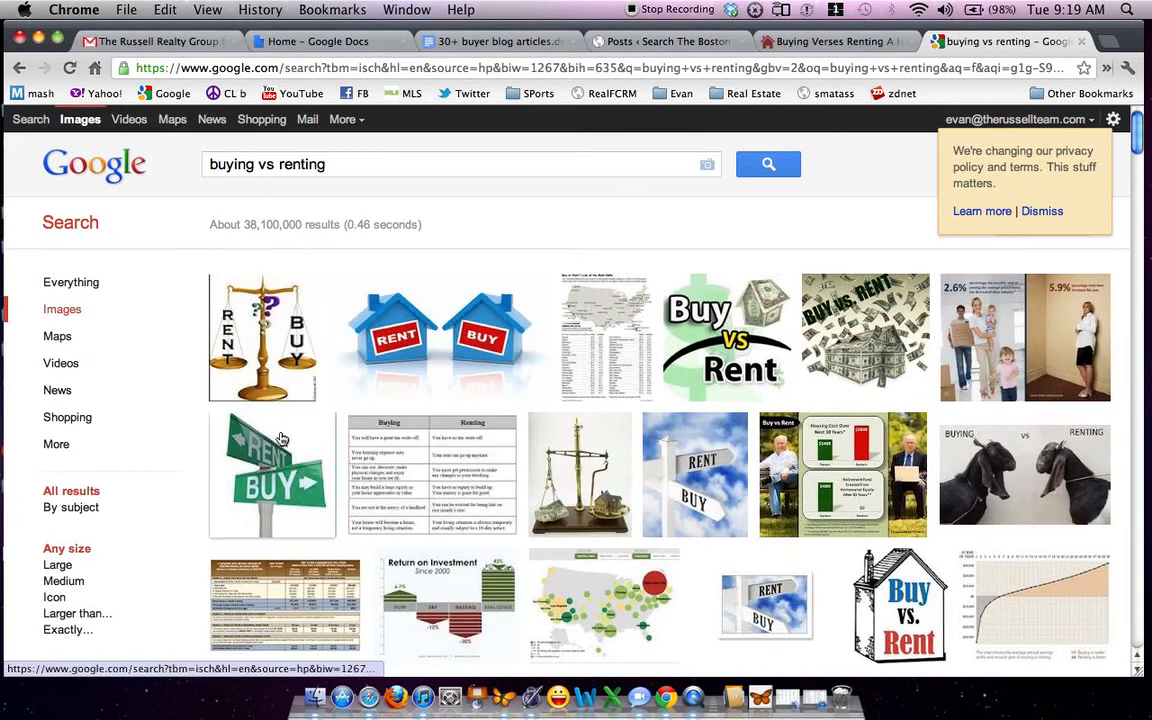
mouse_move(279, 450)
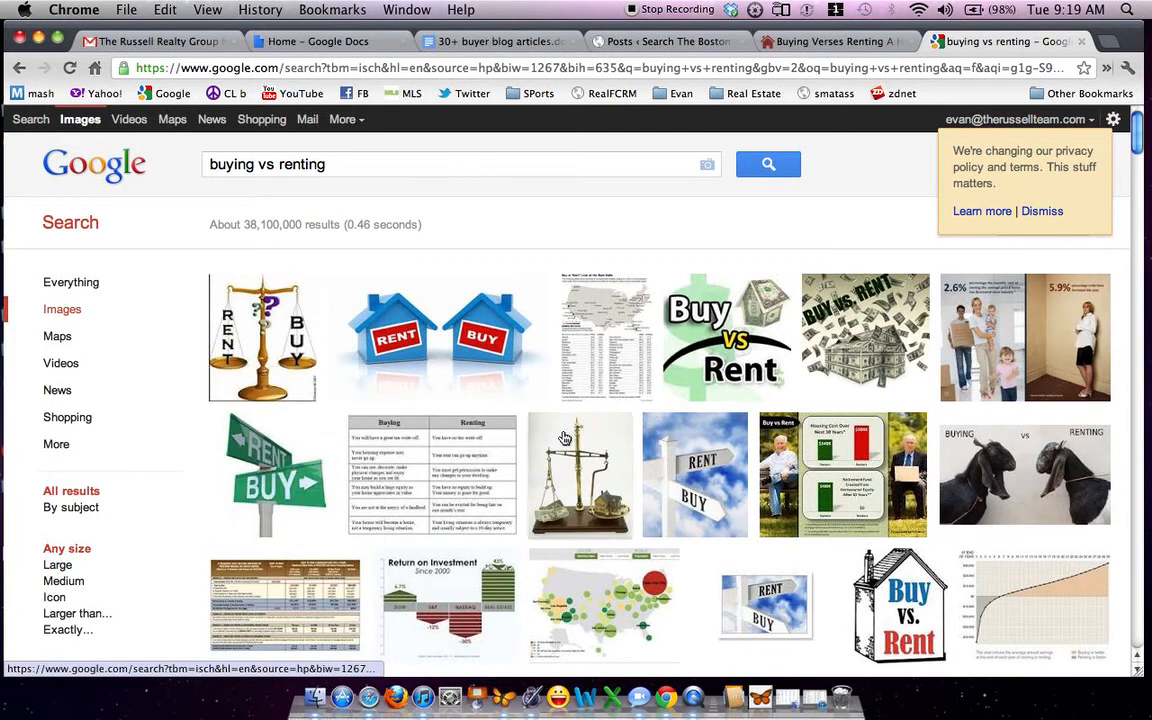
mouse_move(491, 370)
scroll(491, 370, down, 5)
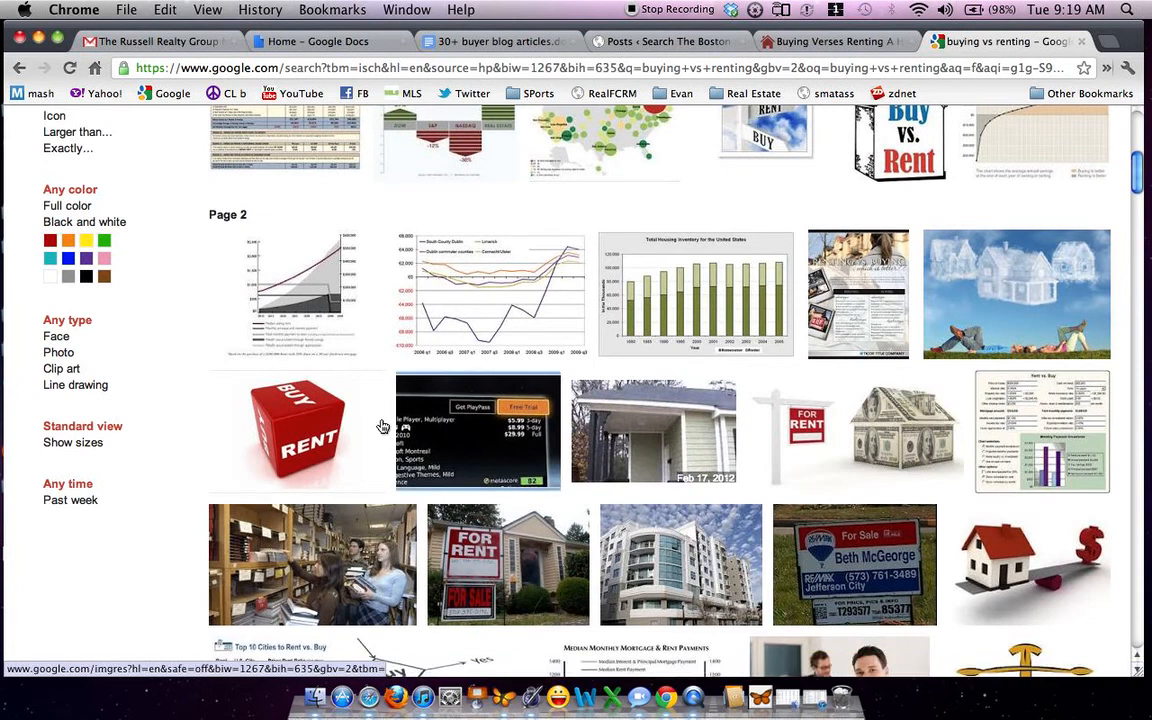
click(309, 417)
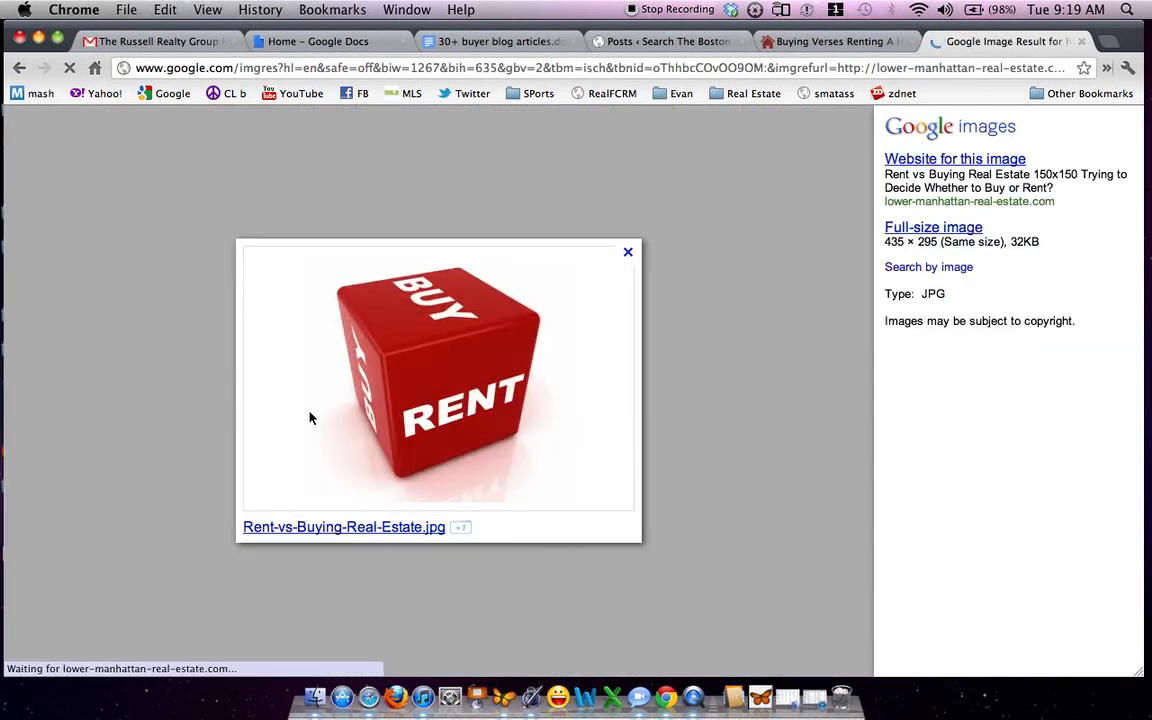
right_click(432, 377)
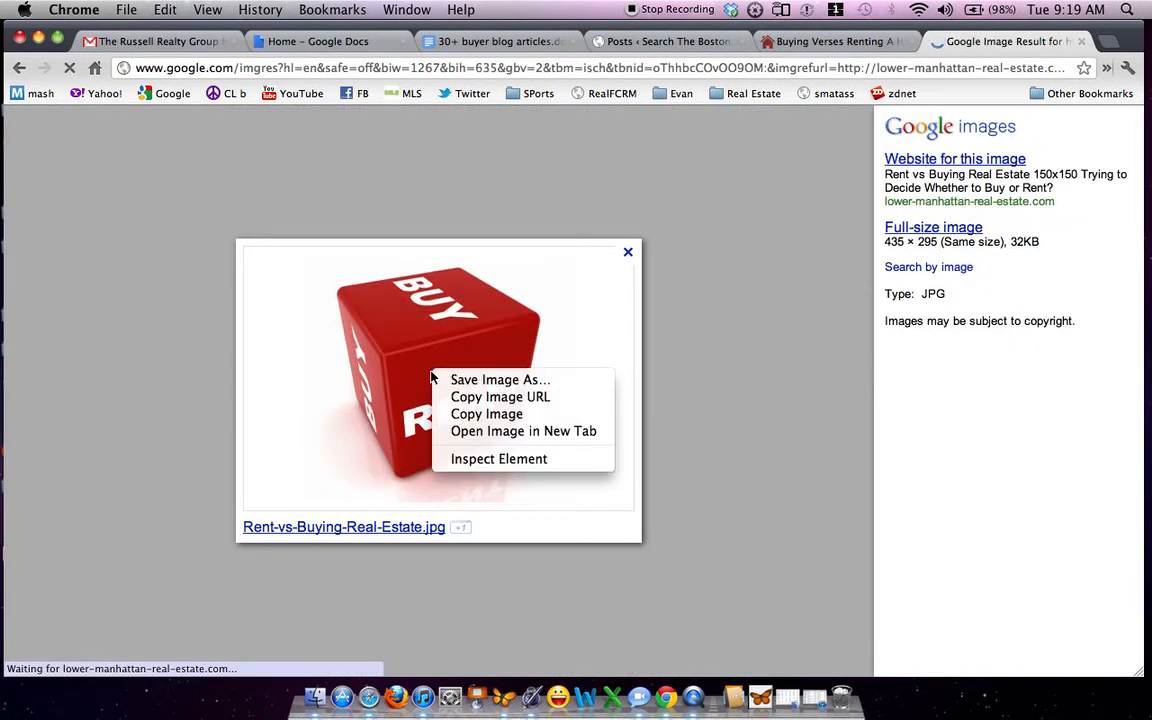
click(441, 382)
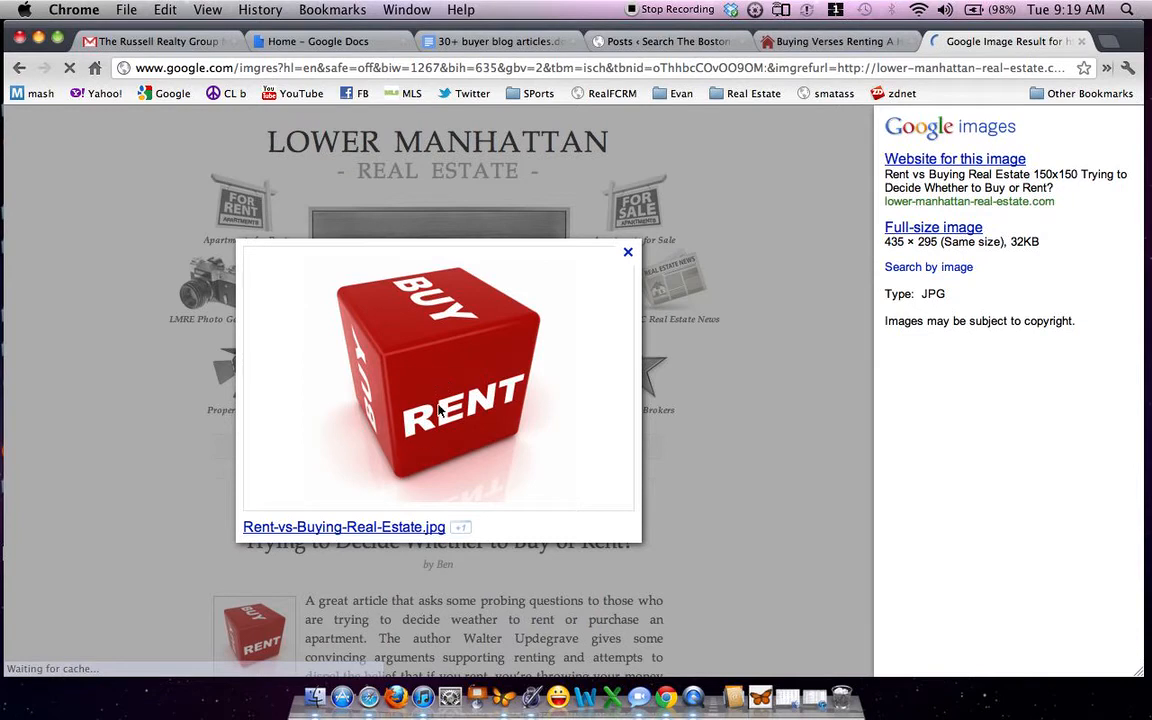
key(Return)
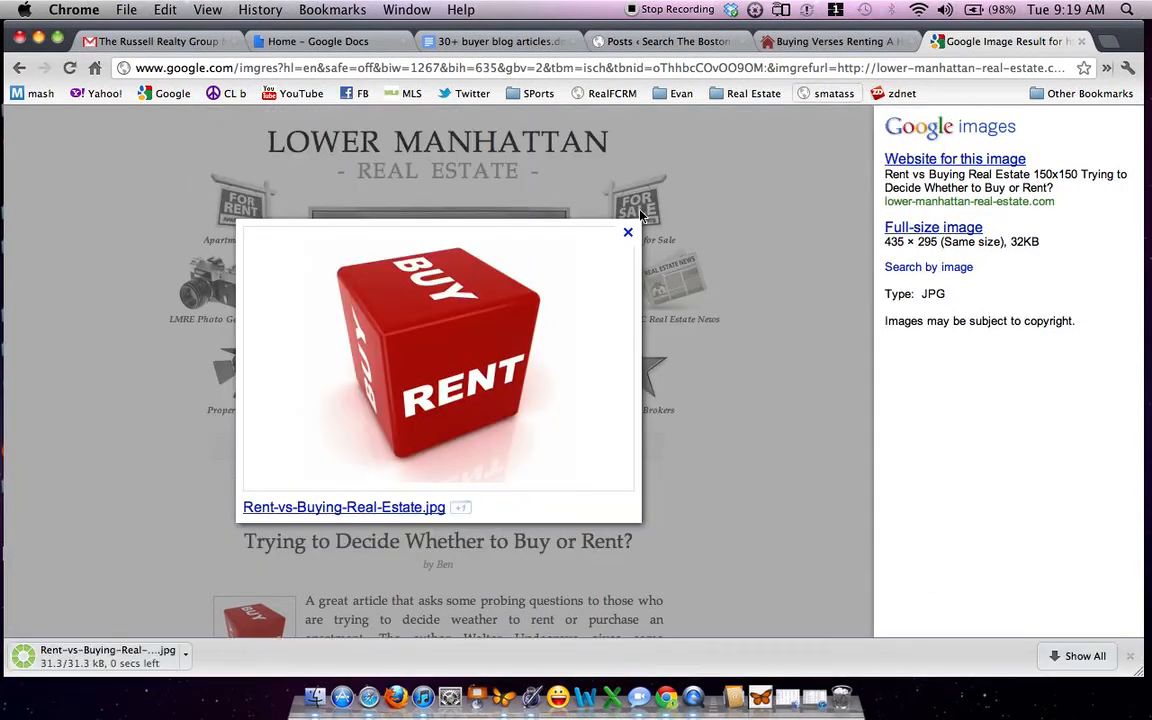
click(630, 230)
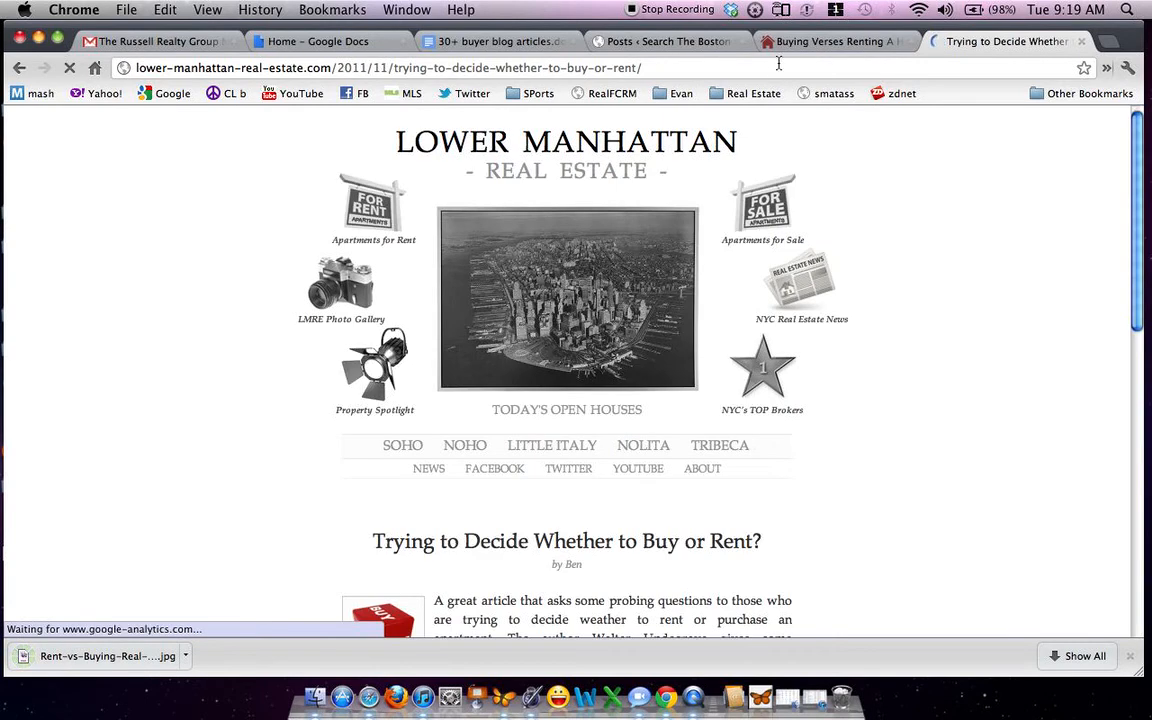
Reload the WordPress posts list and use Quick Edit to disallow comments and pings on "Buying Verses Renting A Home", saving the change.
click(660, 41)
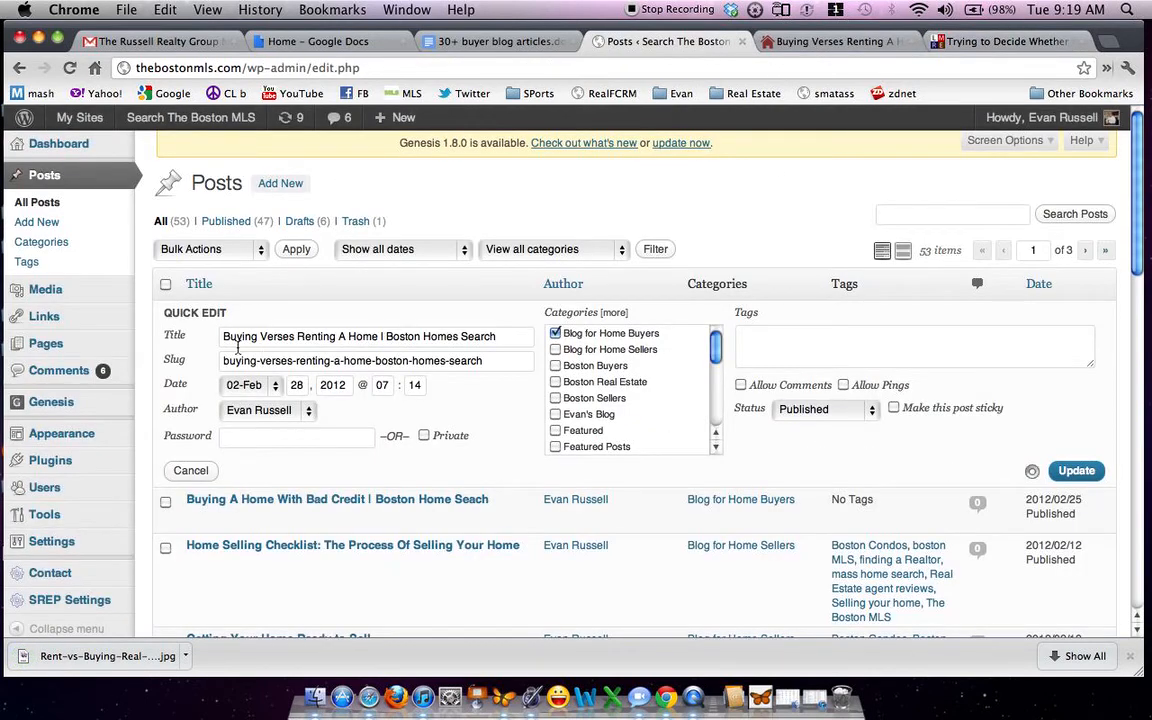
click(42, 202)
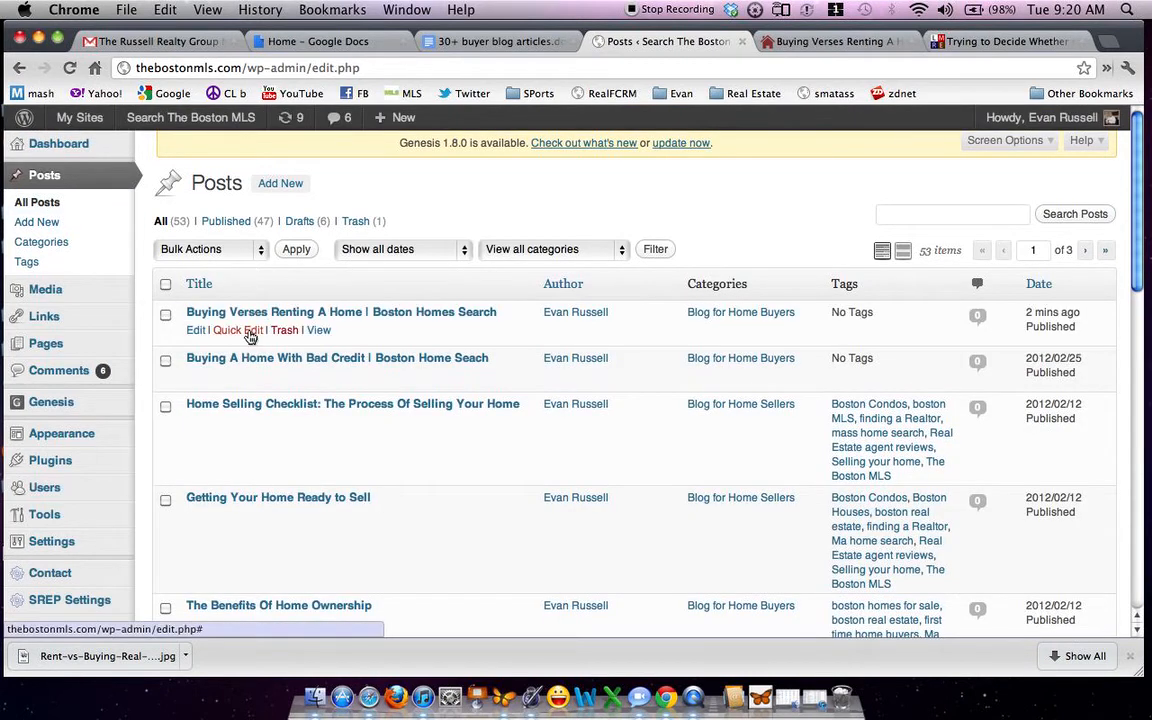
click(238, 330)
click(749, 388)
click(845, 387)
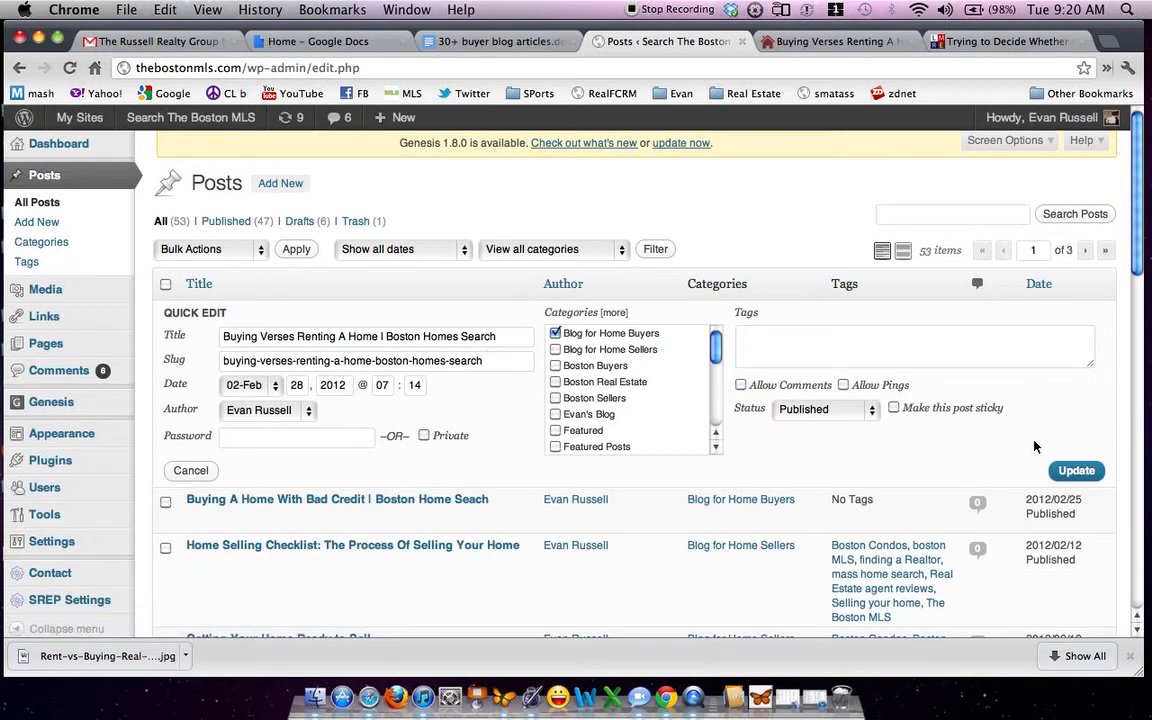
click(1076, 470)
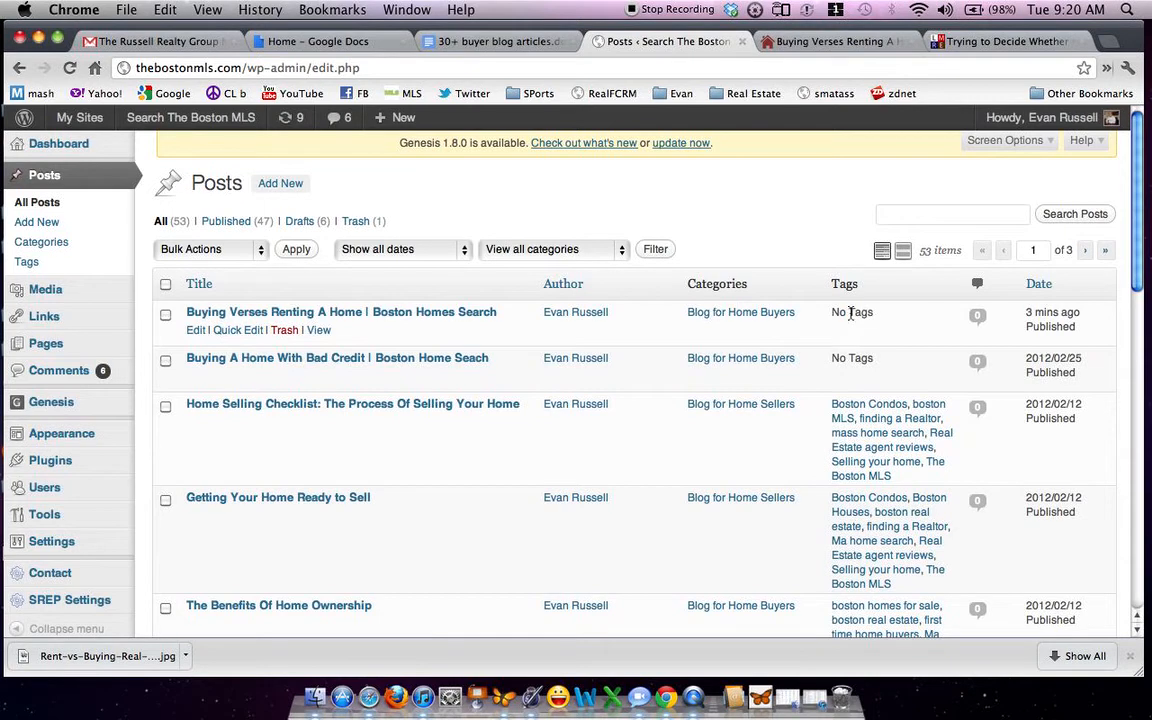
Open the post for editing and add the most used tags Boston Condos, boston homes for sale, first time home buyers and The Boston MLS.
click(194, 332)
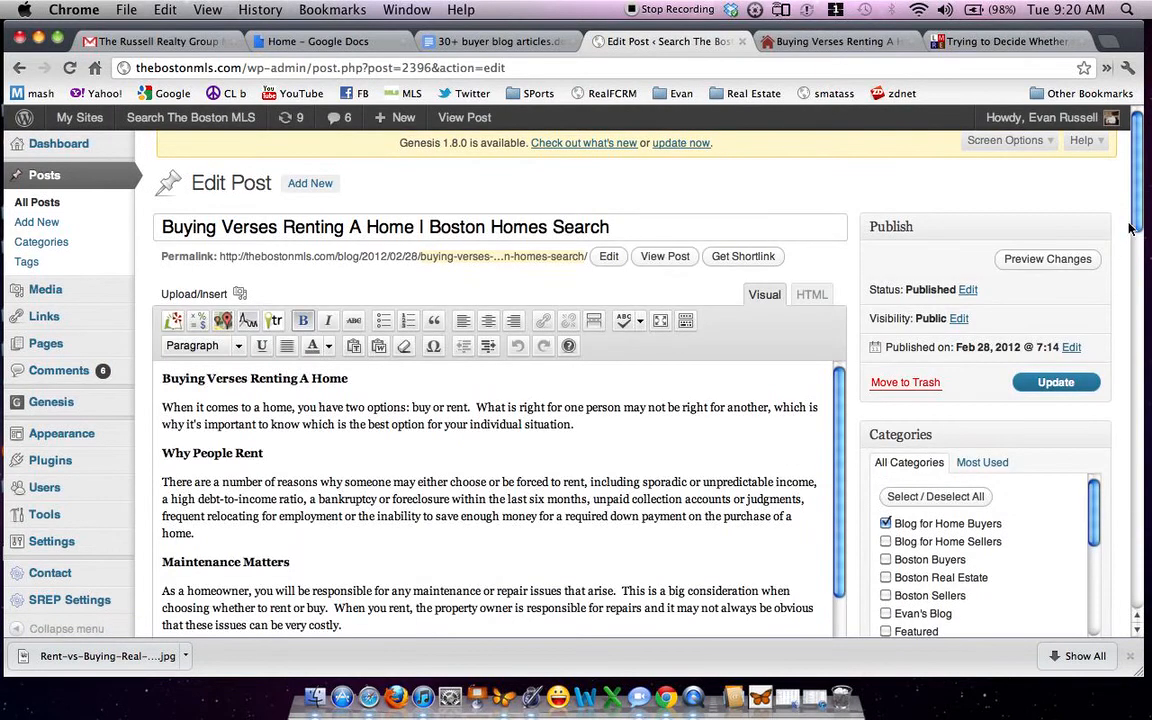
scroll(1017, 195, down, 10)
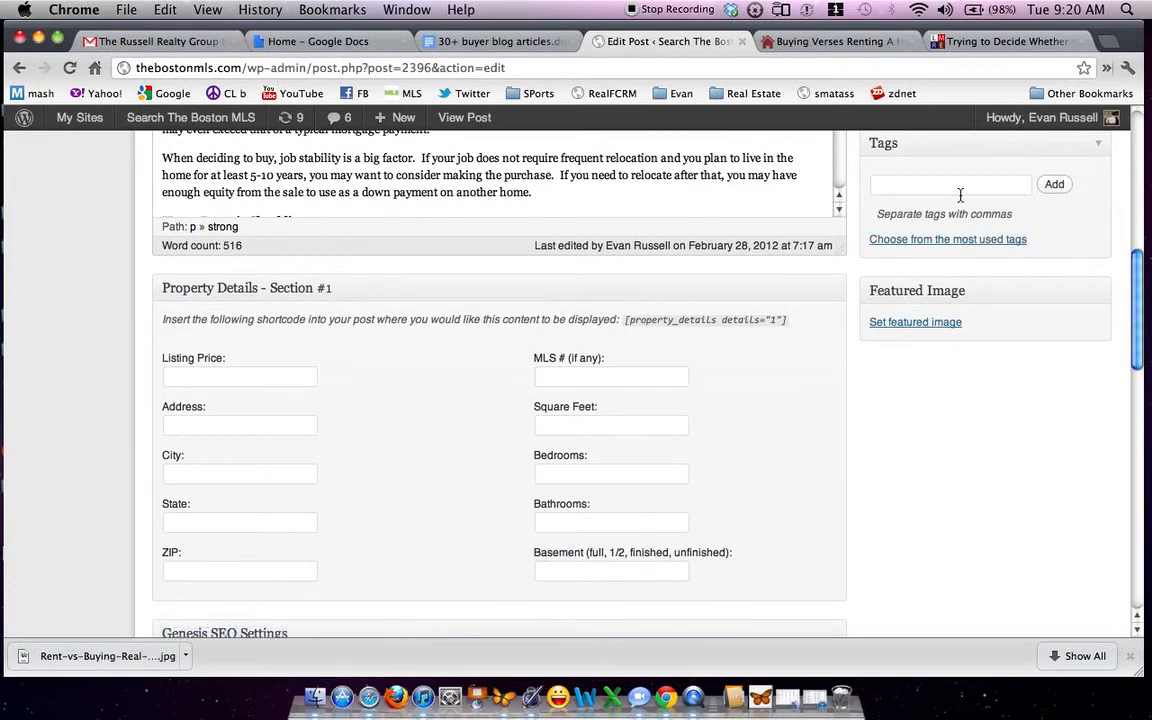
scroll(960, 195, up, 3)
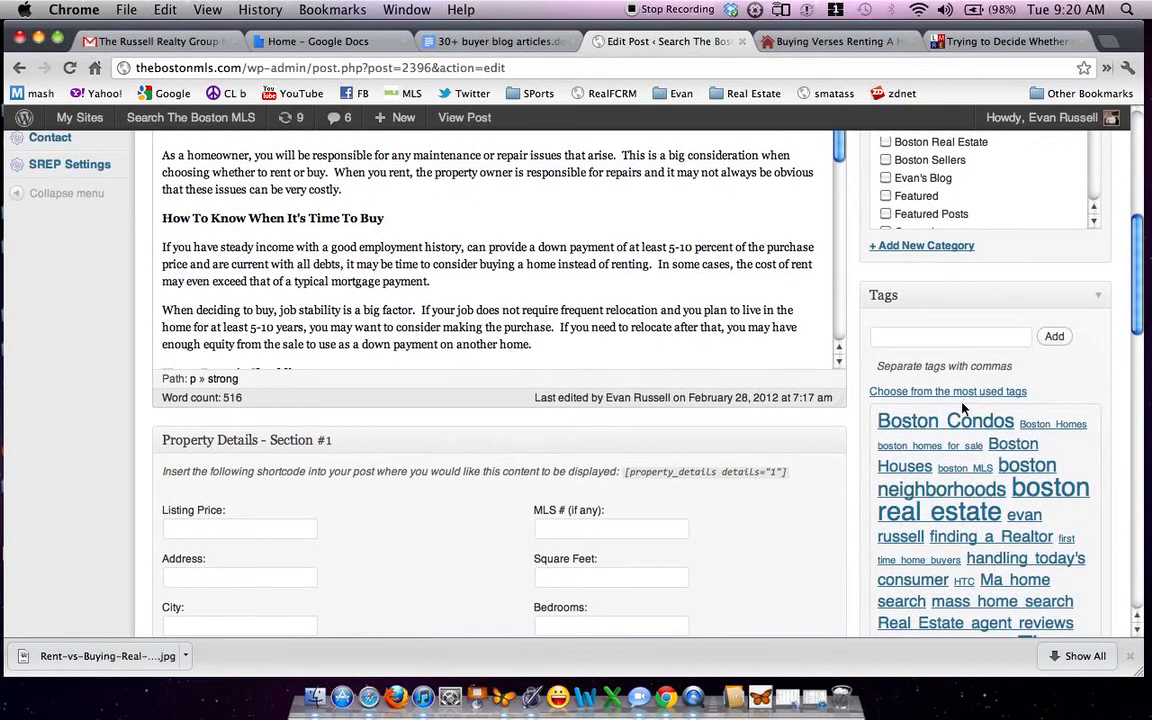
click(960, 428)
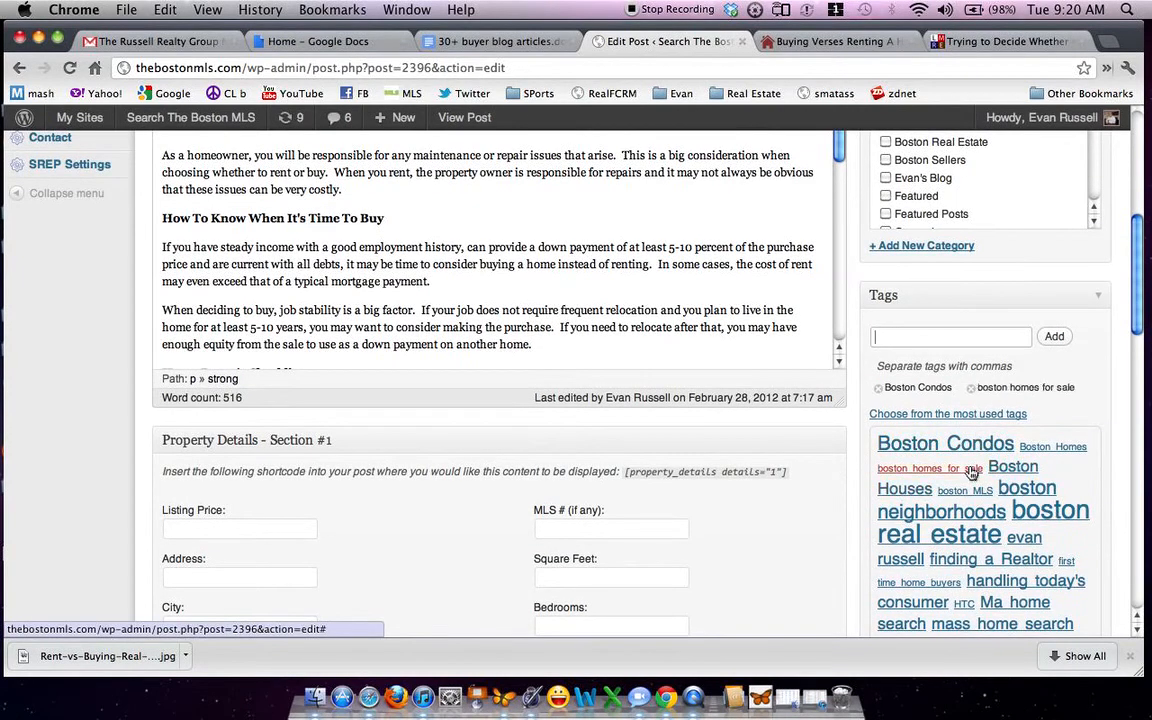
click(900, 467)
scroll(1015, 540, down, 2)
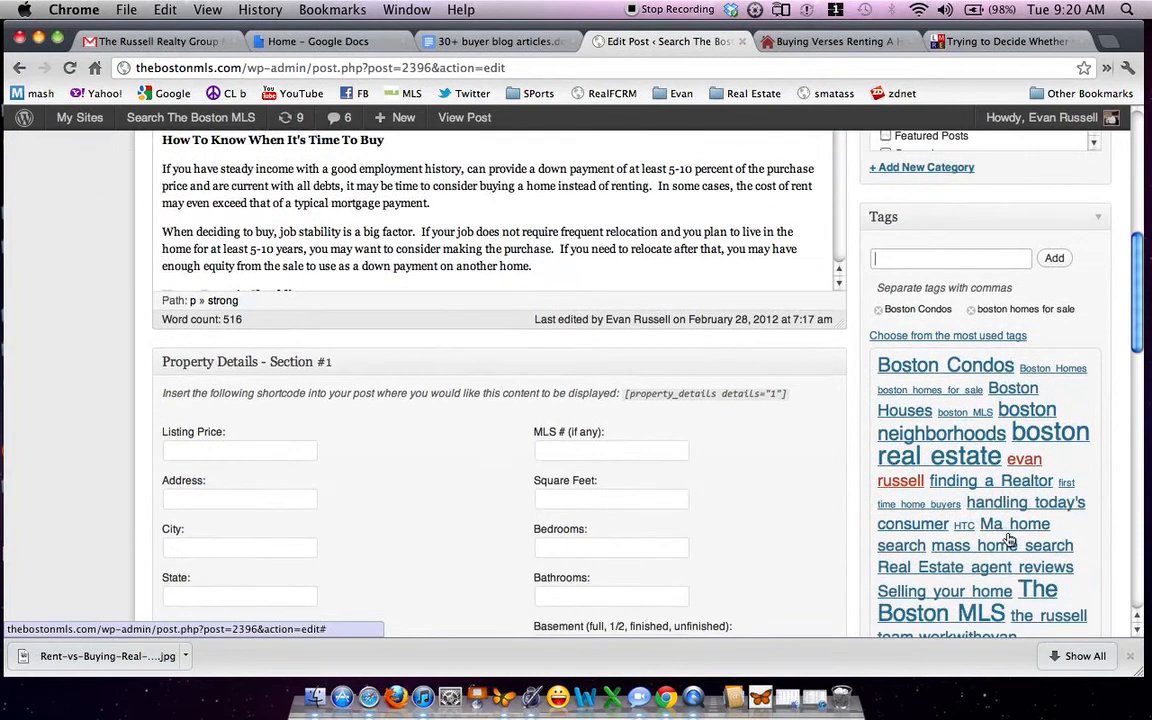
click(935, 504)
scroll(947, 510, down, 3)
click(946, 506)
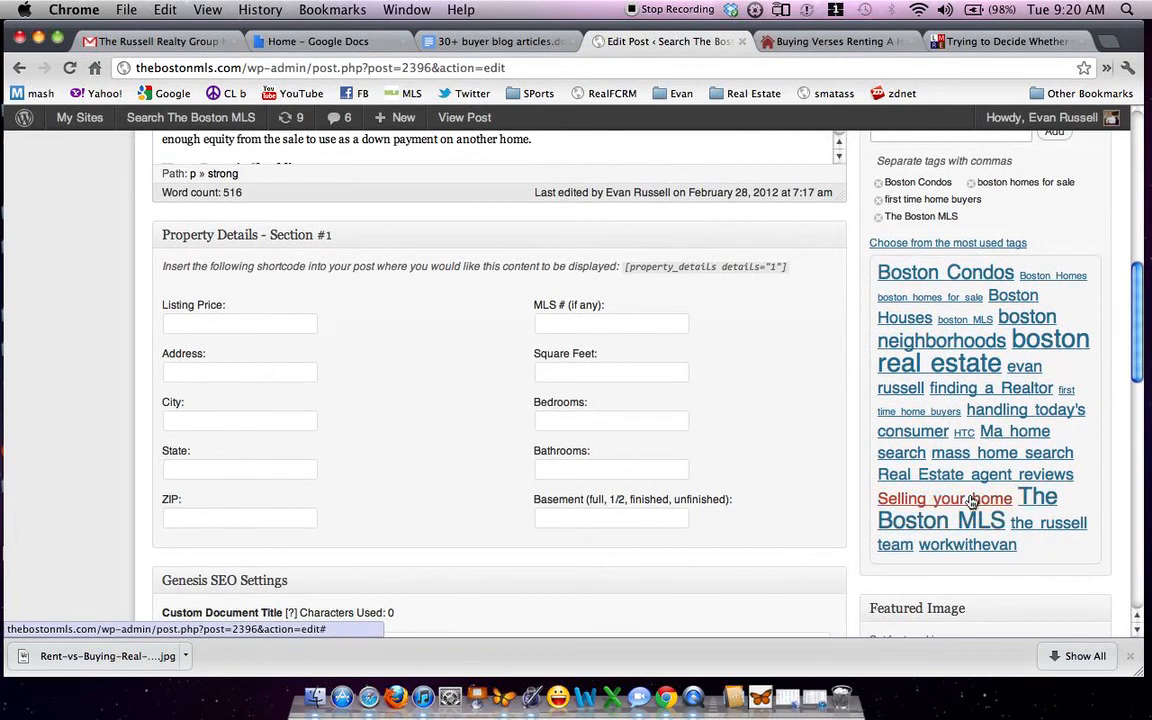
Add the new tags "renting vs buying" and "should i buy a home", and update the post.
scroll(975, 455, up, 1)
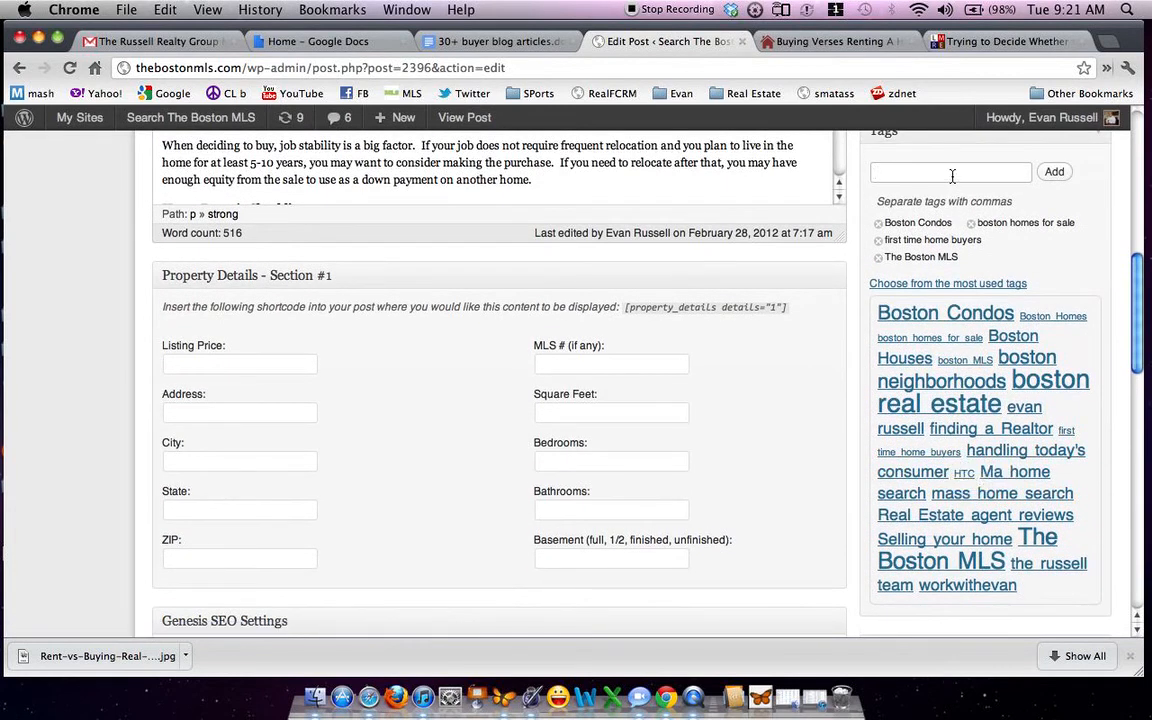
text(renting vs buyiing)
key(BackSpace)
key(BackSpace)
key(BackSpace)
key(BackSpace)
text(ing)
key(Return)
text(should i buy a home)
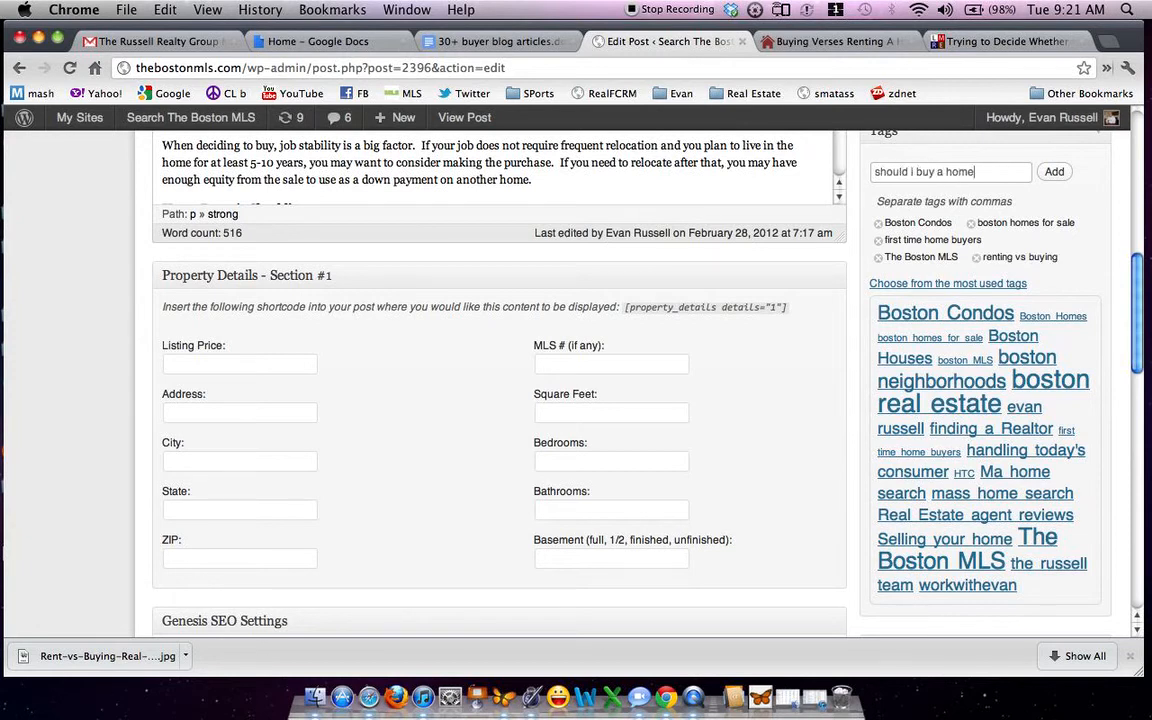
key(Return)
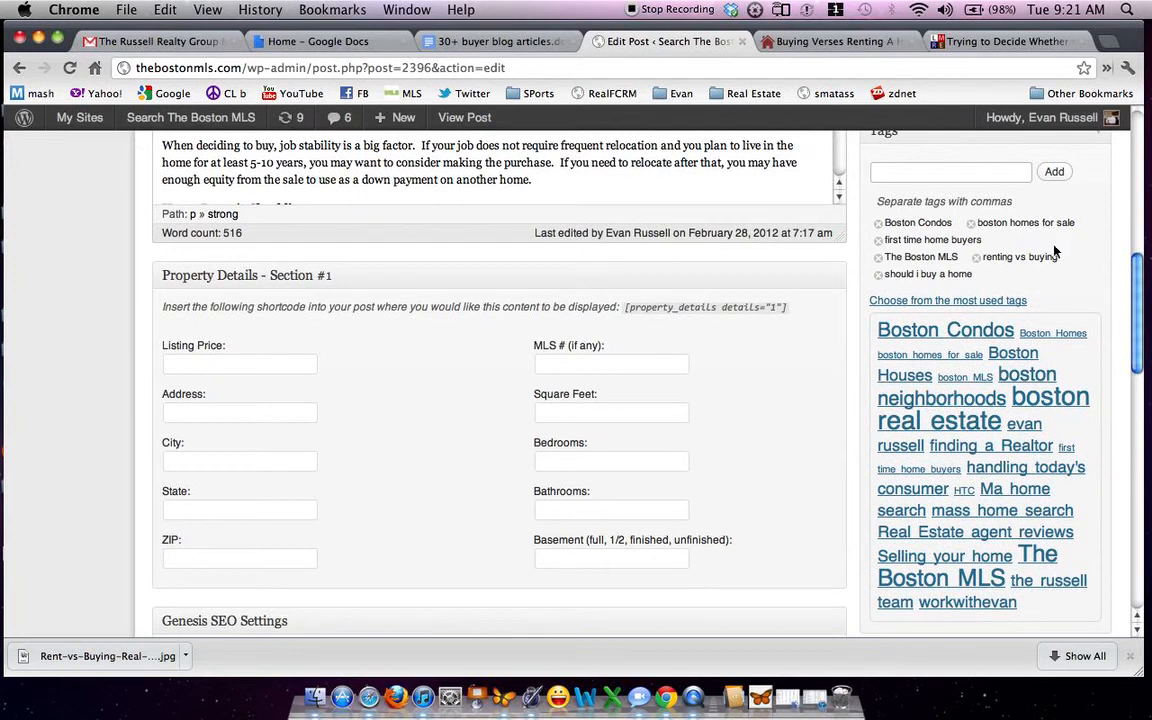
scroll(1140, 323, up, 10)
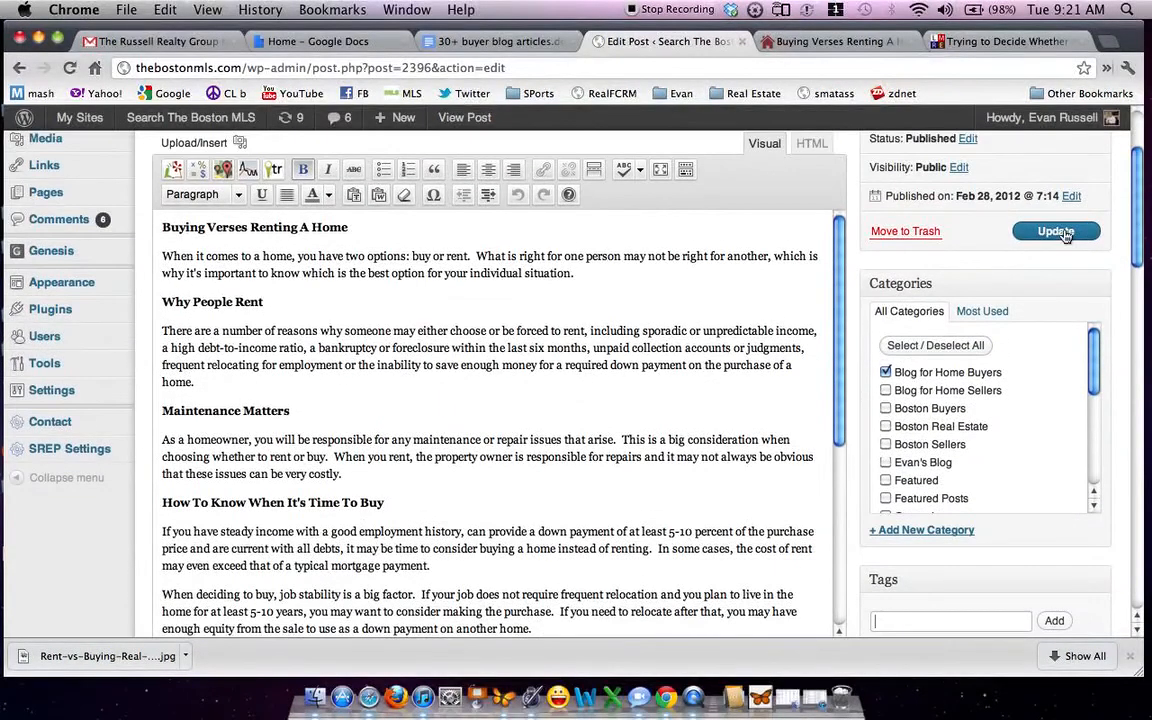
click(1058, 232)
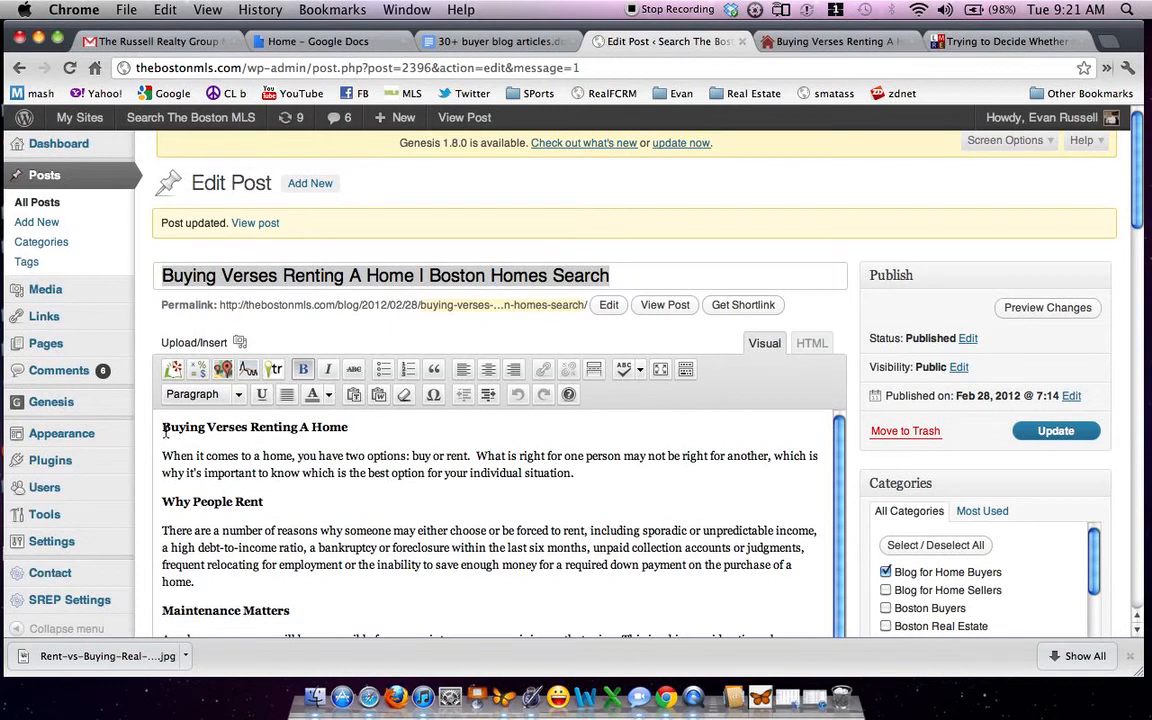
Upload Rent-vs-Buying-Real-Estate.jpg from the Pictures for Word Press folder in RRG 2011 as media for the post.
click(240, 344)
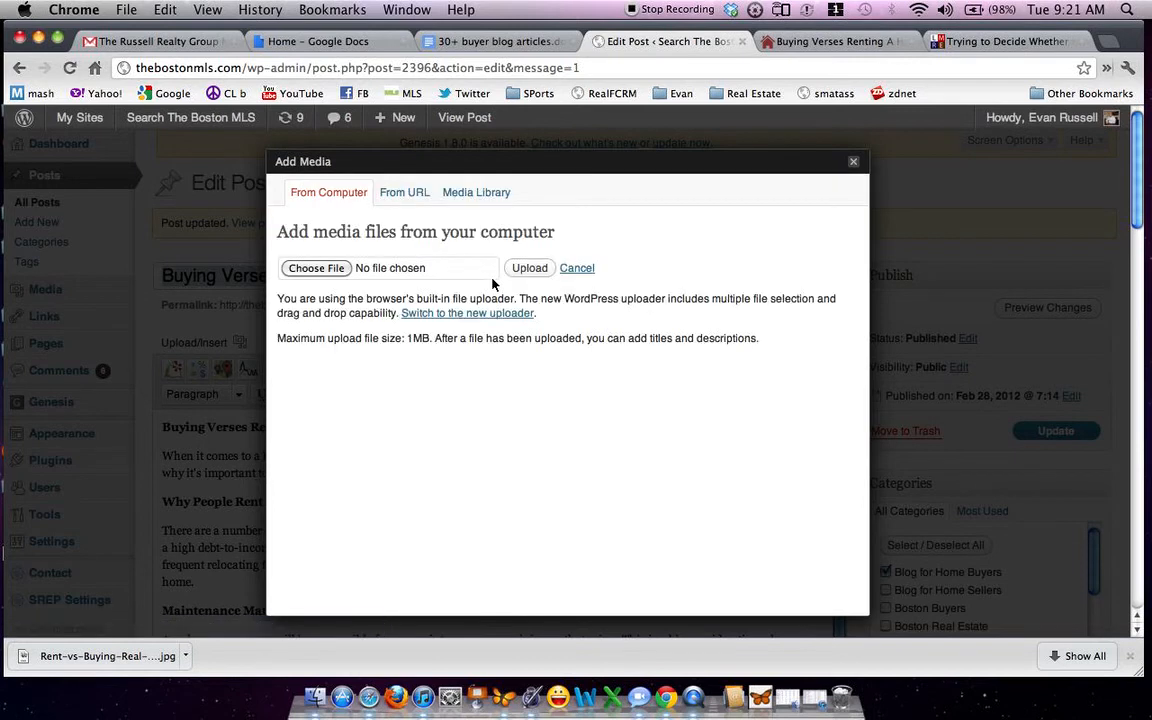
click(316, 268)
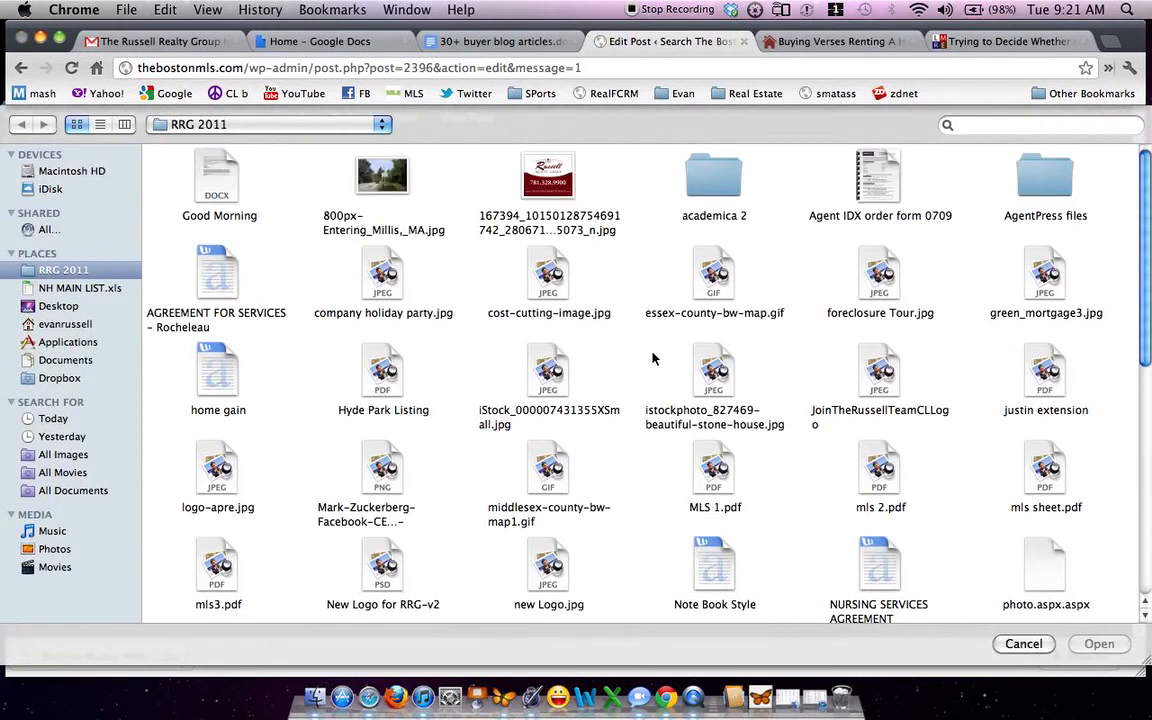
scroll(652, 358, down, 3)
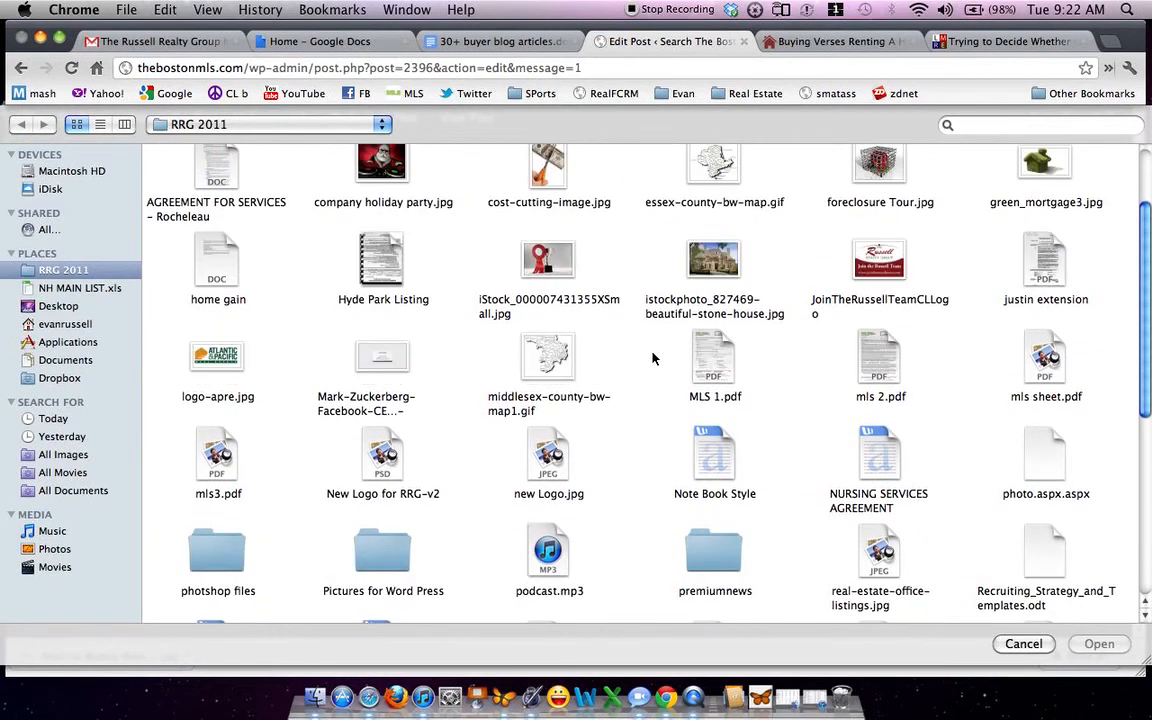
scroll(652, 358, down, 3)
scroll(652, 358, up, 4)
scroll(652, 358, down, 5)
scroll(652, 358, down, 5)
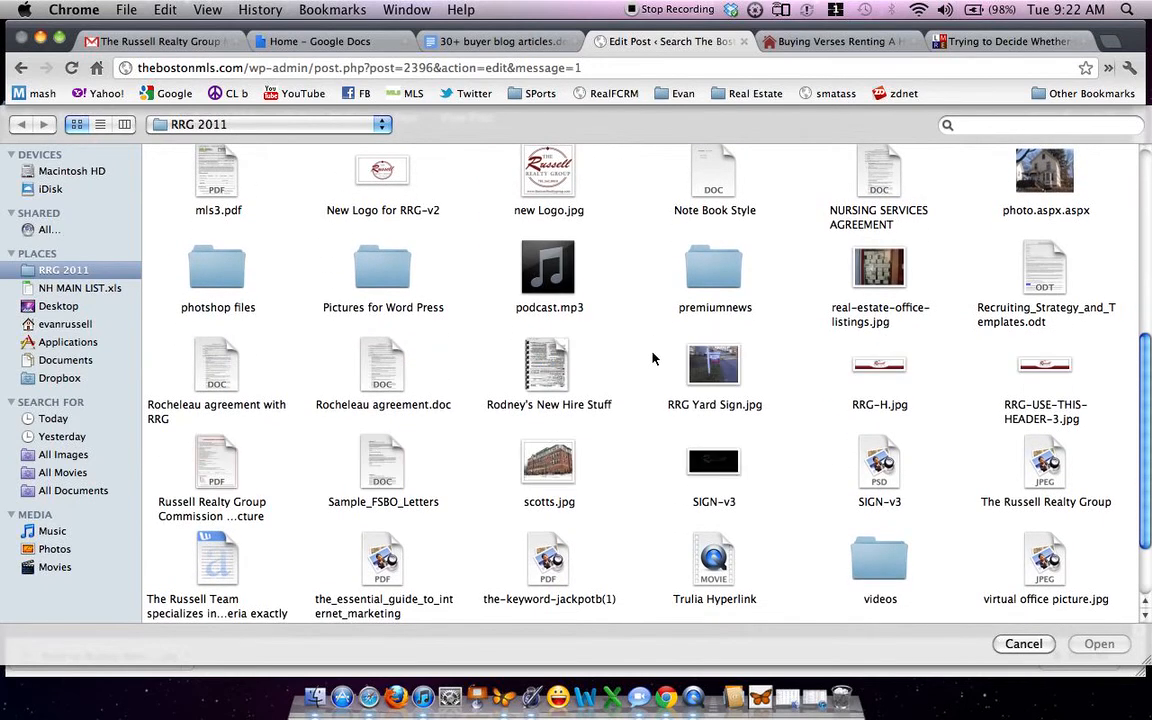
scroll(652, 358, down, 3)
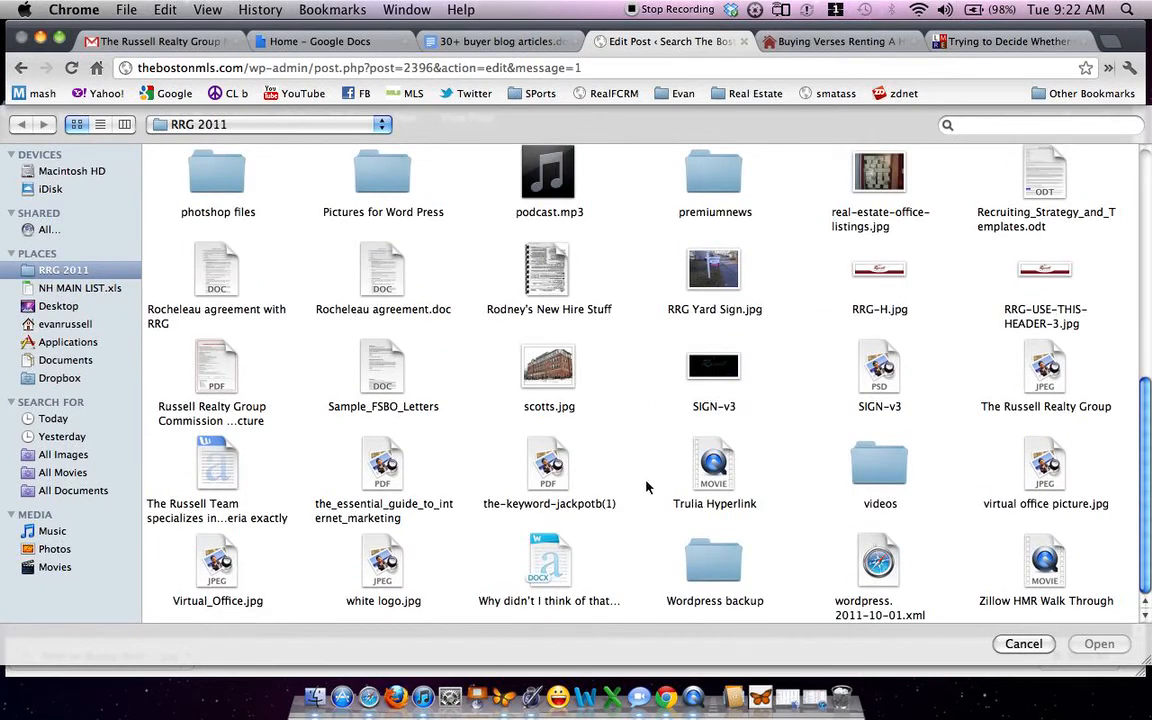
scroll(646, 485, up, 8)
scroll(646, 487, up, 8)
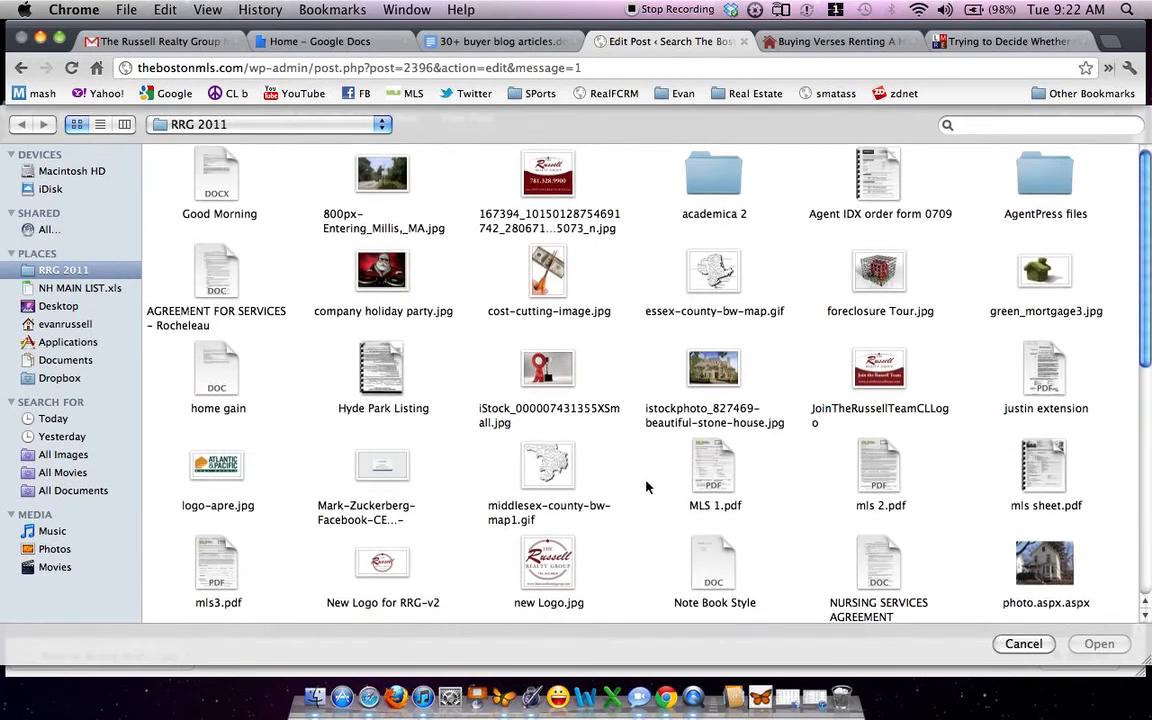
scroll(646, 487, down, 7)
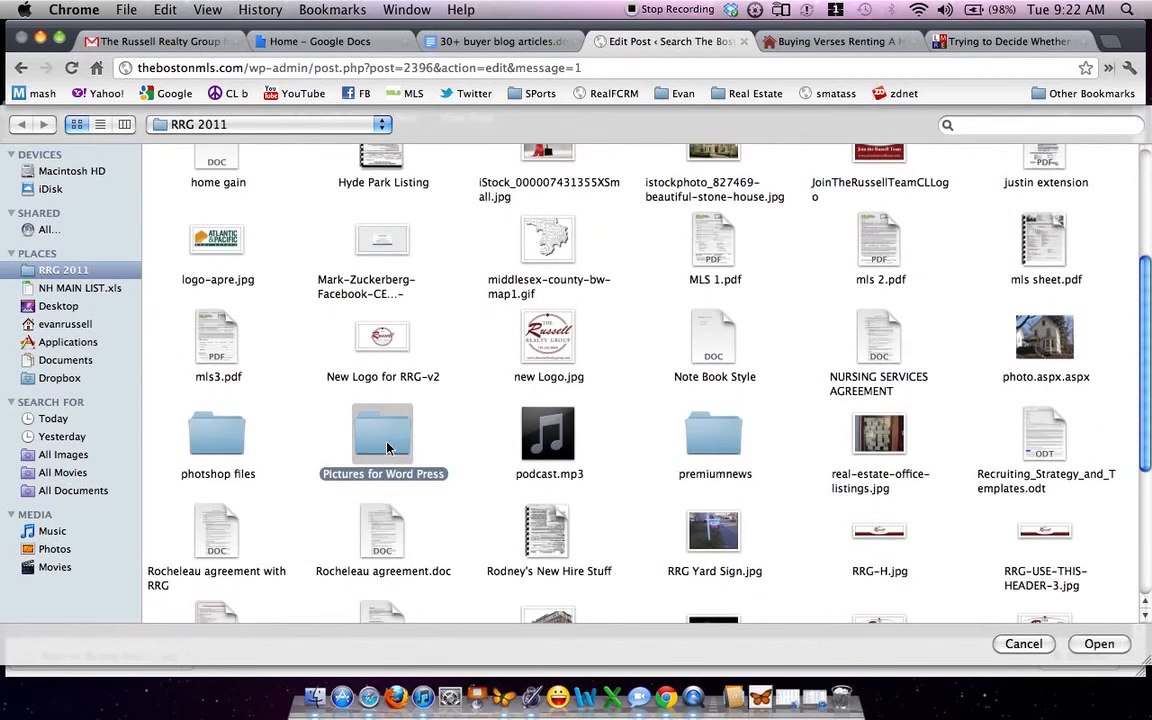
double_click(378, 434)
click(1008, 197)
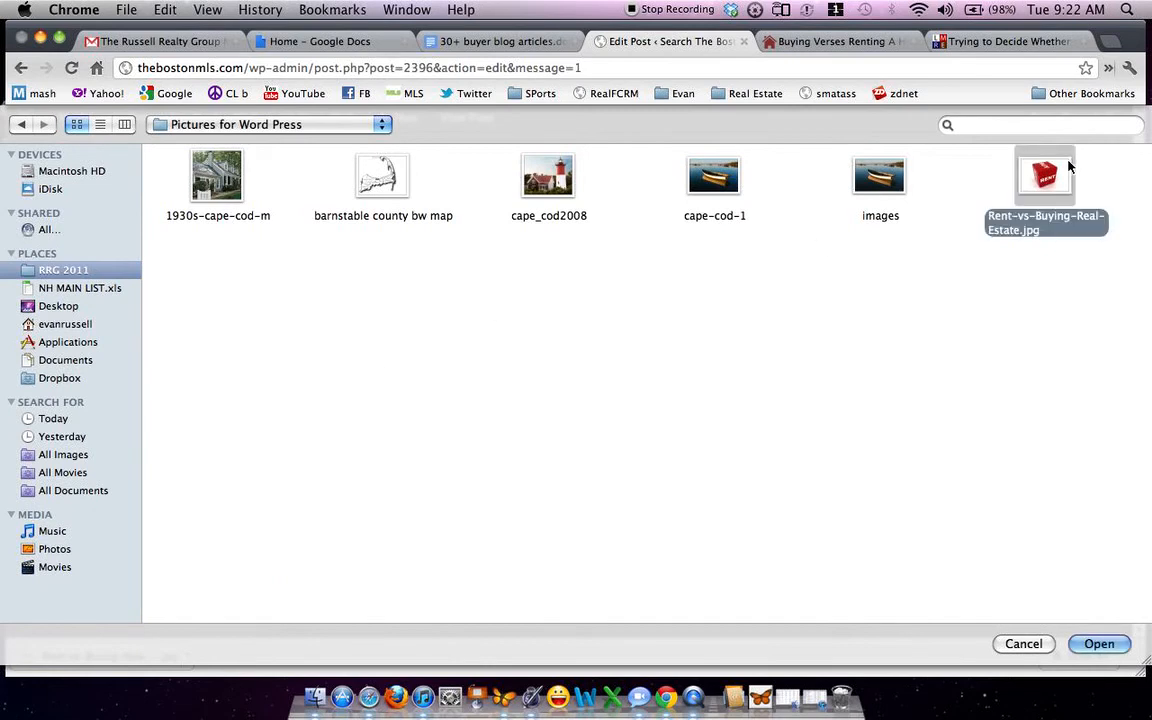
click(1098, 645)
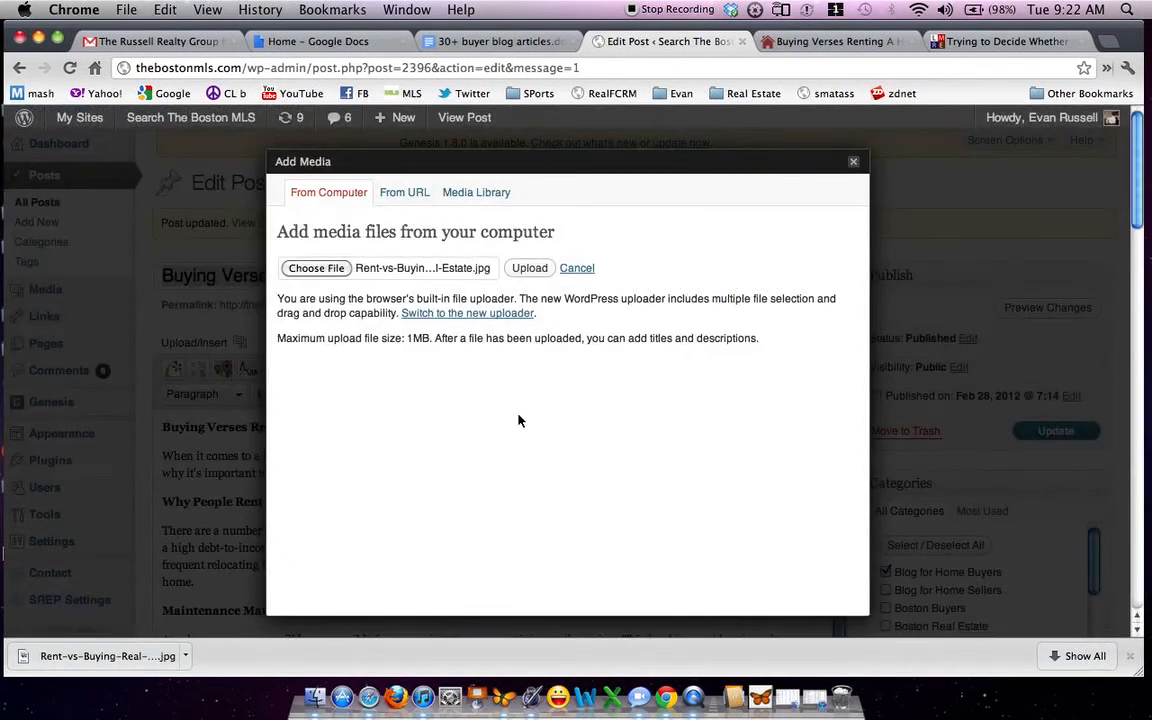
click(531, 268)
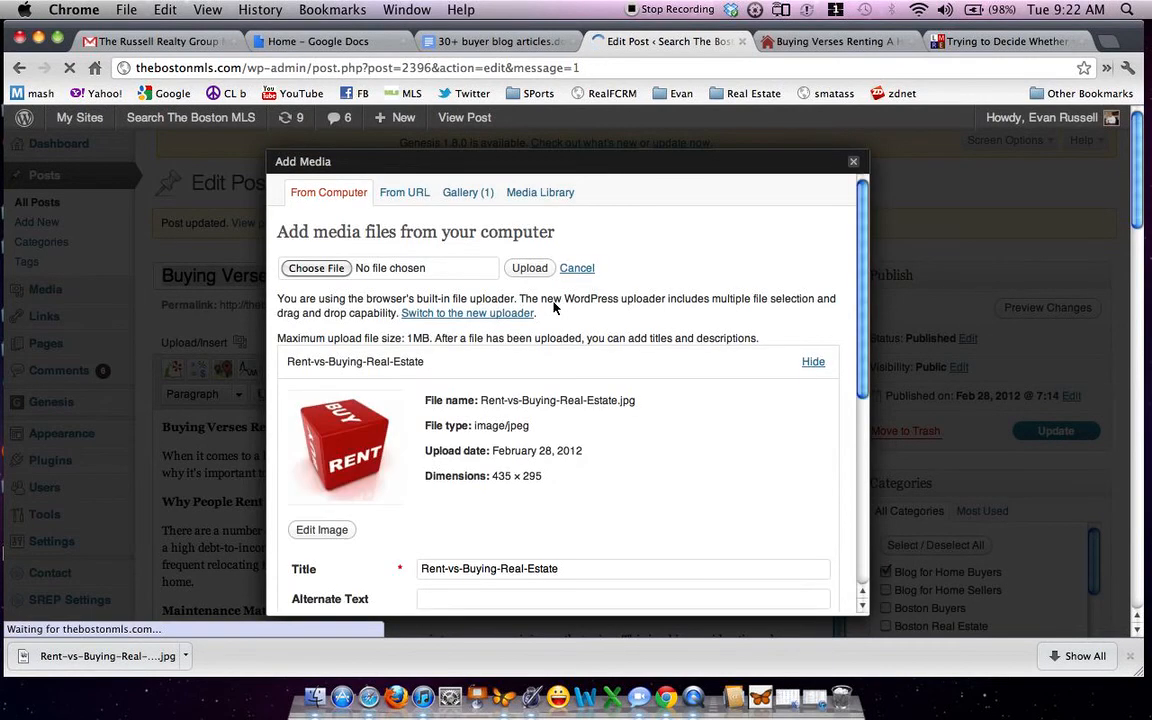
Set the uploaded image's alternate text to "Renting vs buying | The Boston MLS", keeping its title.
scroll(521, 401, down, 3)
click(565, 440)
drag(565, 440, 413, 442)
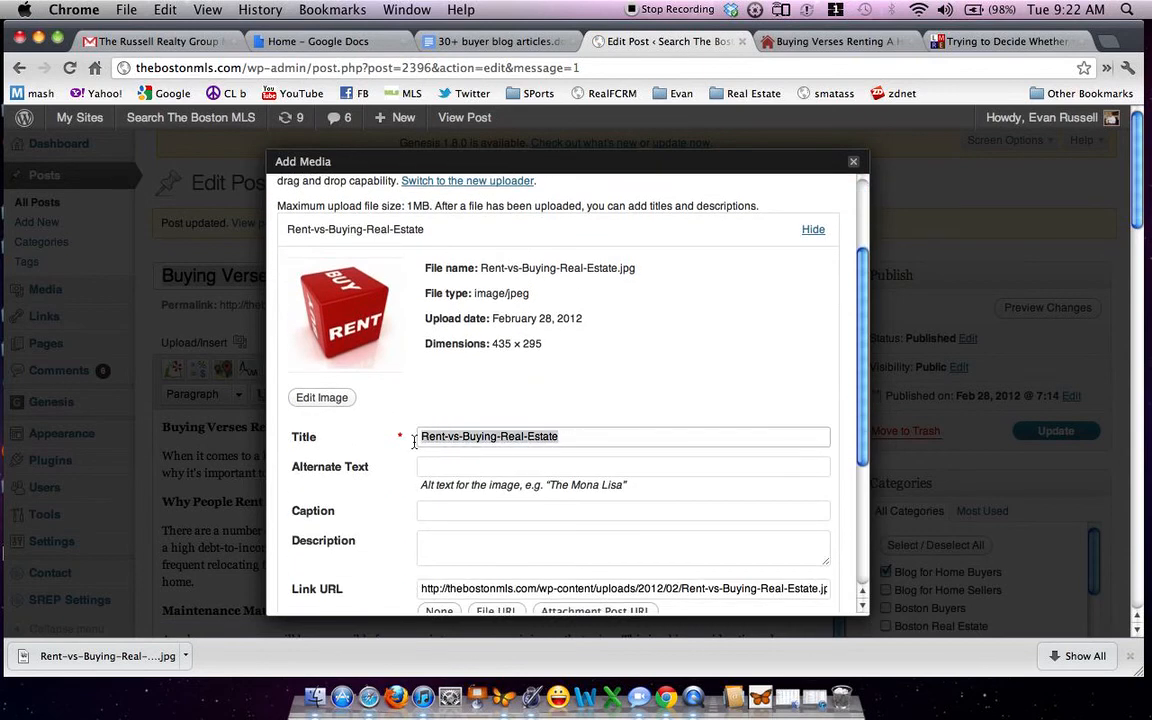
click(567, 437)
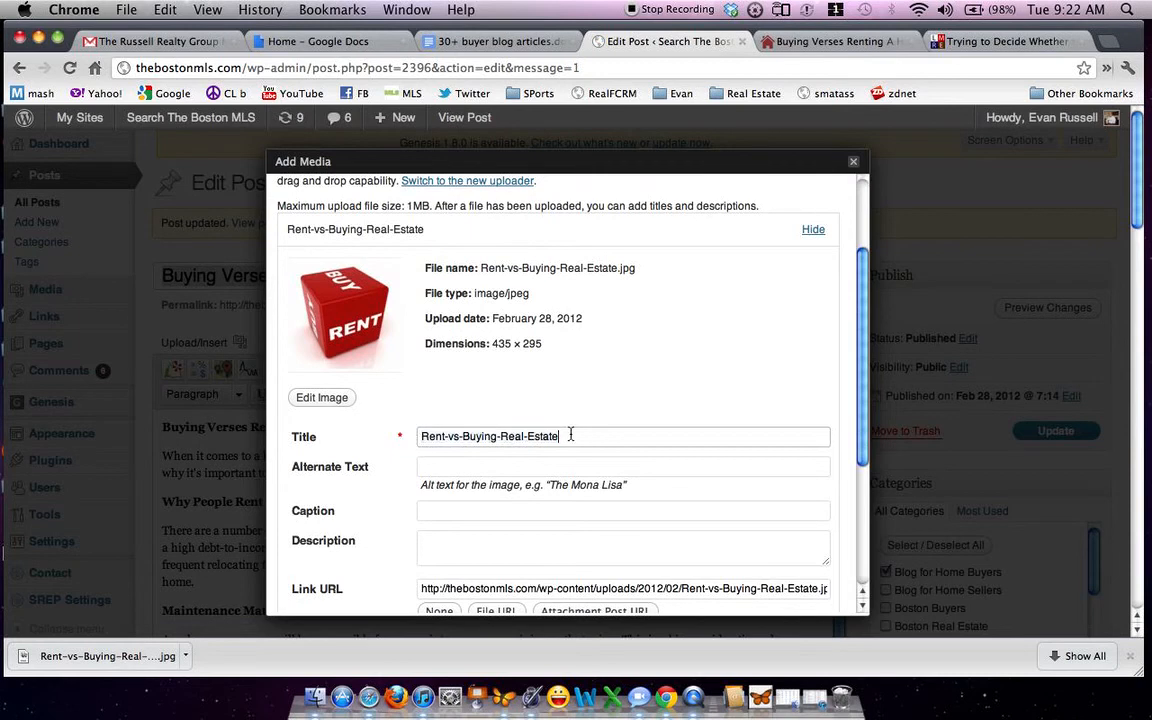
click(565, 463)
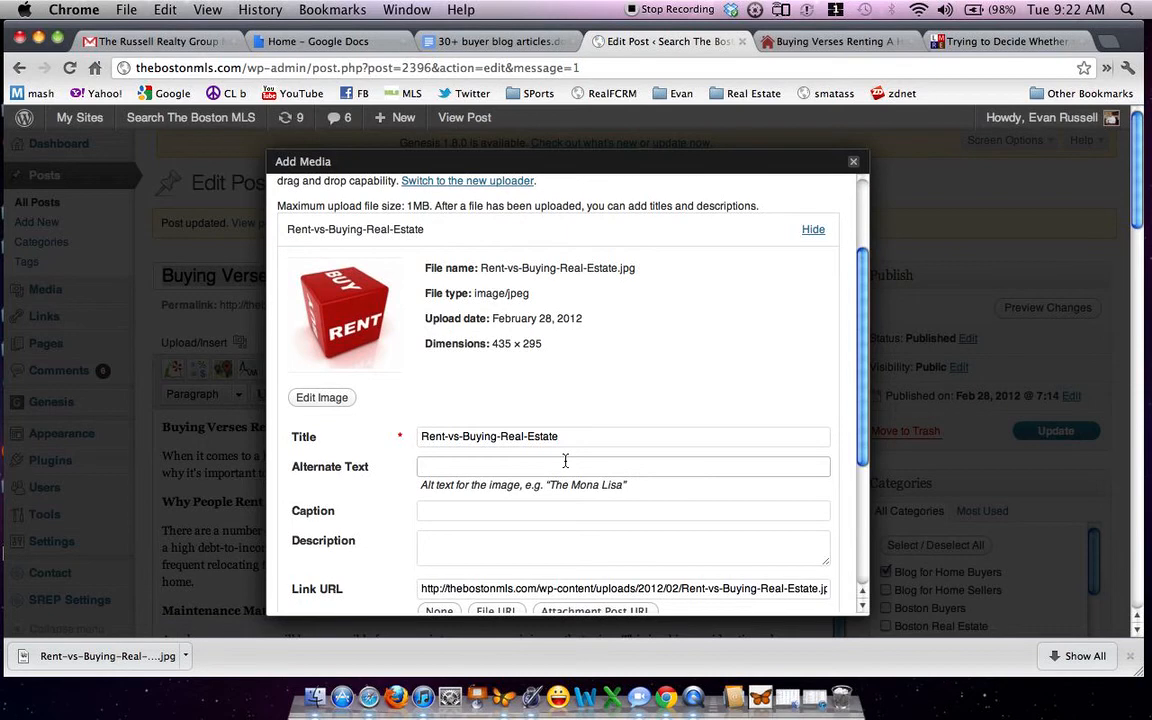
text(Rening)
key(BackSpace)
key(BackSpace)
key(BackSpace)
text(ting vs buying)
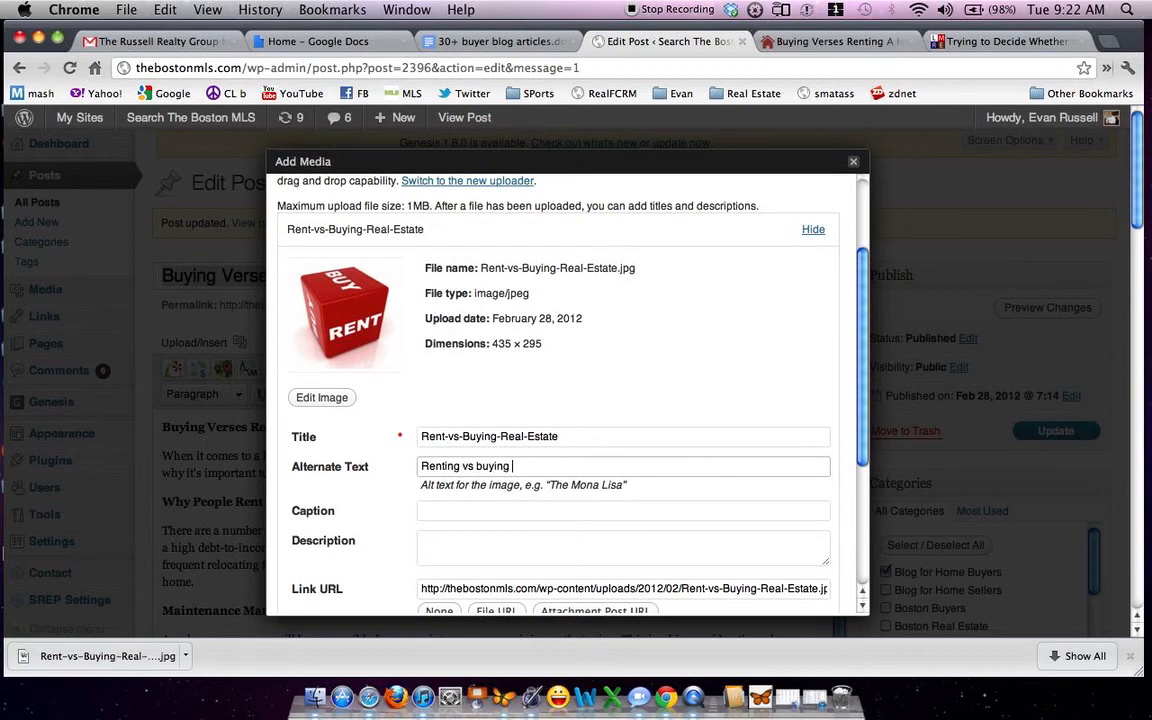
text( |)
text( The fi)
key(BackSpace)
key(BackSpace)
text(Boston M)
key(BackSpace)
key(BackSpace)
key(BackSpace)
text(n MLS)
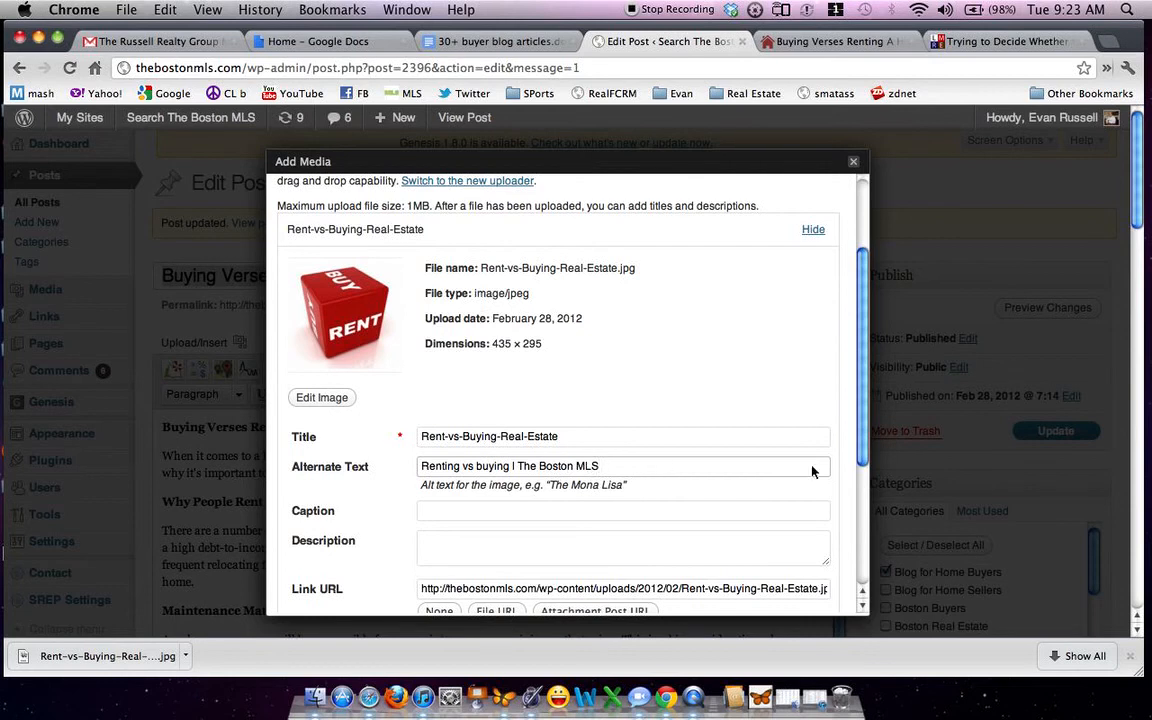
drag(865, 417, 870, 482)
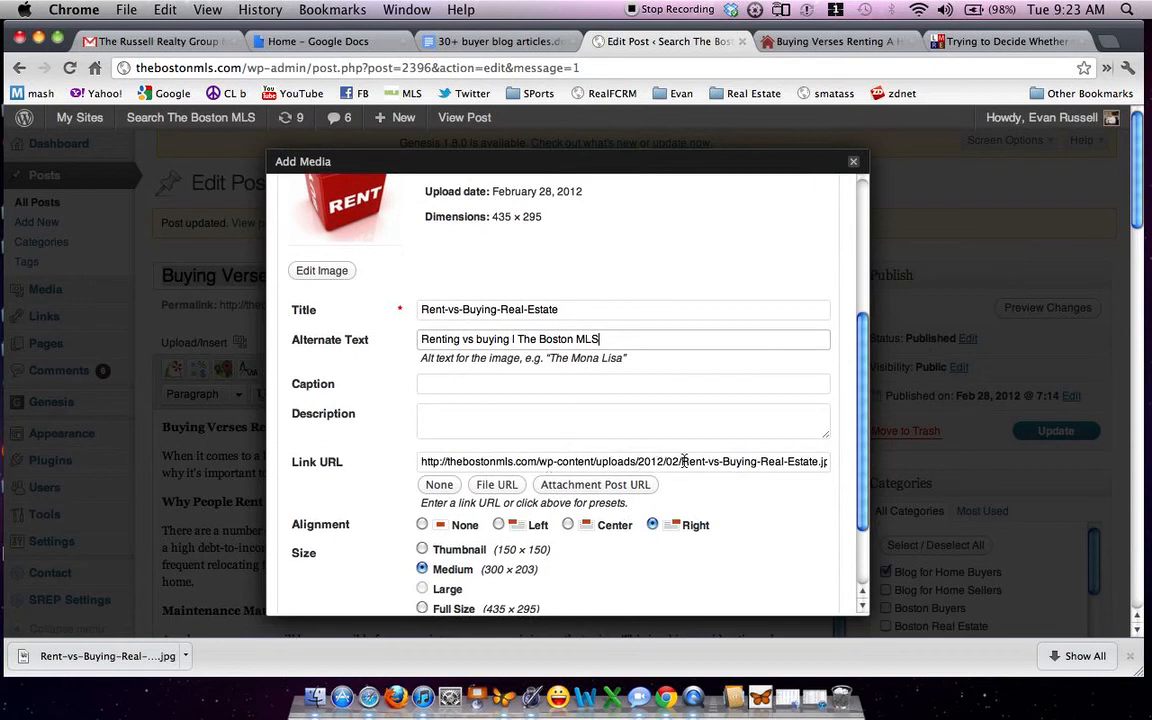
click(806, 44)
click(680, 68)
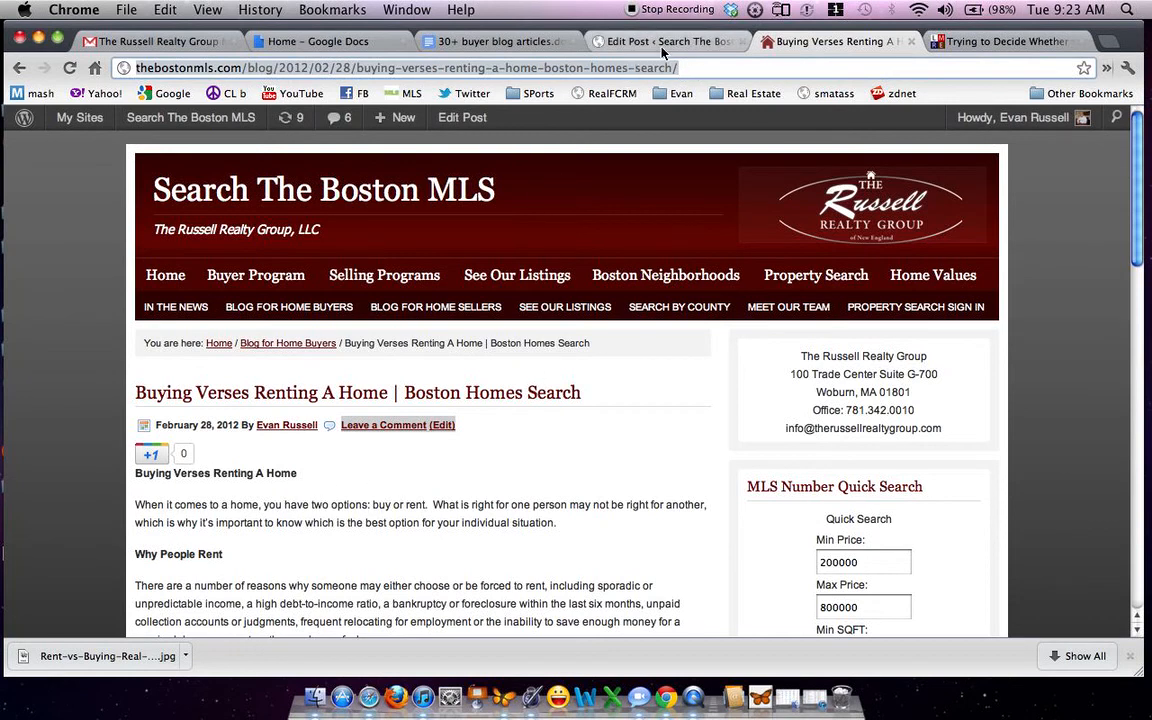
click(598, 44)
click(673, 464)
key(super+v)
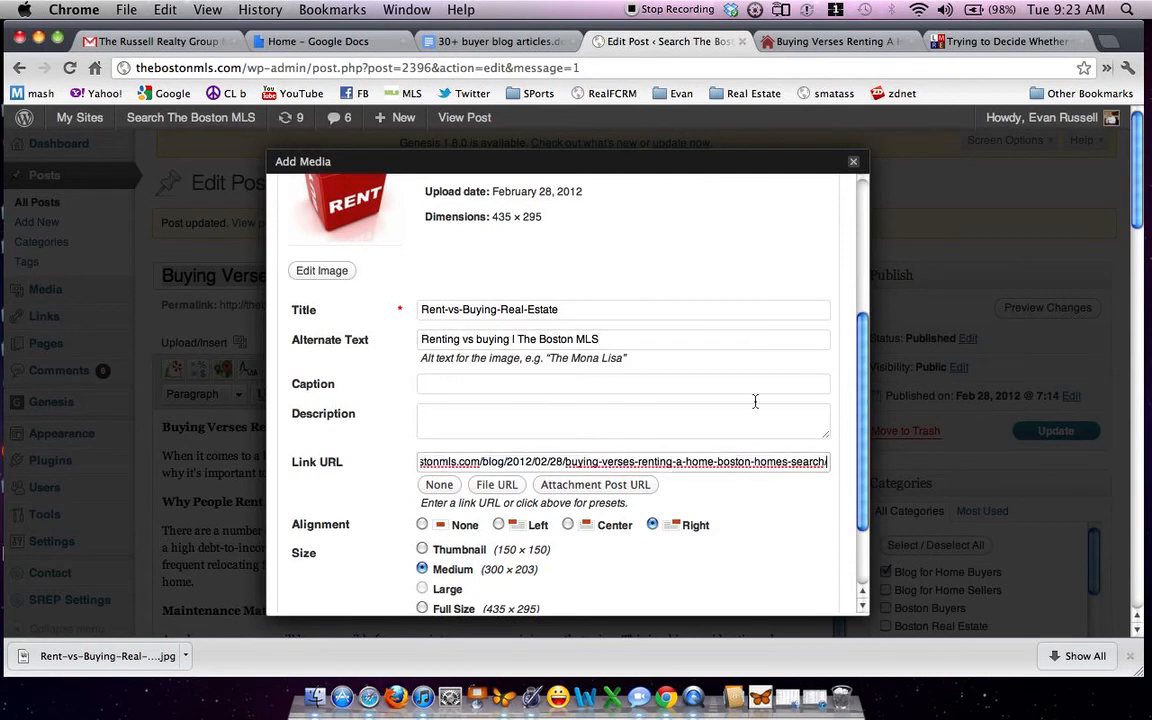
Make the Buy/Rent cube picture the post's featured image and insert it into the post.
scroll(855, 459, down, 3)
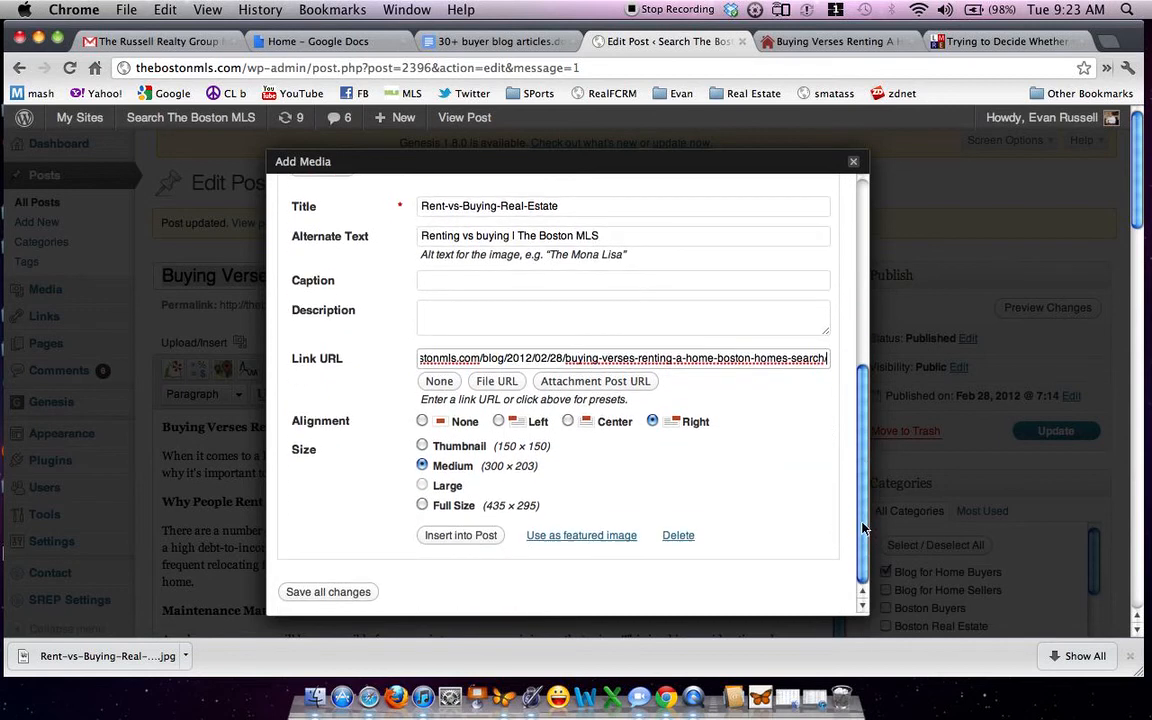
click(597, 537)
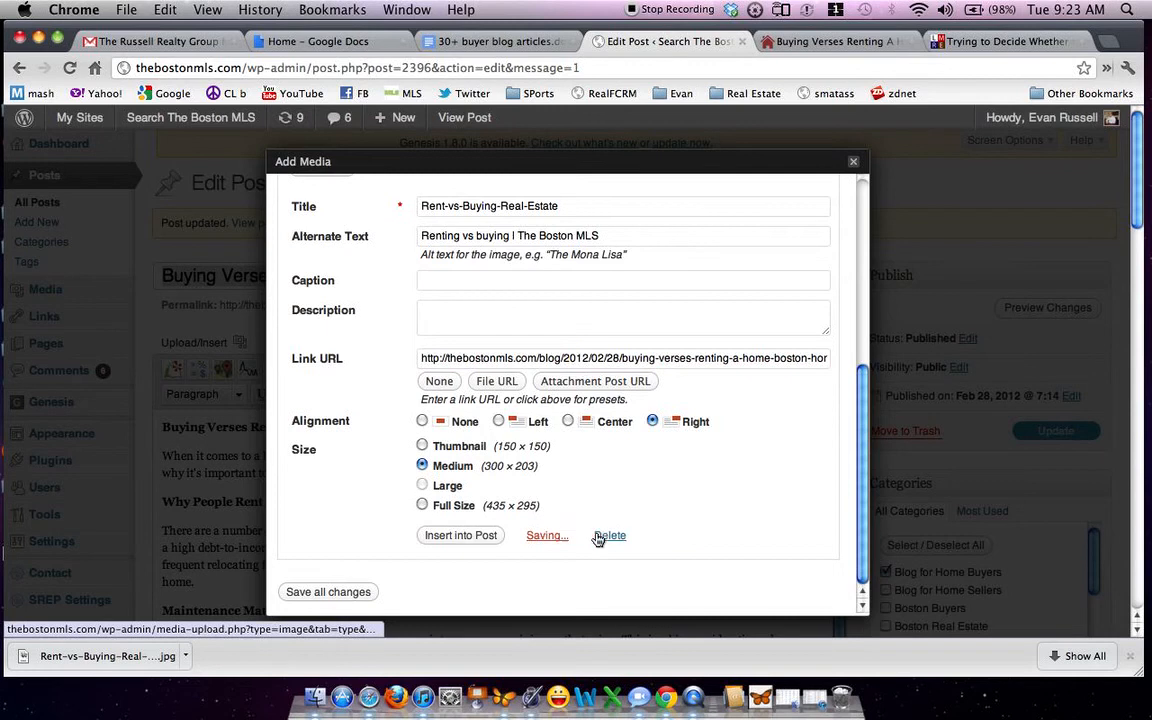
click(490, 540)
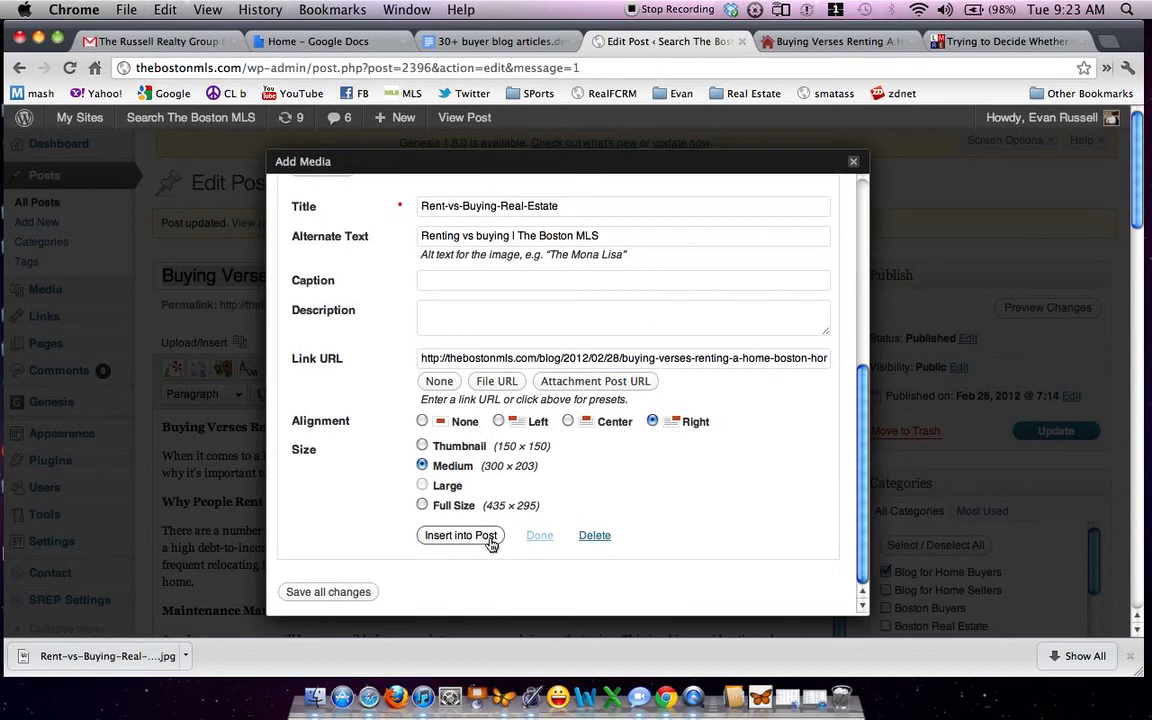
click(483, 538)
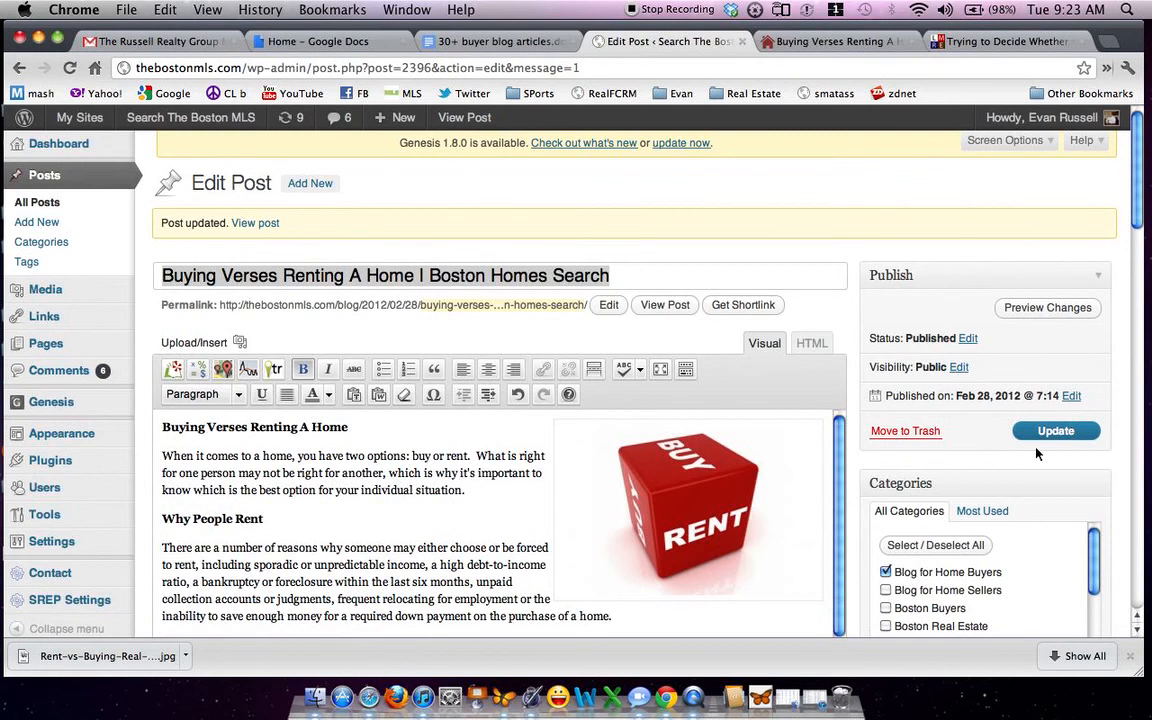
Update the post with the inserted image and look through its text in the editor.
scroll(1136, 224, down, 3)
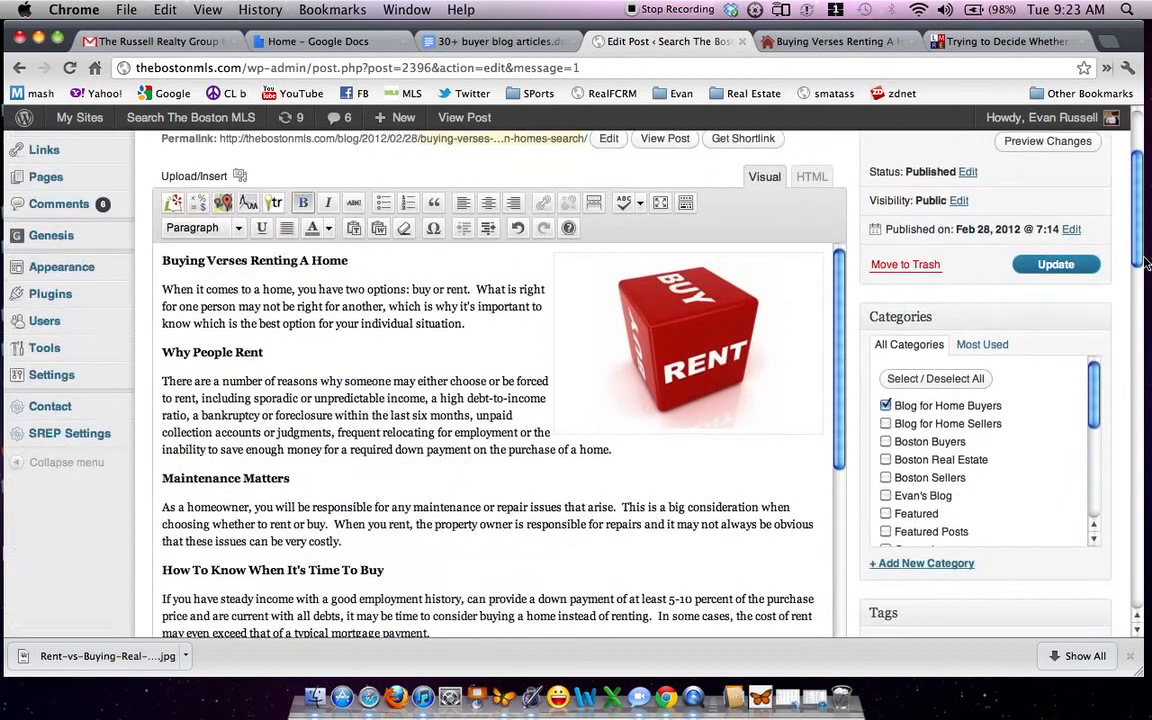
click(1062, 264)
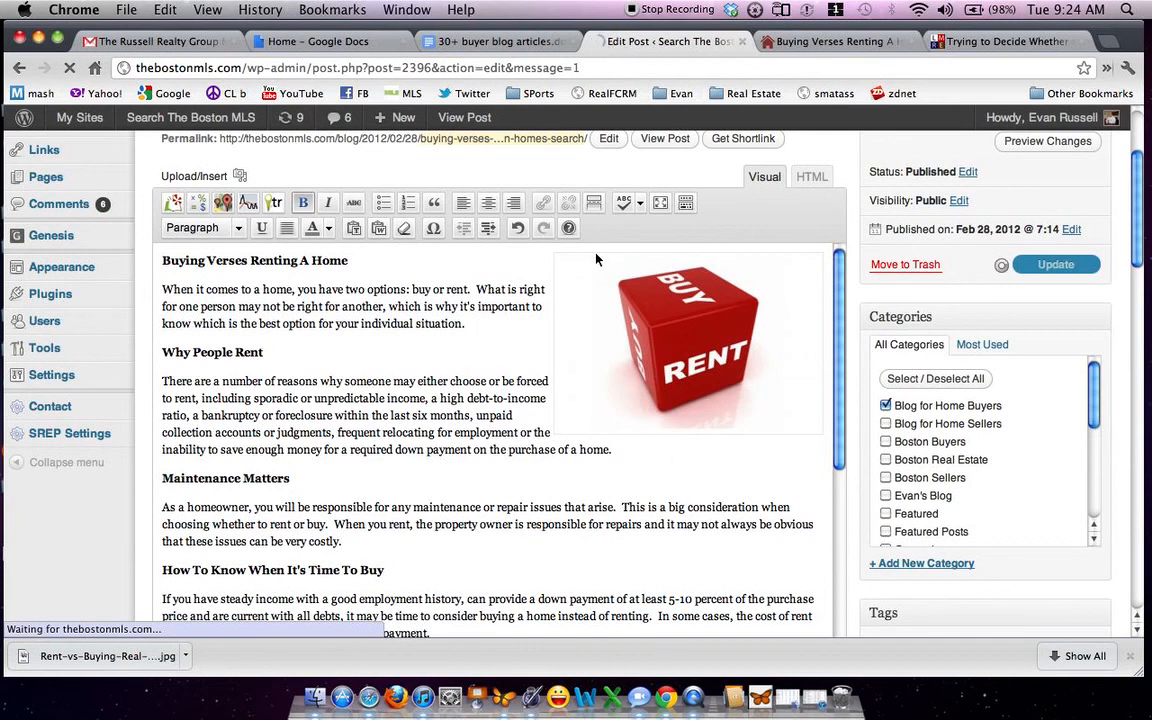
scroll(421, 598, down, 6)
scroll(421, 598, down, 3)
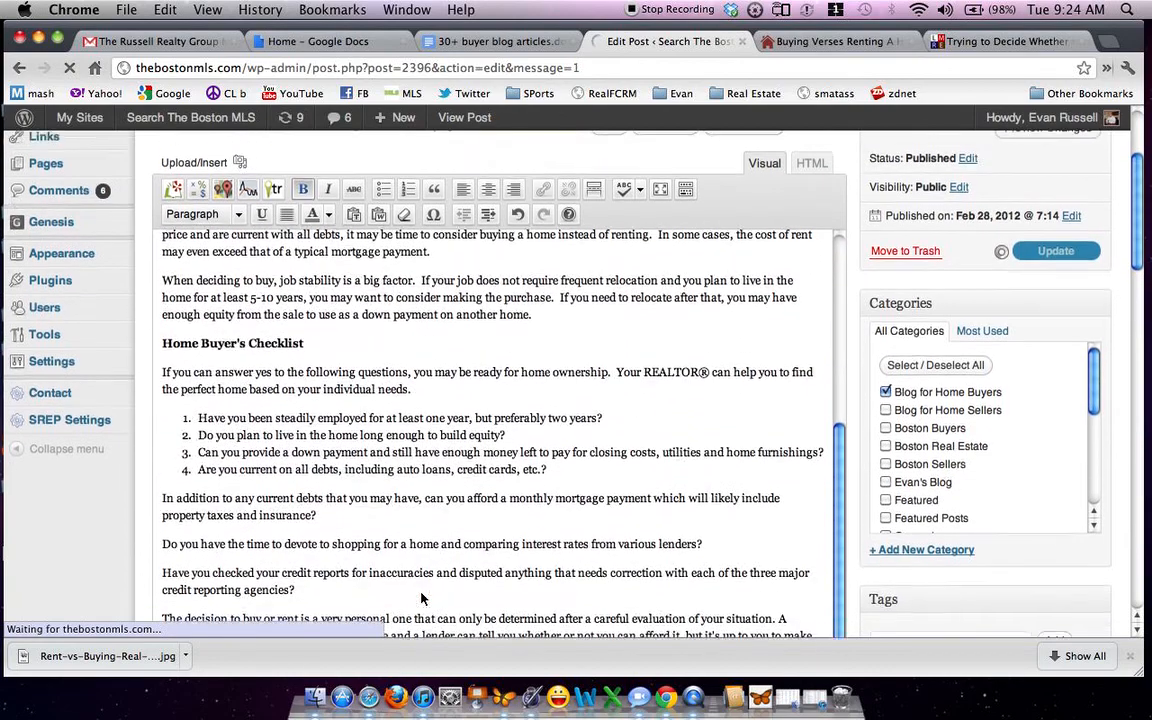
scroll(421, 598, up, 10)
scroll(421, 598, up, 3)
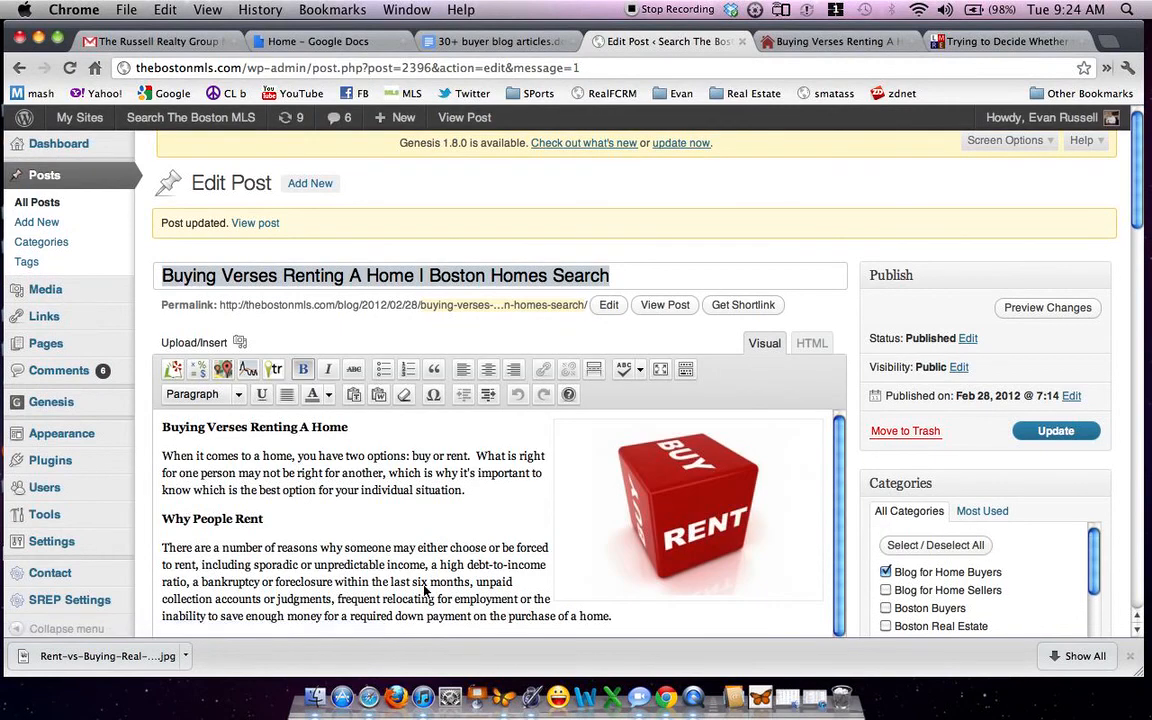
Reload the live "Buying Verses Renting A Home" post and check the image placement and comment setting.
click(873, 38)
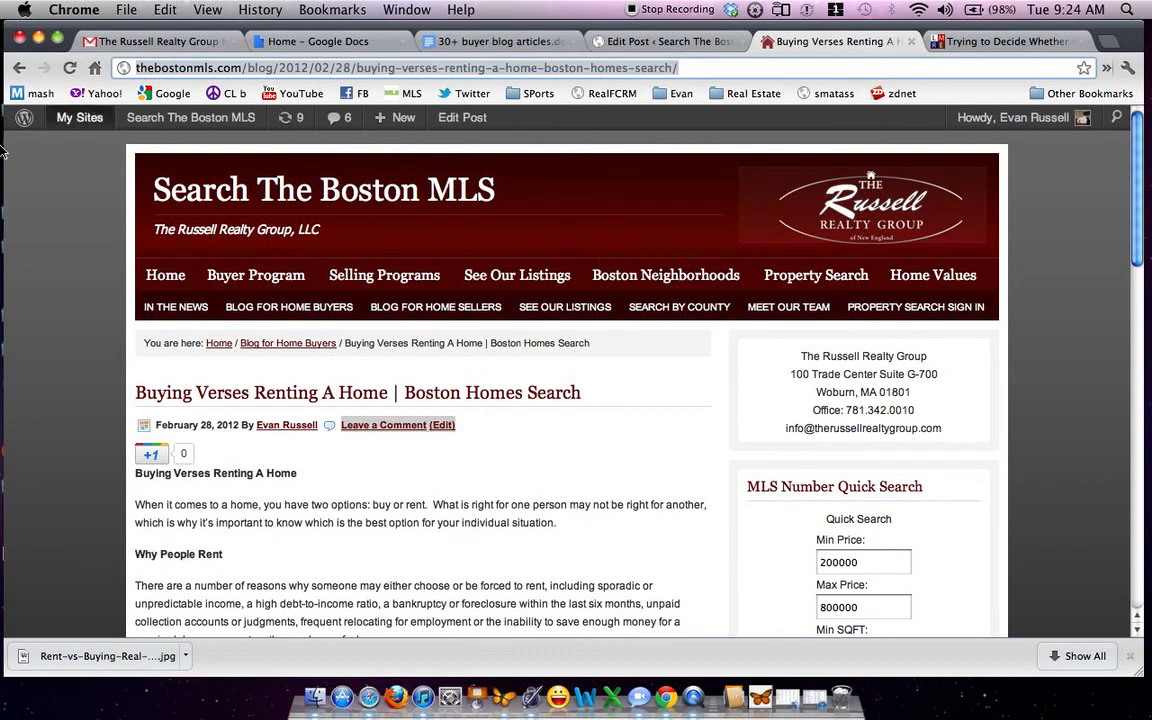
click(69, 67)
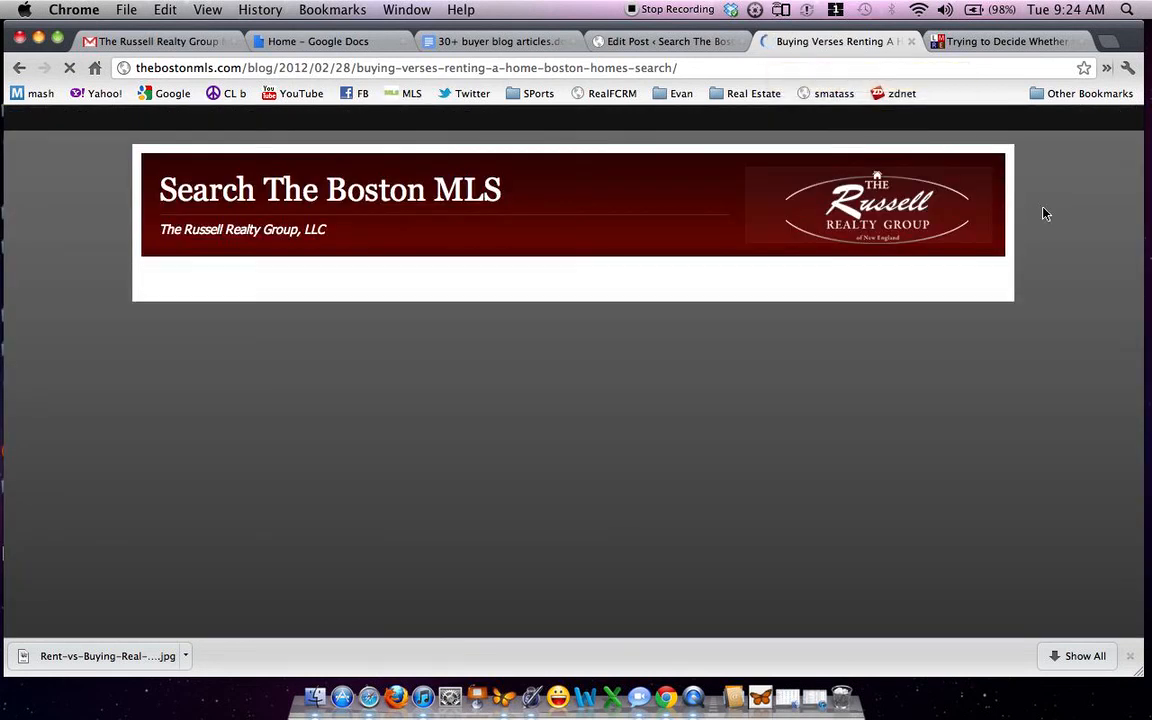
scroll(1043, 213, down, 2)
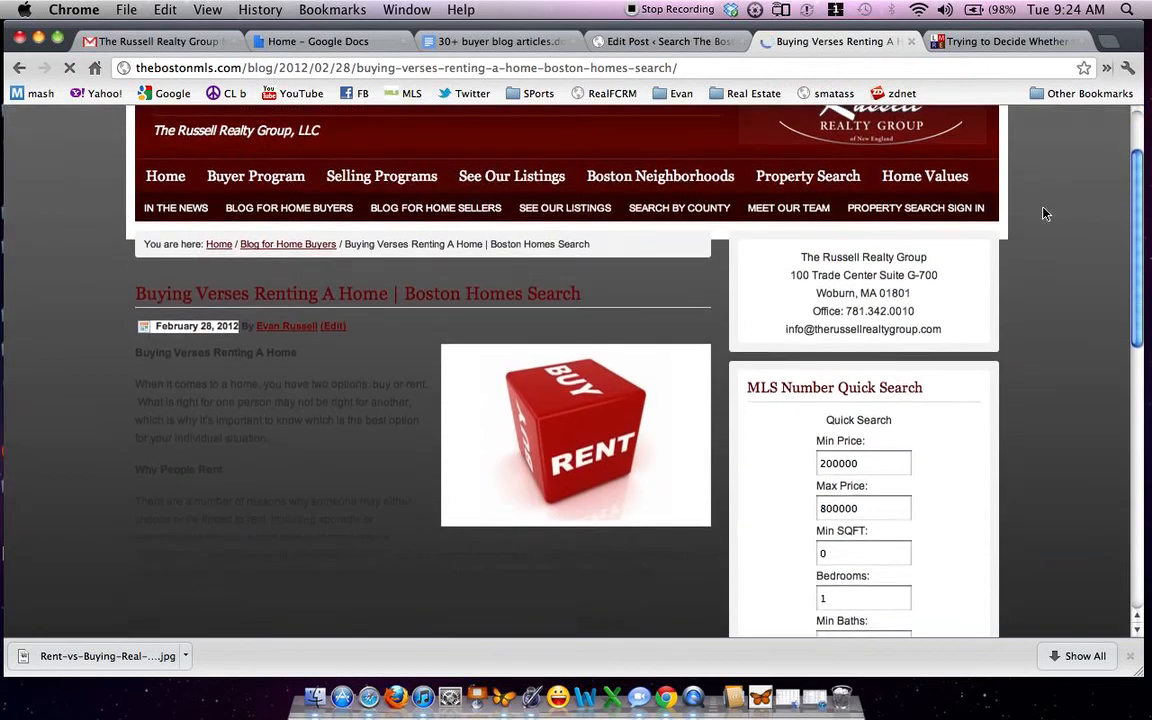
scroll(1043, 213, down, 3)
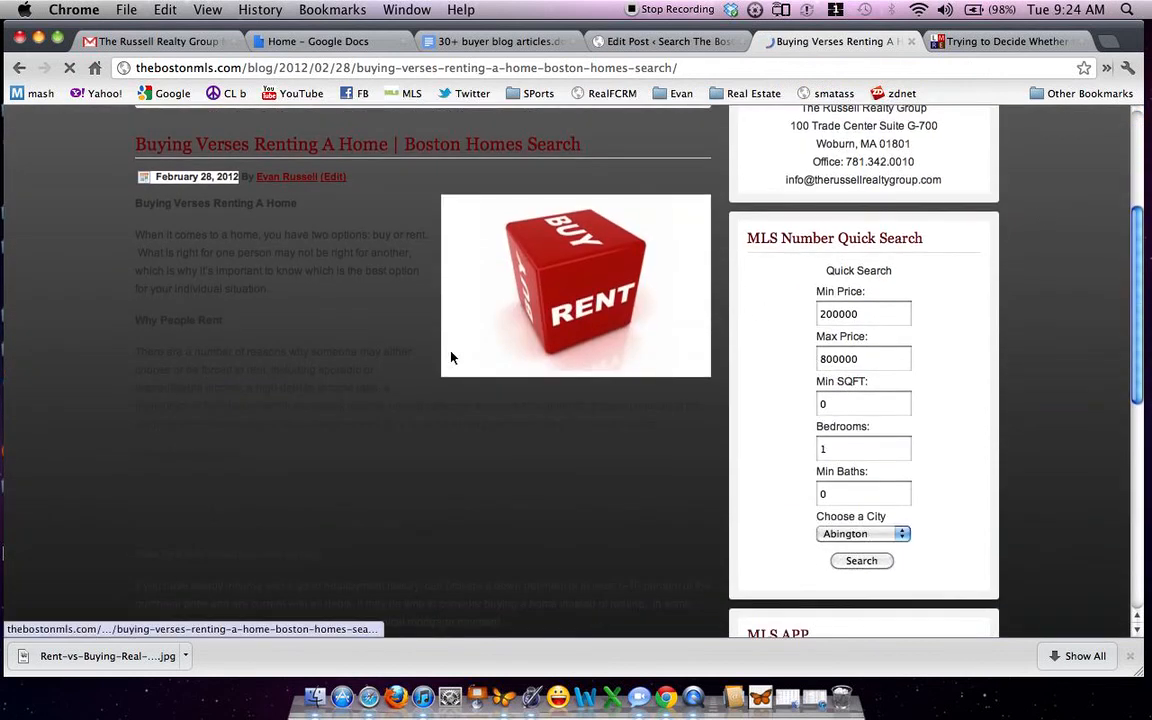
scroll(321, 347, down, 4)
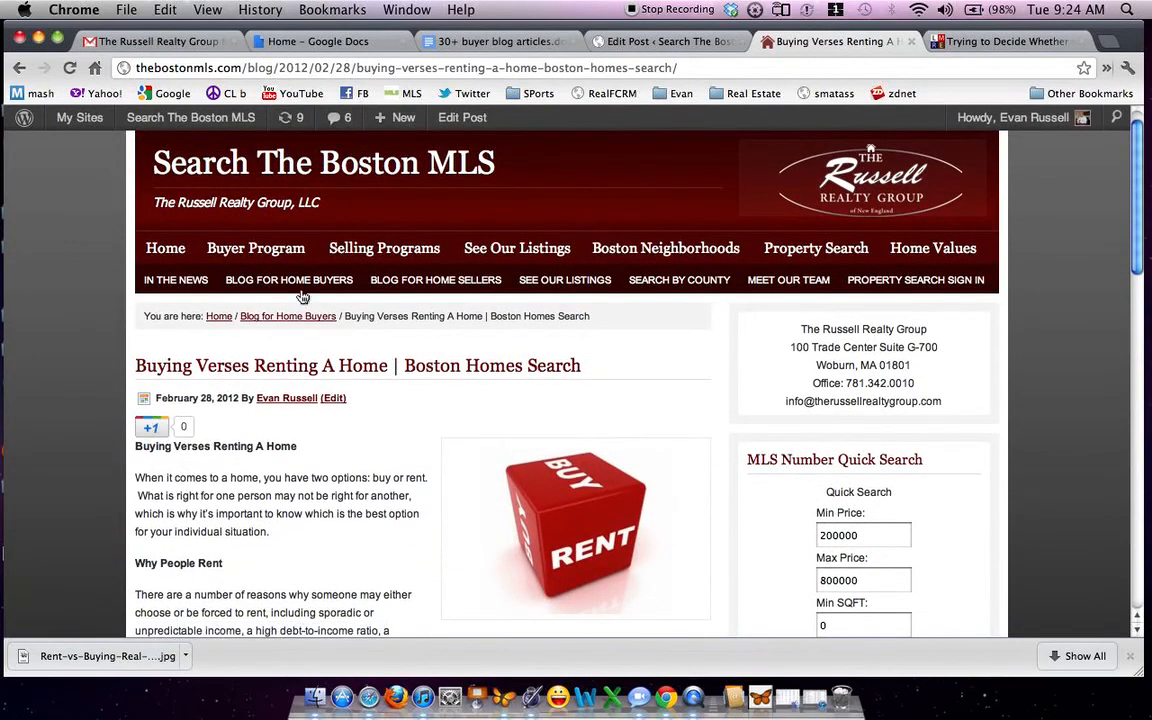
Open the Blog for Home Buyers category page and compare the new post's thumbnail and tags with the older posts.
click(301, 280)
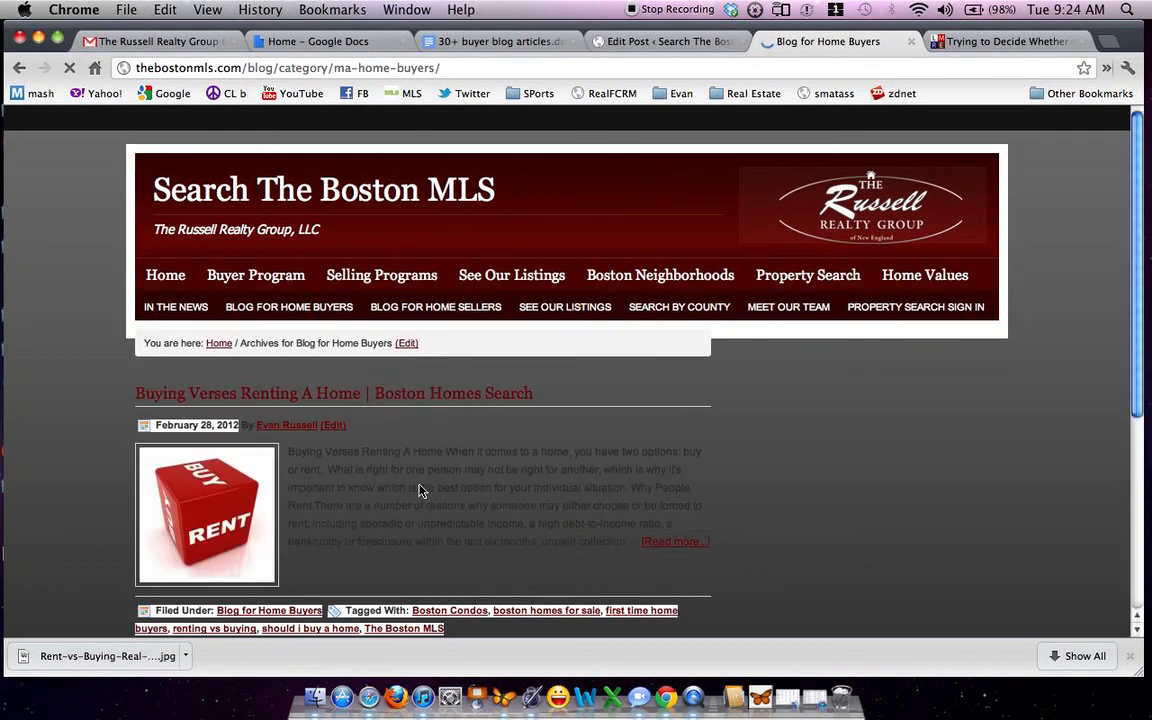
scroll(420, 490, down, 2)
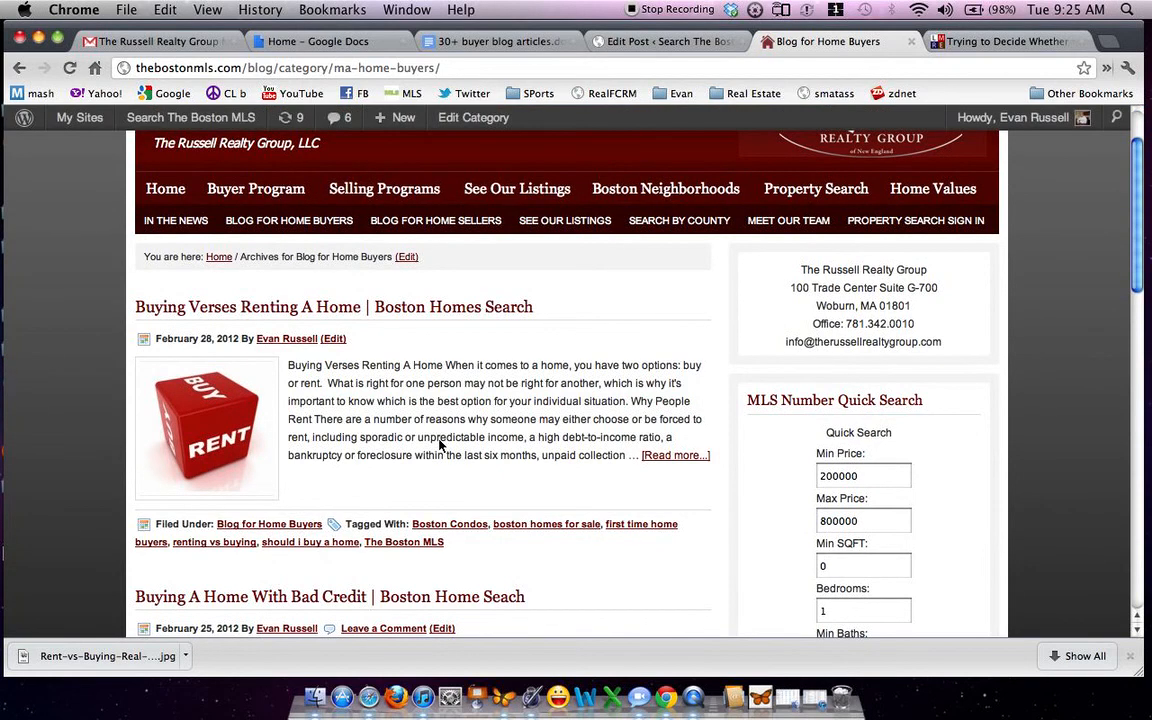
scroll(440, 445, down, 6)
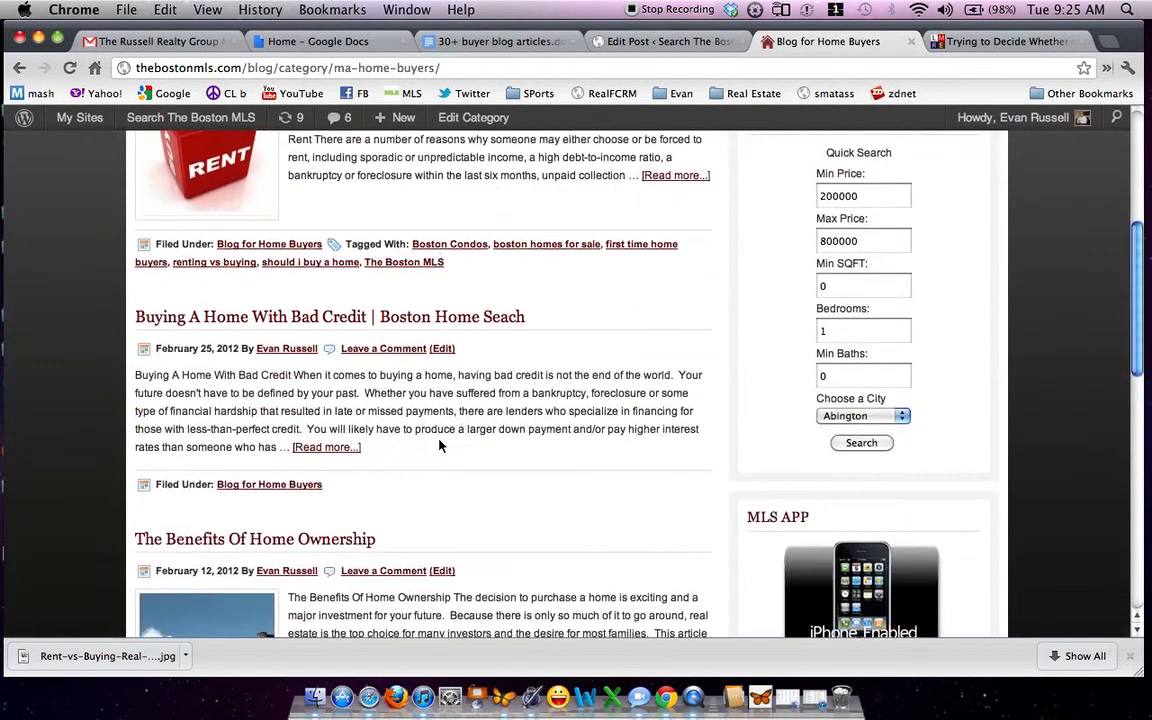
scroll(441, 446, down, 6)
scroll(441, 446, up, 6)
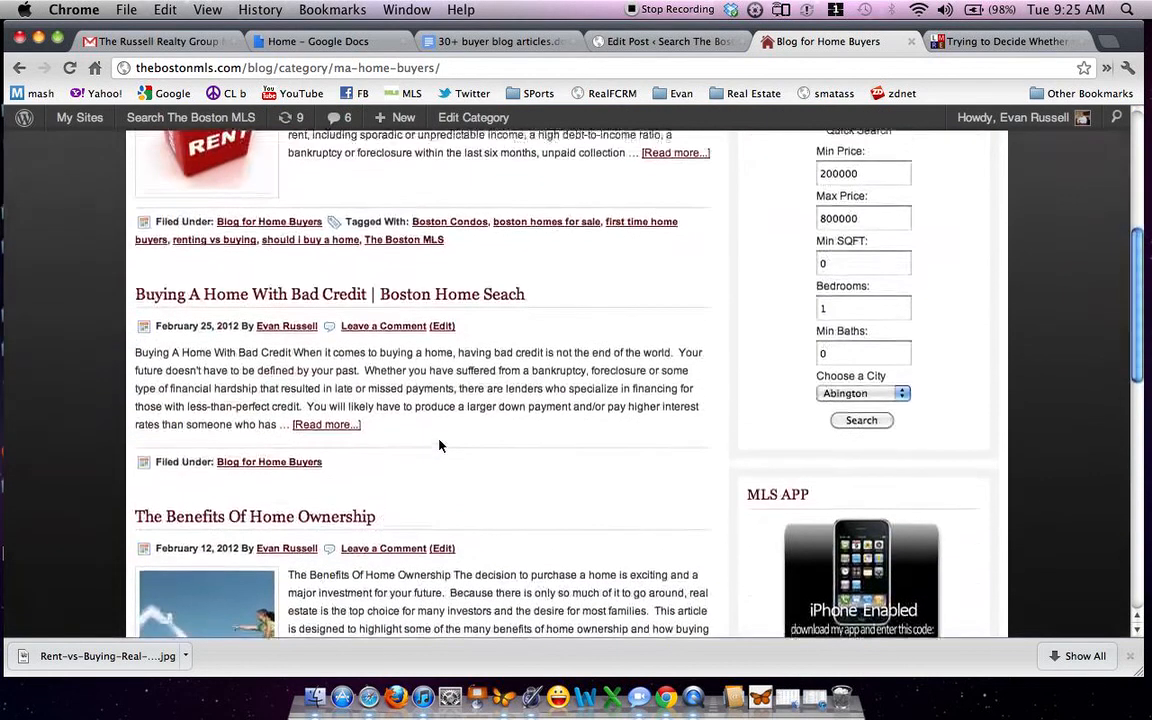
scroll(440, 445, up, 1)
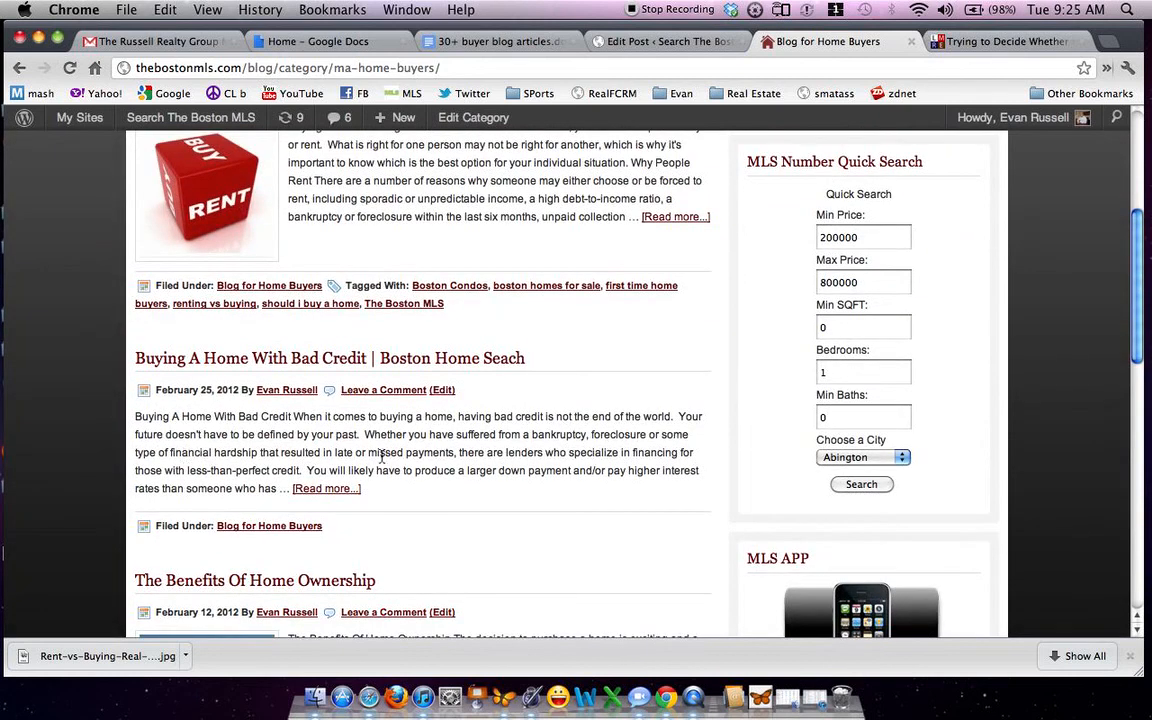
scroll(443, 451, up, 6)
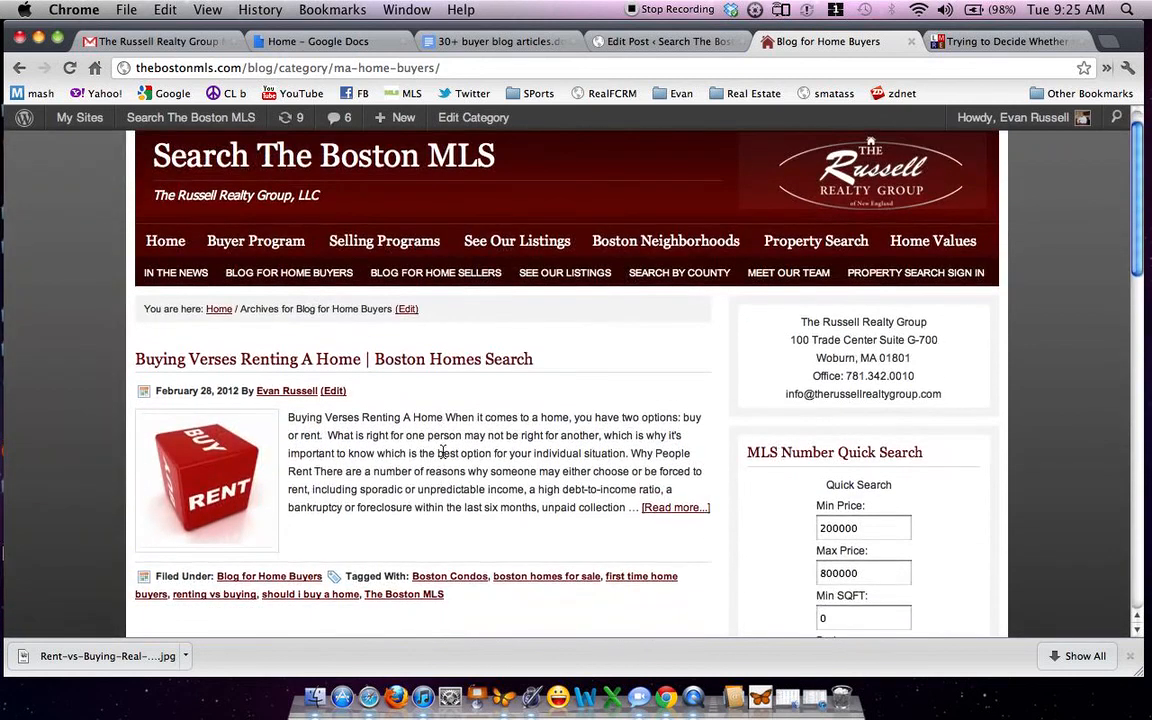